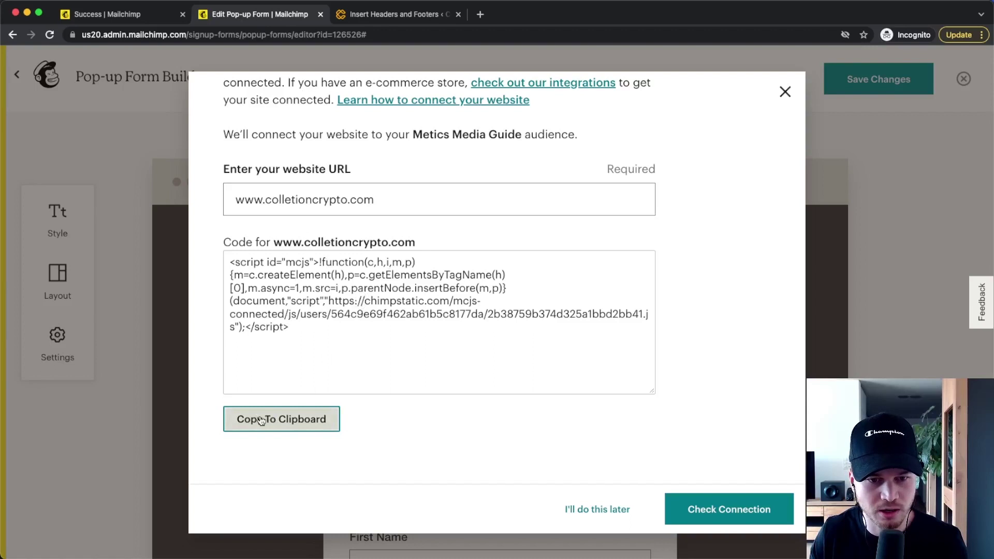
# Step: Paste Mailchimp's site connection script into the WordPress Scripts in Header box
pyautogui.click(261, 420)
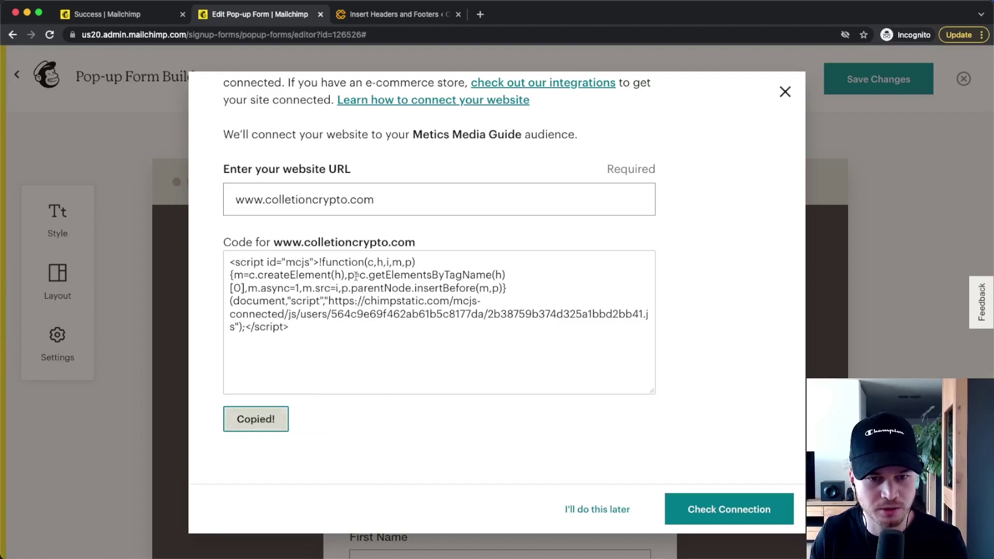
pyautogui.click(396, 14)
pyautogui.rightClick(220, 291)
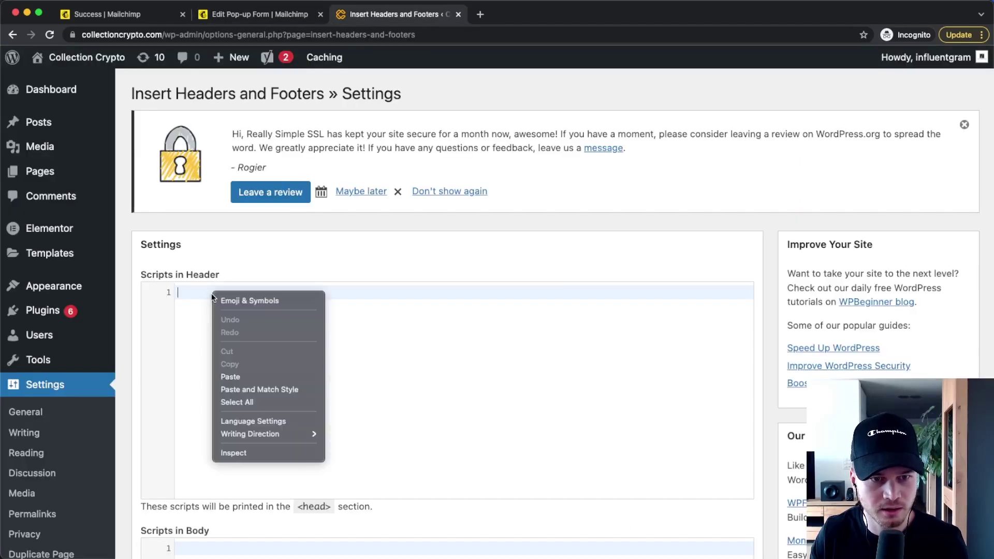
pyautogui.click(248, 374)
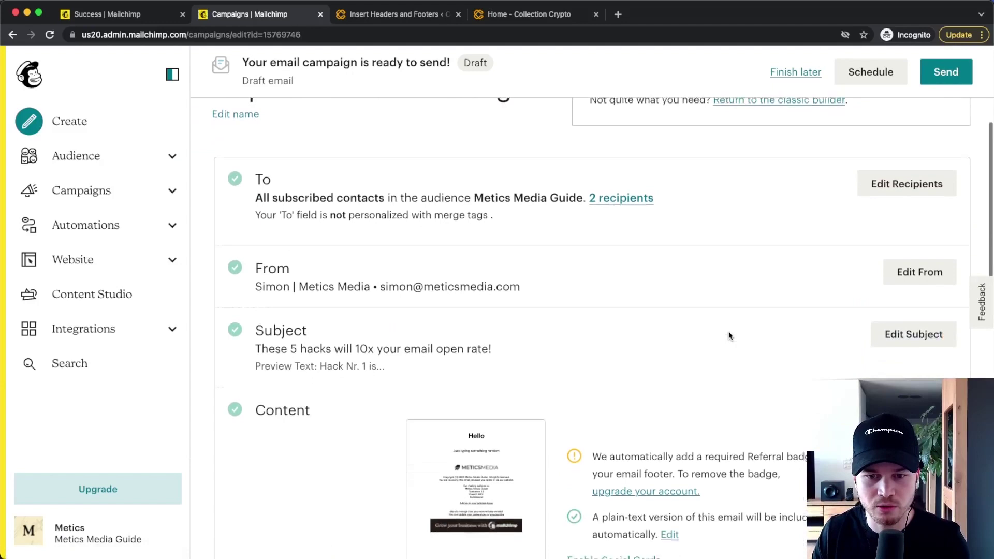
pyautogui.scroll(-2, 735, 329)
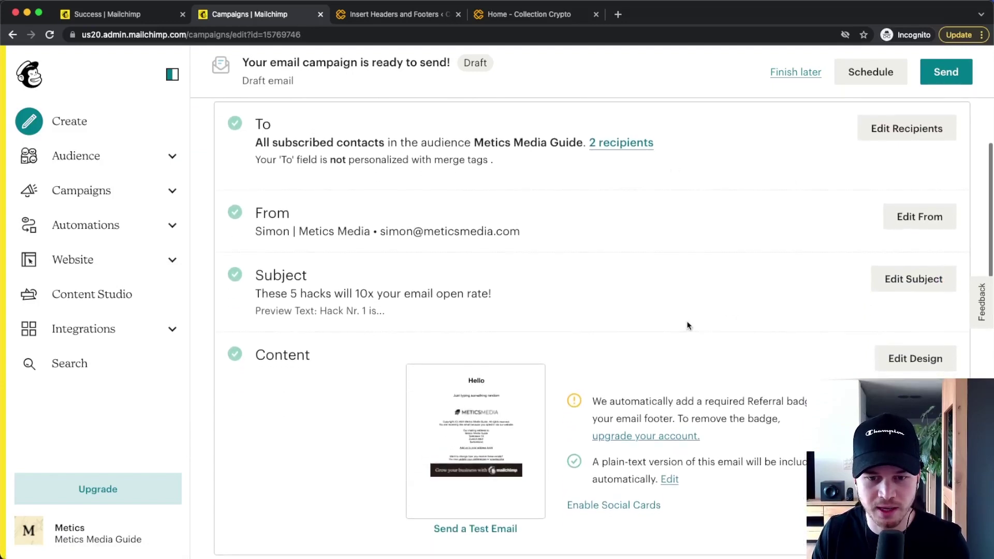
pyautogui.scroll(3, 549, 376)
# Step: Schedule the campaign and add Tag/Untag and Unsubscribe steps to the onboarding journey
pyautogui.click(870, 72)
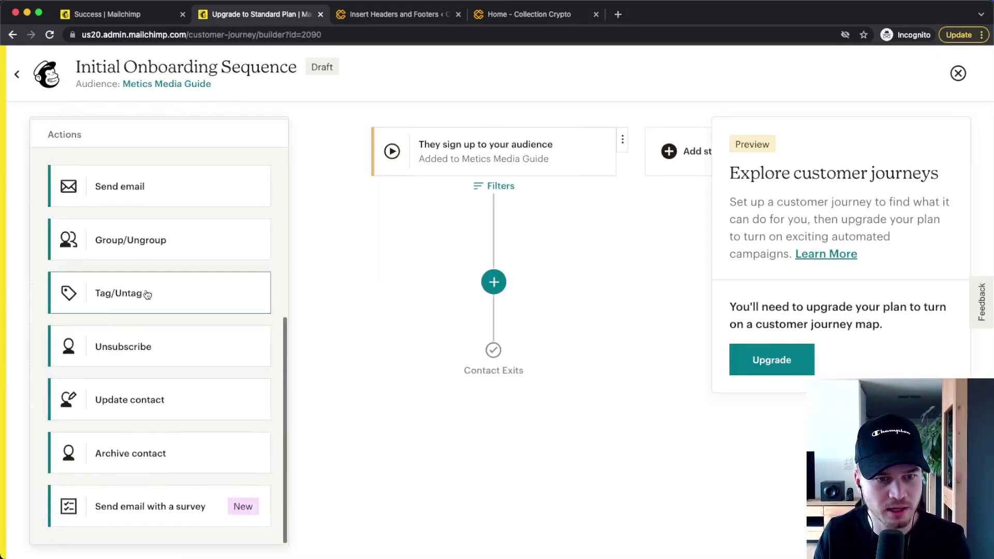
pyautogui.moveTo(147, 292); pyautogui.dragTo(501, 279)
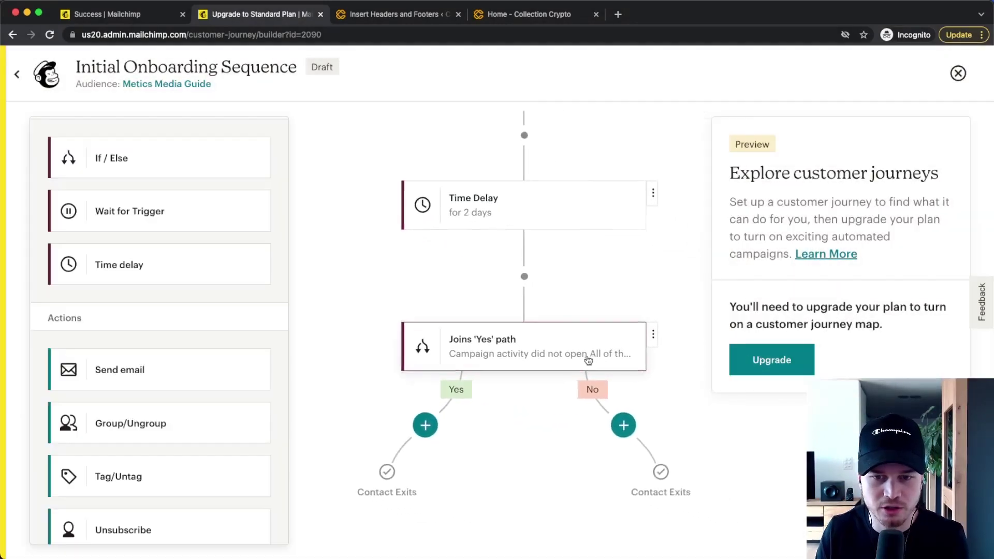
pyautogui.scroll(-3, 588, 360)
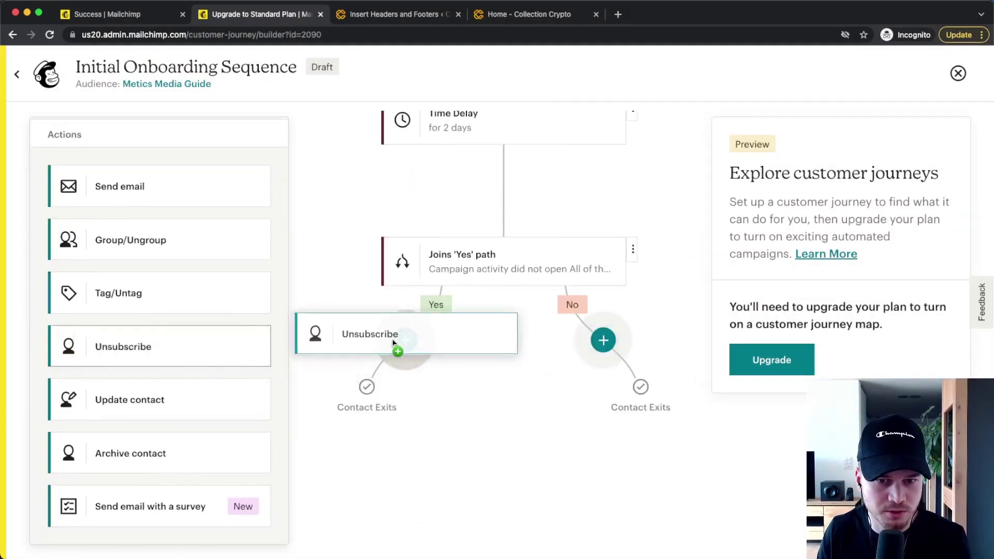
pyautogui.moveTo(395, 346); pyautogui.dragTo(409, 340)
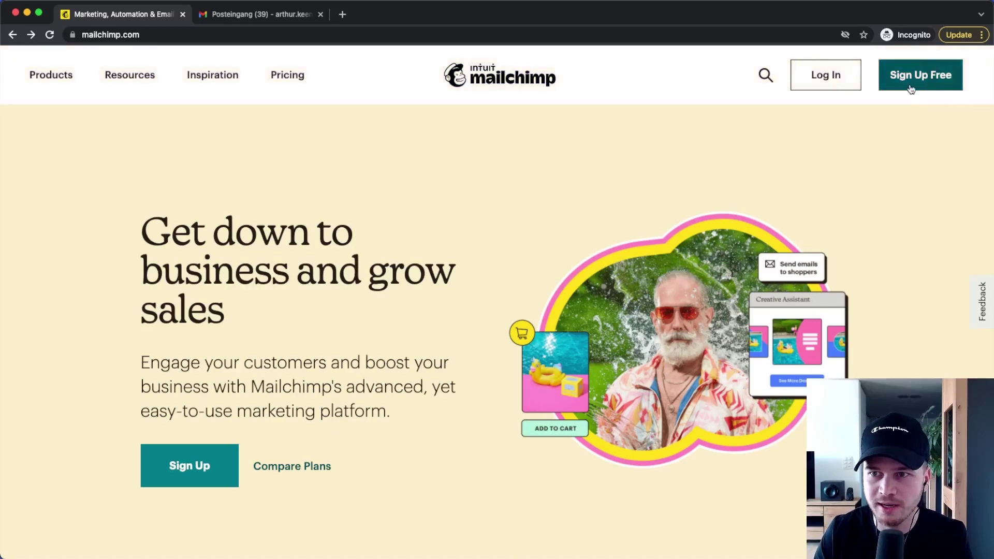
# Step: Sign up for a free Mailchimp account and follow the Activate Account link in Gmail
pyautogui.click(911, 86)
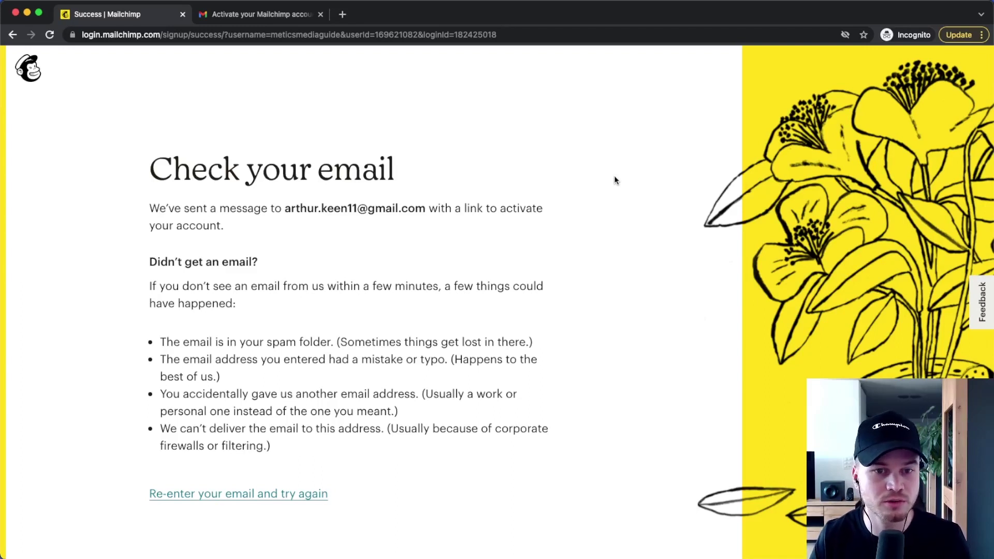
pyautogui.click(273, 20)
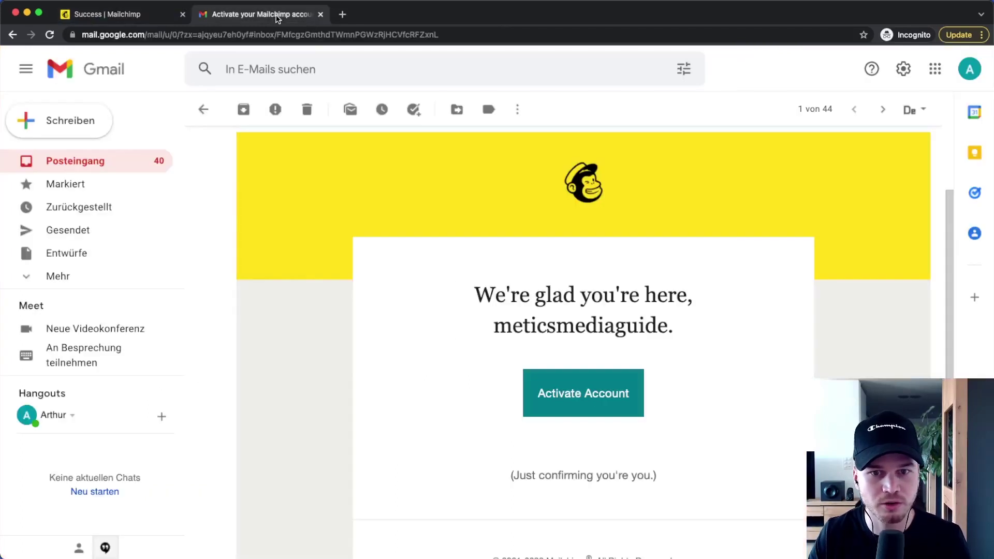
pyautogui.scroll(2, 613, 357)
pyautogui.scroll(-3, 612, 357)
pyautogui.click(593, 396)
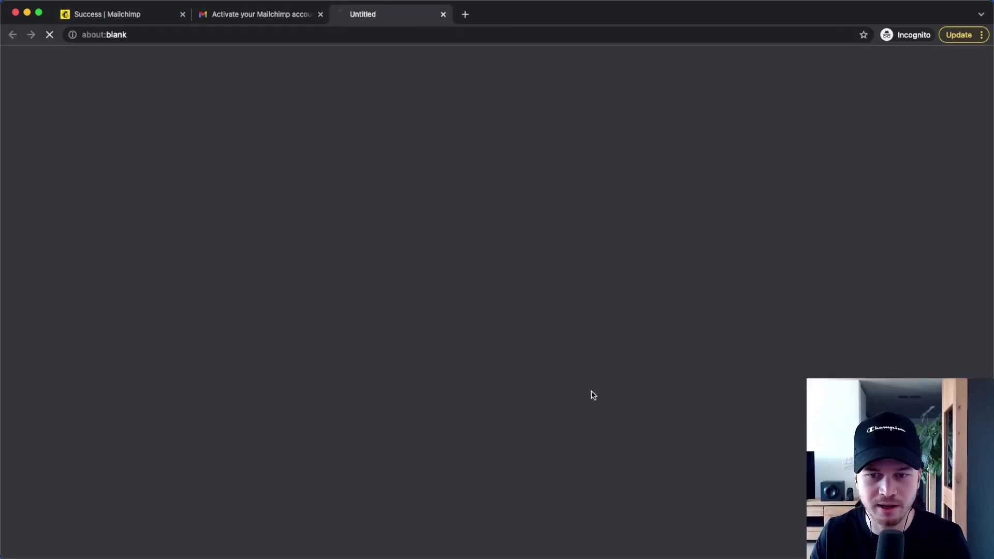
# Step: Pass the I'm Not A Robot check and continue with the Free plan
pyautogui.click(93, 414)
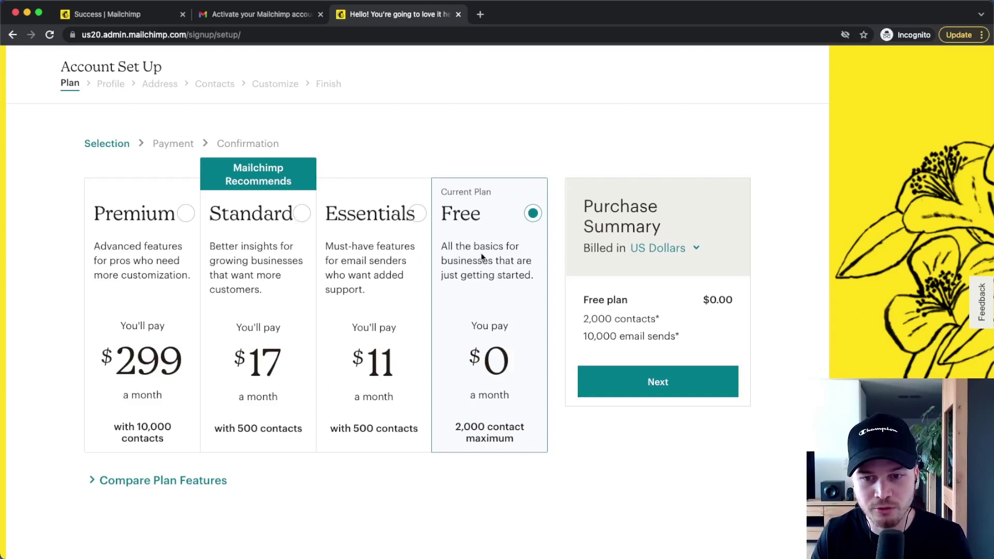
pyautogui.click(656, 382)
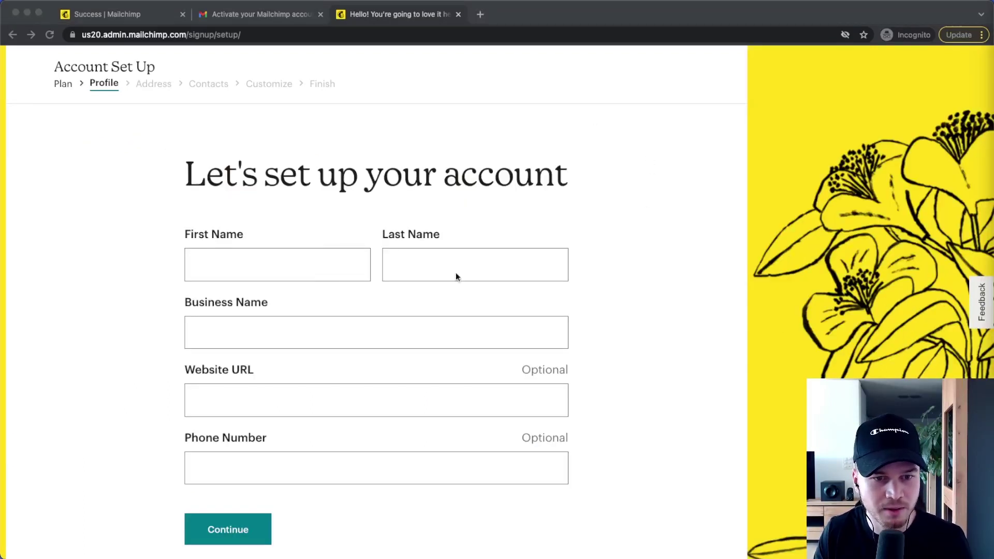
# Step: Submit the profile step and answer No to having existing contacts
pyautogui.scroll(-1, 343, 333)
pyautogui.click(234, 502)
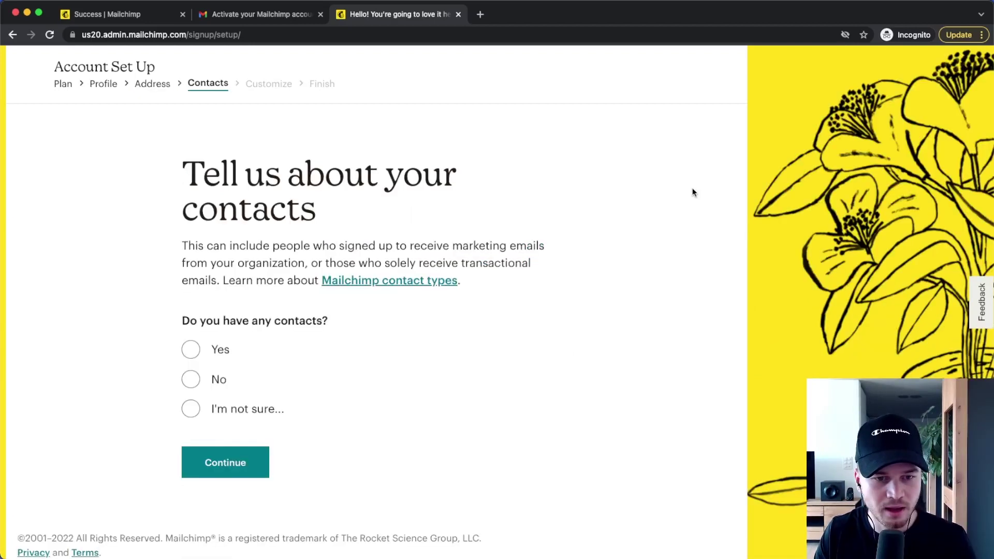
pyautogui.click(191, 379)
pyautogui.click(237, 502)
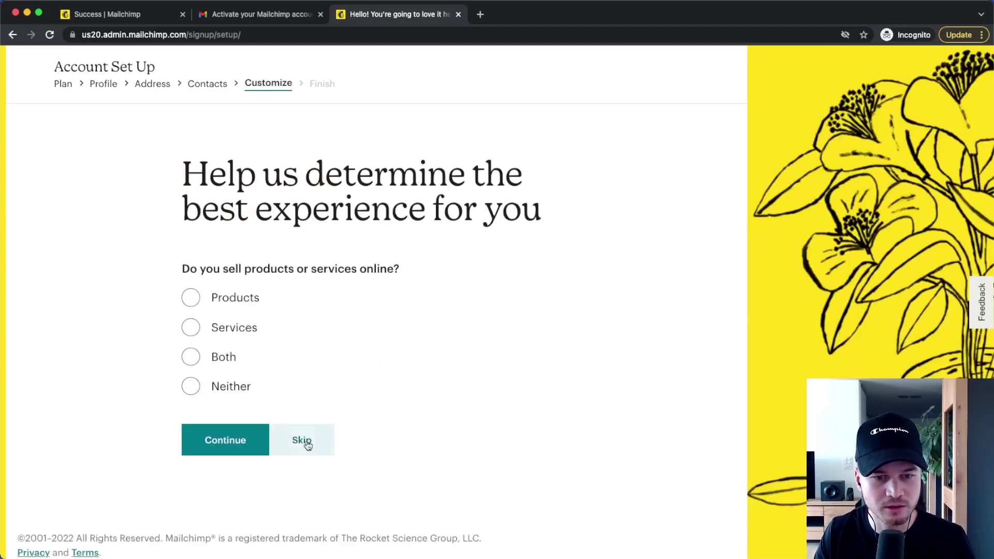
# Step: Skip the online selling question and finish the account setup
pyautogui.click(306, 443)
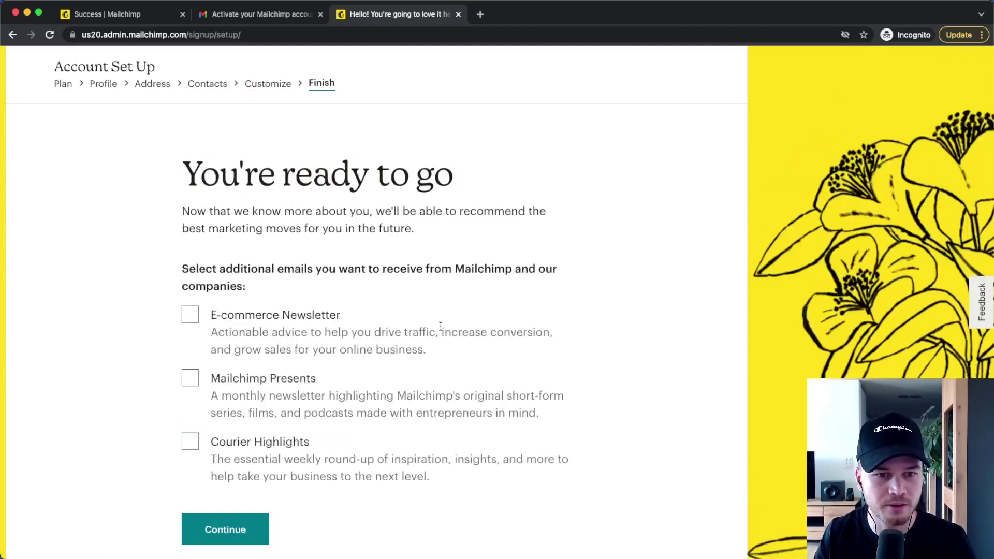
pyautogui.scroll(-2, 215, 308)
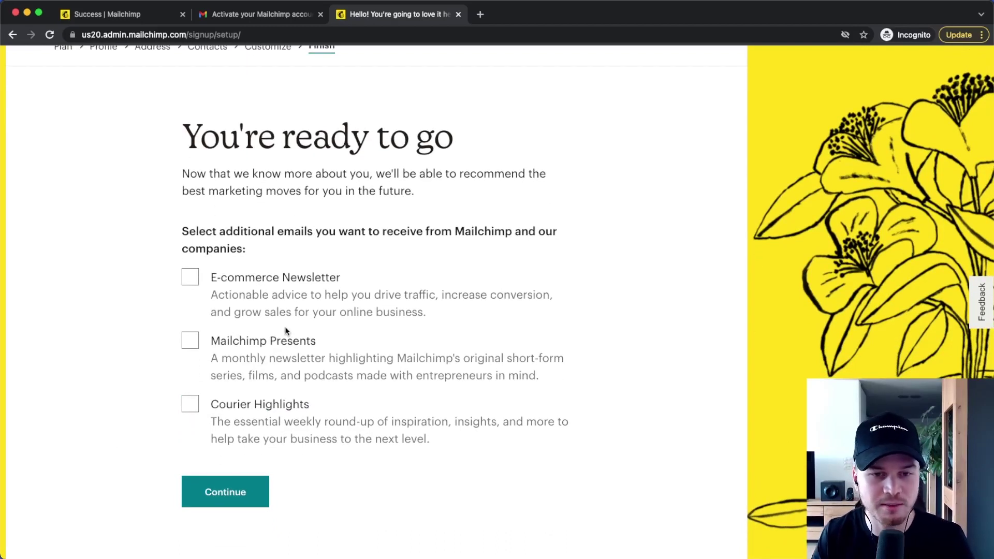
pyautogui.scroll(-1, 272, 367)
pyautogui.click(223, 473)
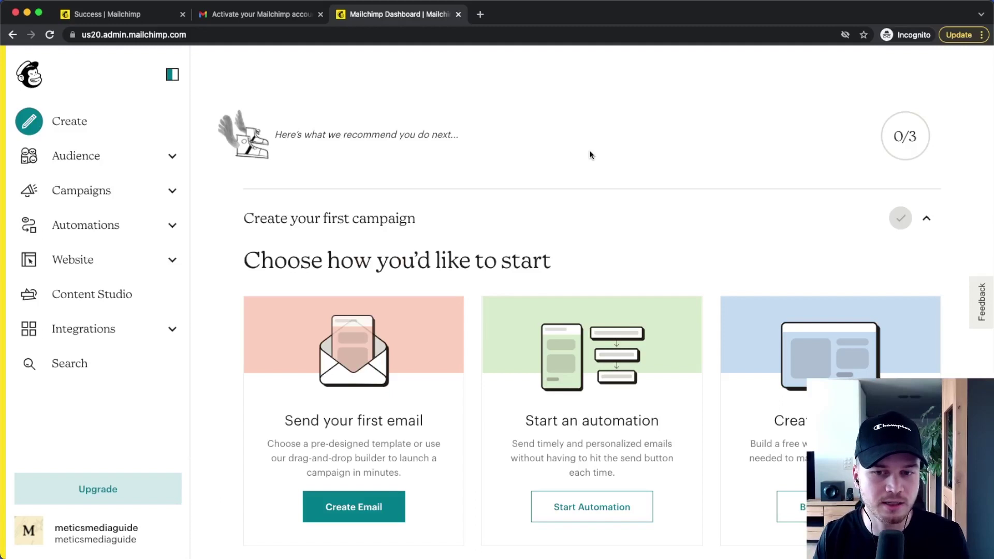
# Step: Under Website > Domains, add meticsmedia.com and send a verification email to its business address
pyautogui.click(169, 258)
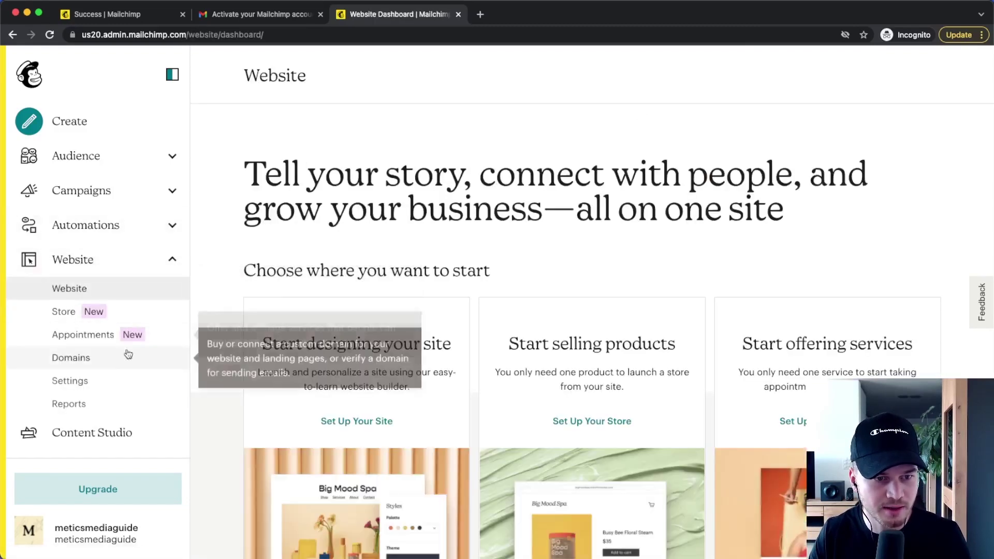
pyautogui.click(92, 357)
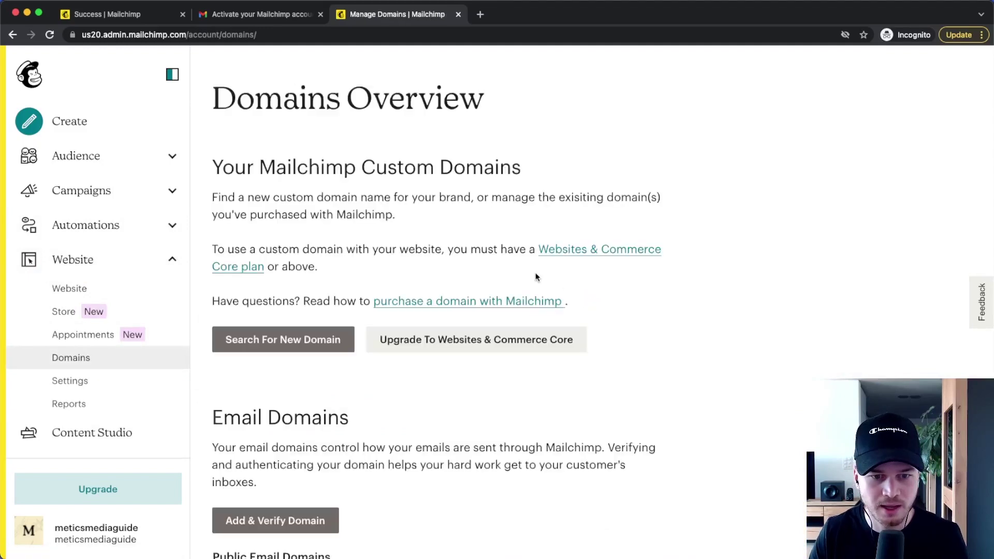
pyautogui.scroll(-4, 535, 273)
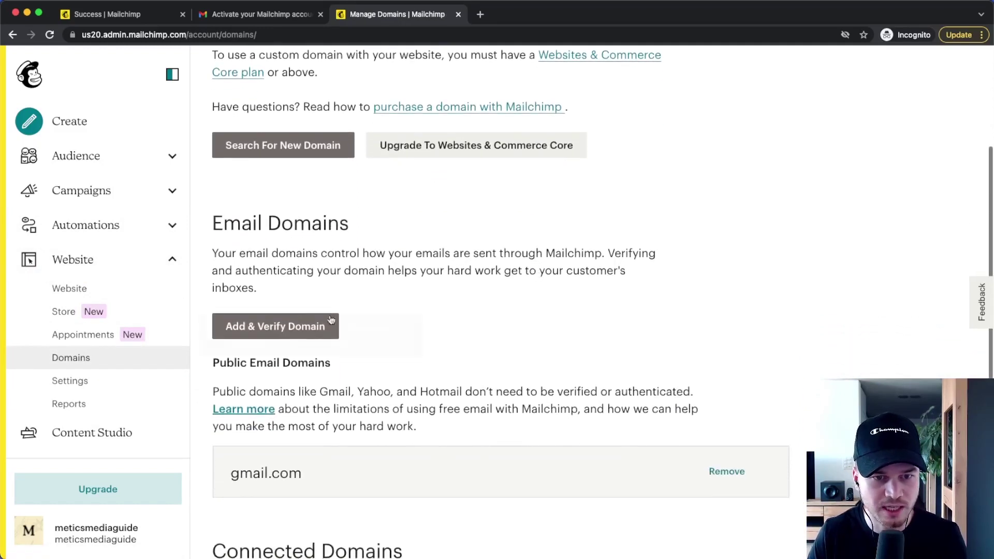
pyautogui.click(265, 332)
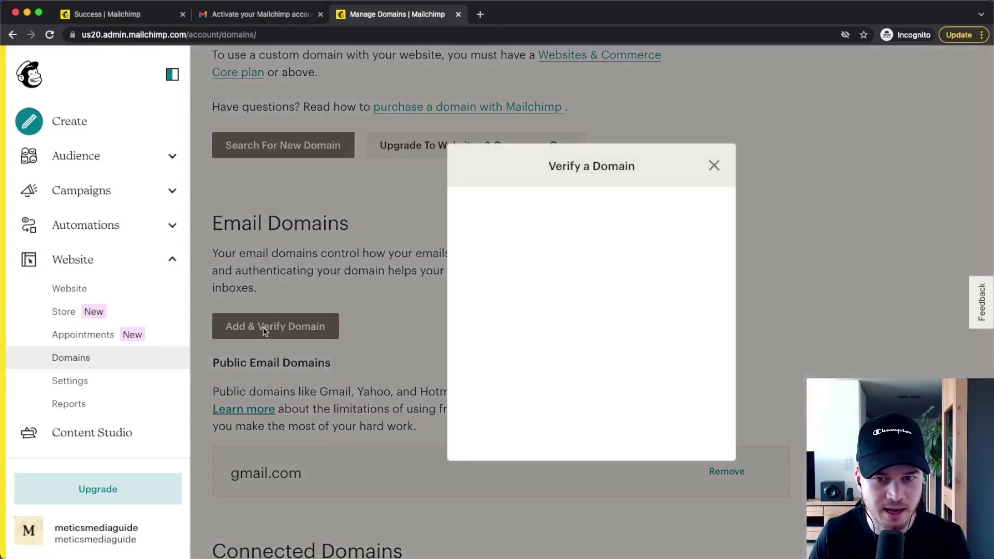
pyautogui.click(524, 320)
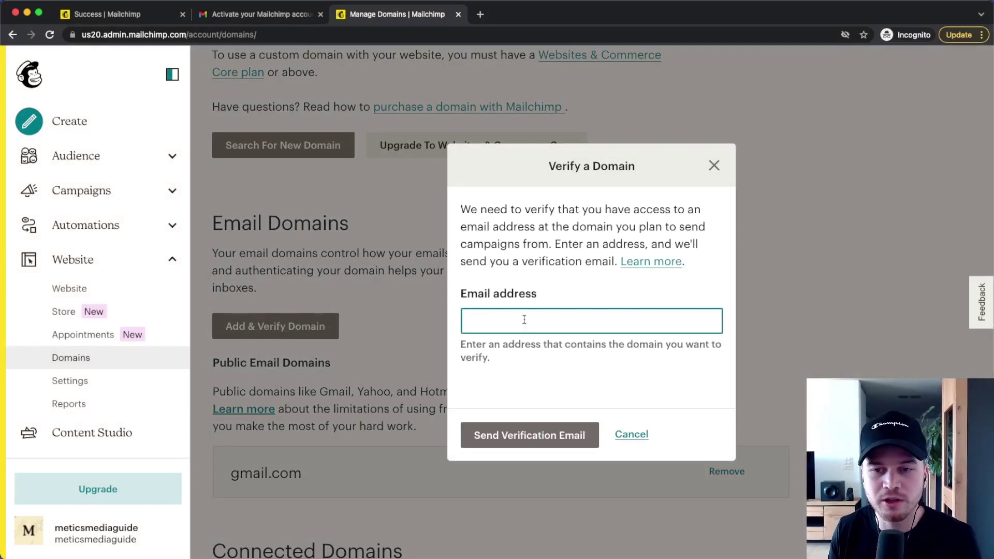
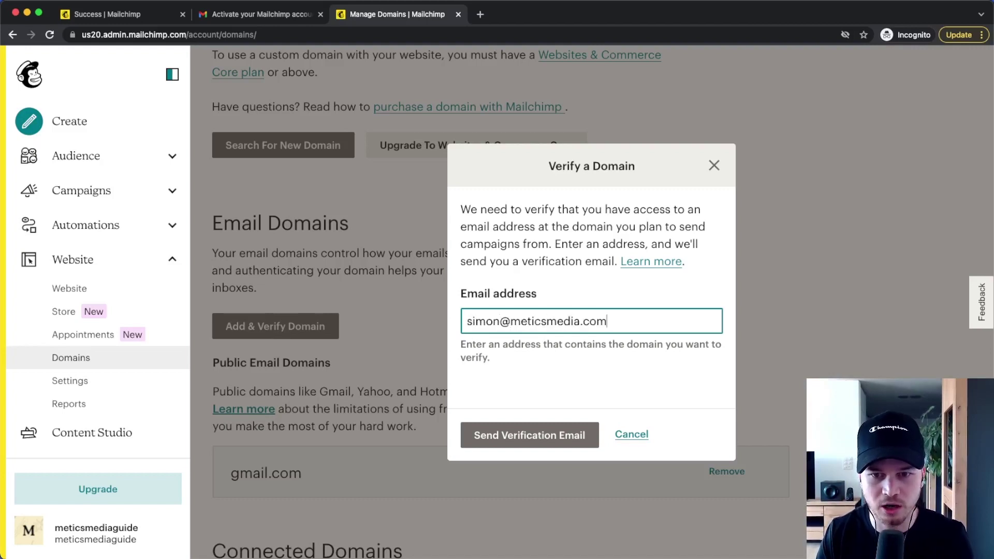
pyautogui.click(529, 438)
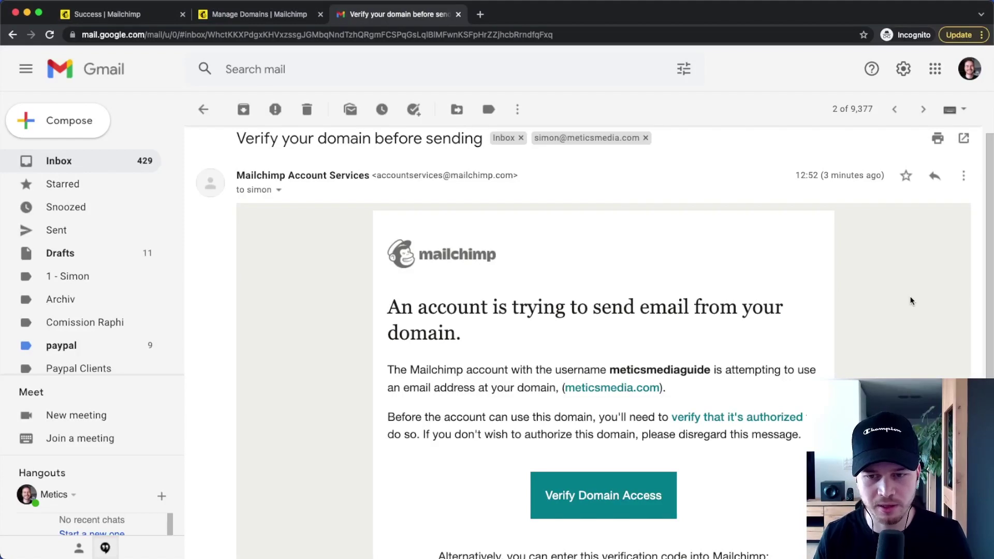
# Step: Copy the verification code from Mailchimp's Gmail email and return to the Mailchimp tab
pyautogui.scroll(-3, 750, 332)
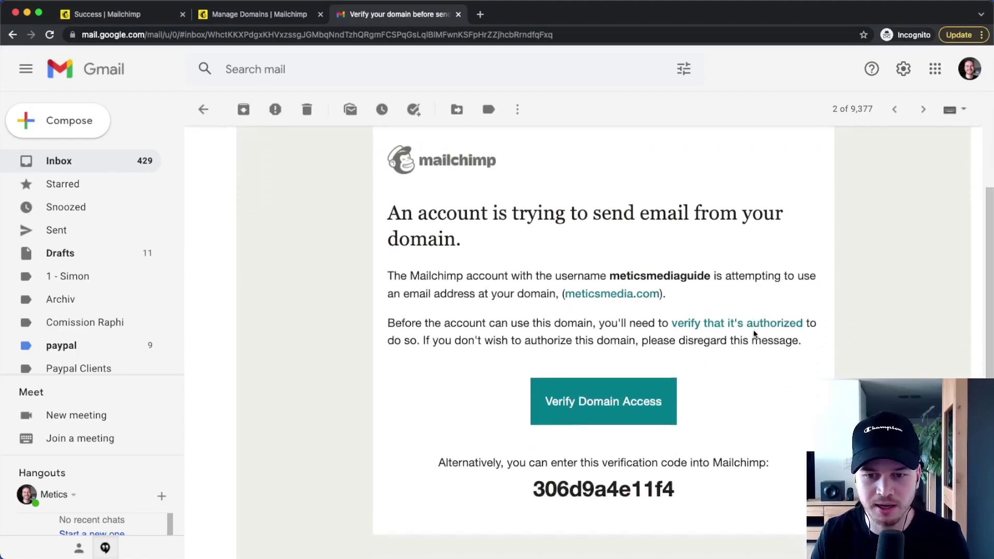
pyautogui.scroll(-1, 747, 332)
pyautogui.moveTo(534, 380); pyautogui.dragTo(701, 385)
pyautogui.press('super+c')
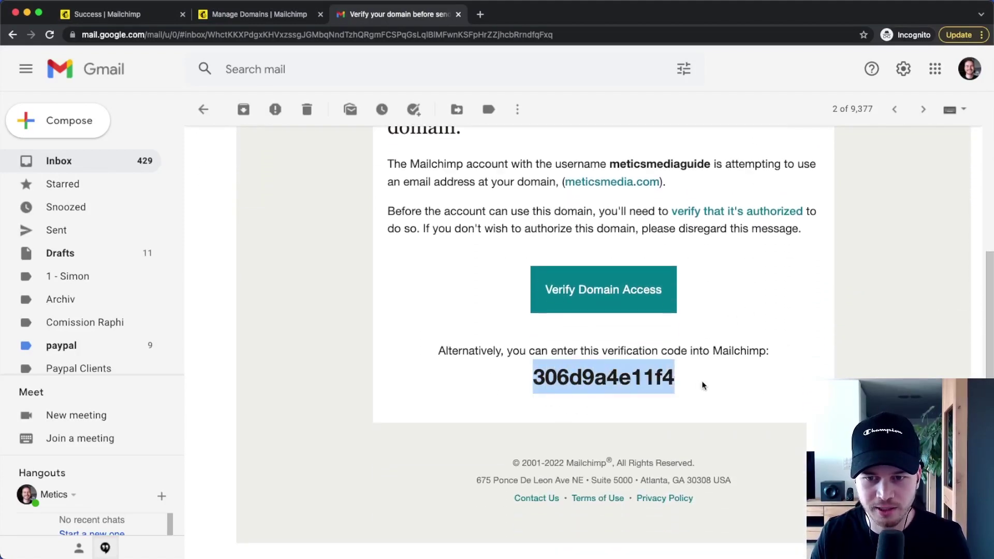
pyautogui.click(248, 14)
# Step: Paste and submit the verification code so meticsmedia.com shows as Authenticated
pyautogui.press('super+v')
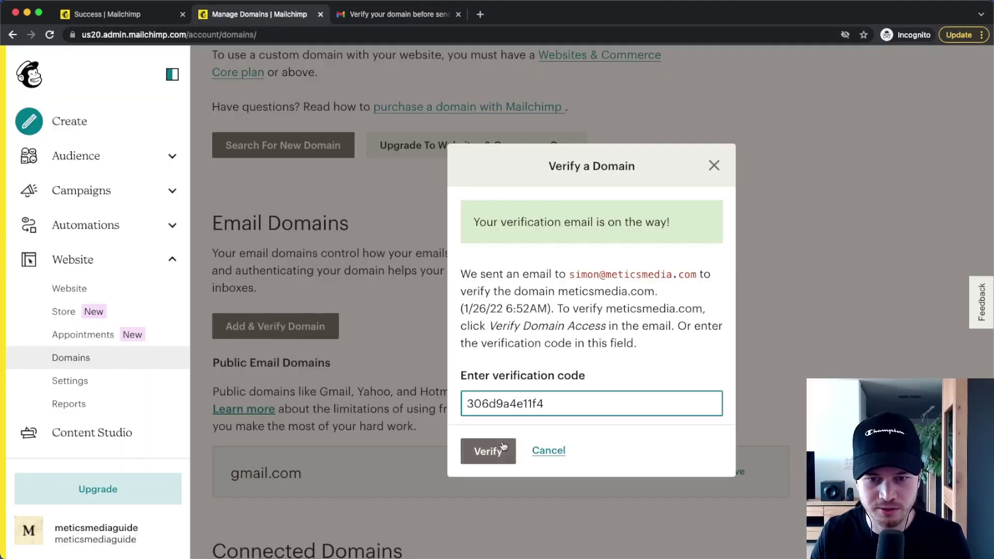
pyautogui.click(489, 458)
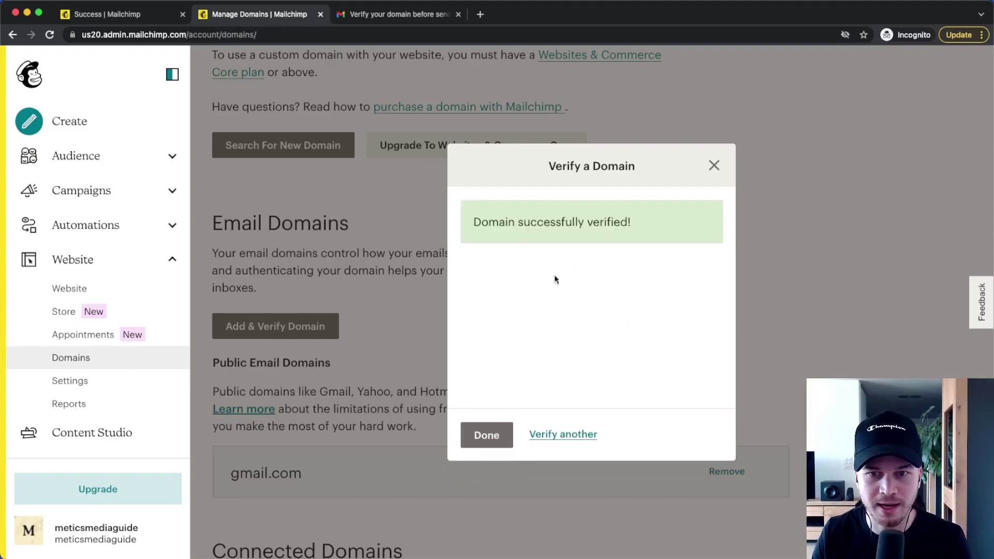
pyautogui.click(486, 435)
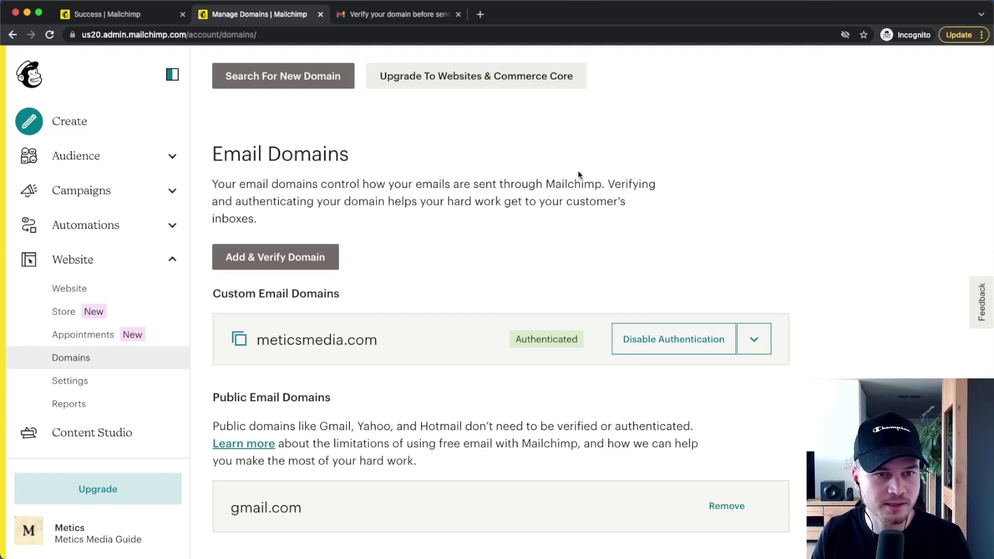
# Step: Open the Metics Media Guide audience's name and defaults settings, down to Campaign defaults
pyautogui.click(134, 160)
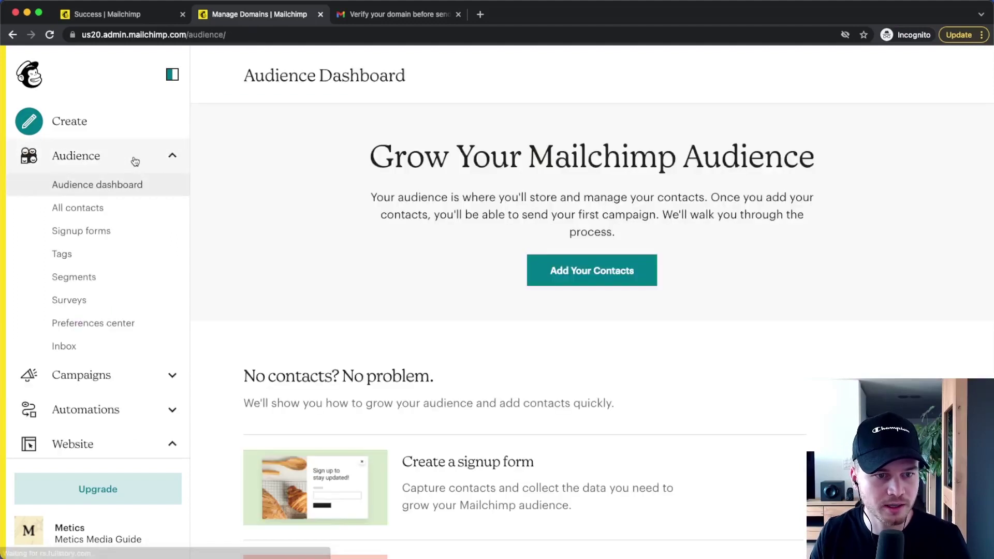
pyautogui.click(101, 323)
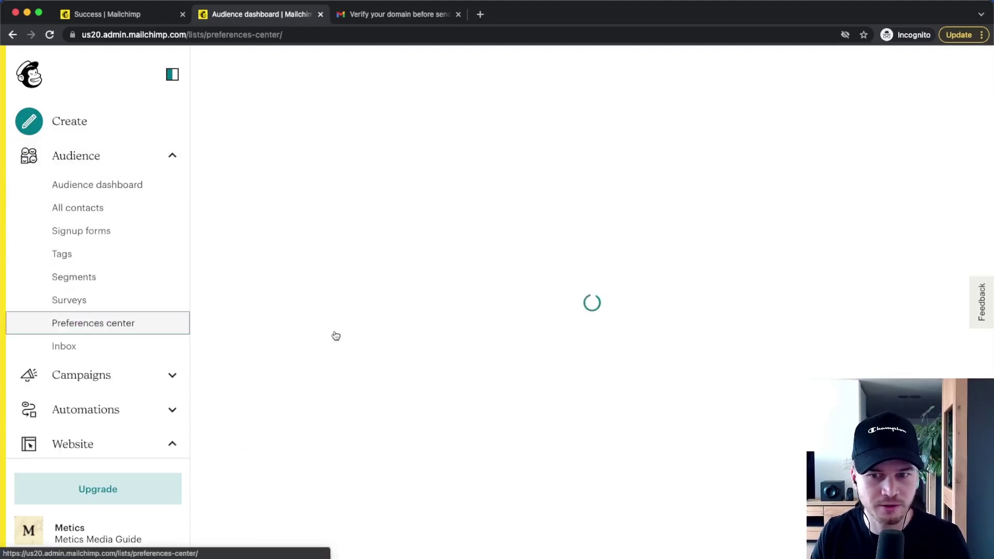
pyautogui.click(785, 299)
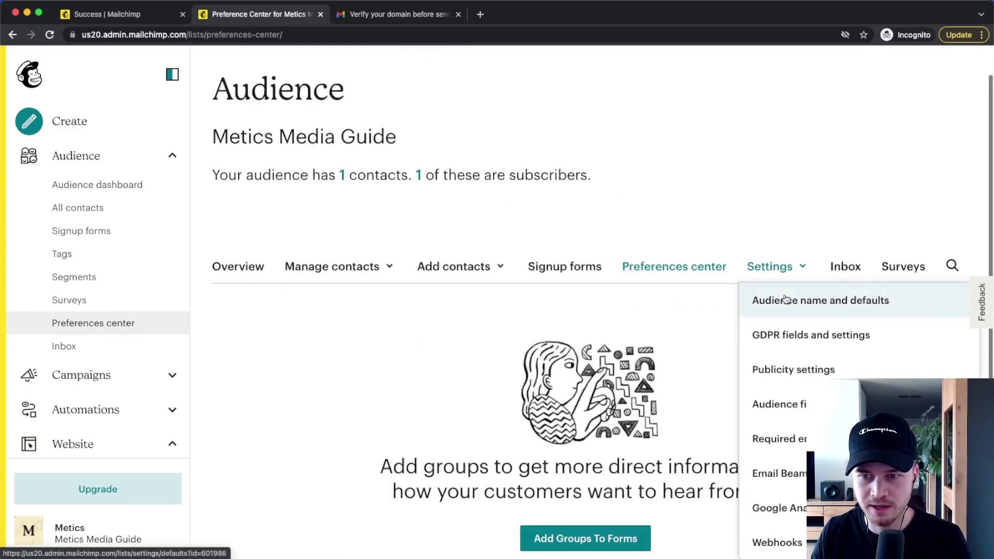
pyautogui.click(842, 305)
pyautogui.scroll(-9, 774, 173)
pyautogui.scroll(-3, 623, 222)
# Step: Replace the Default From name with the sender's name followed by '| Metics Media'
pyautogui.moveTo(268, 208); pyautogui.dragTo(194, 213)
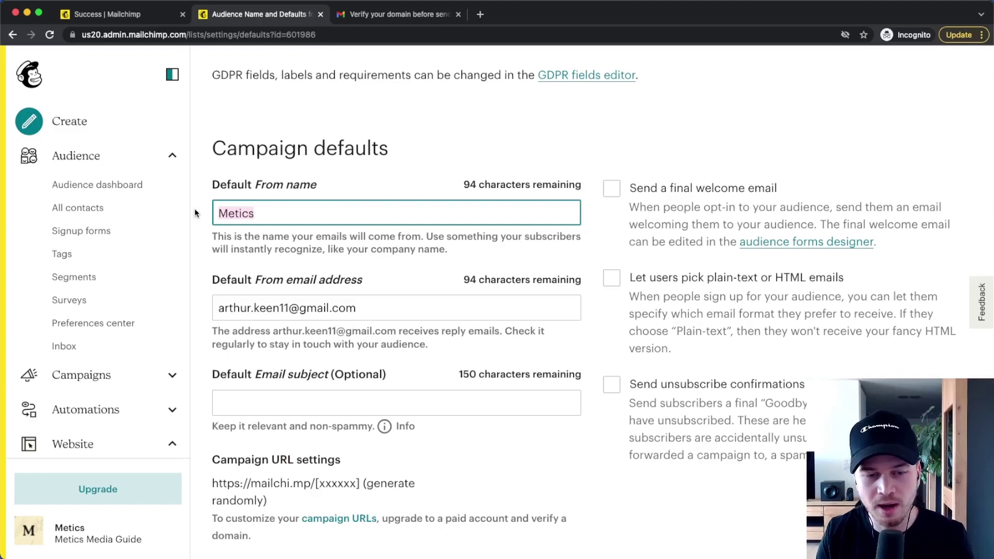
pyautogui.write('Simon')
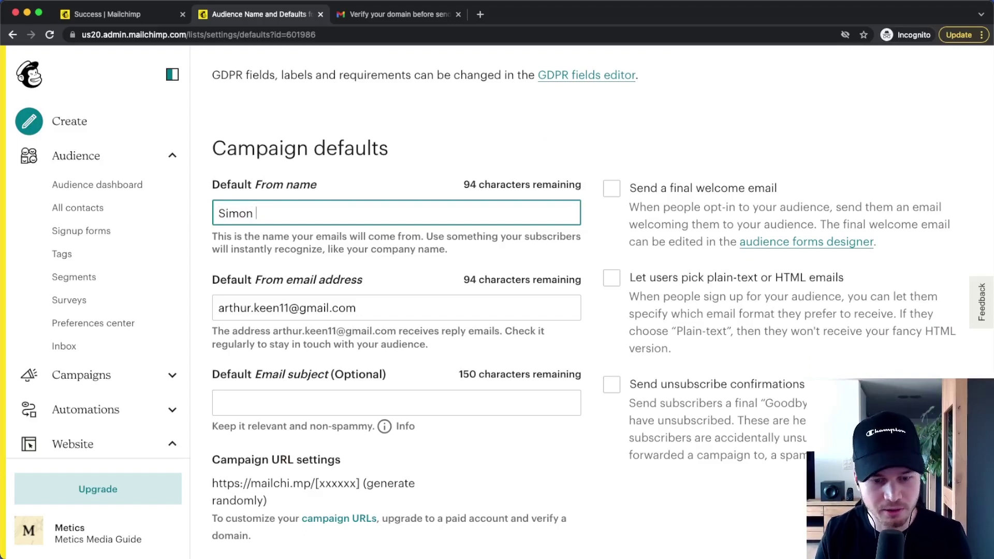
pyautogui.write(' | Metics')
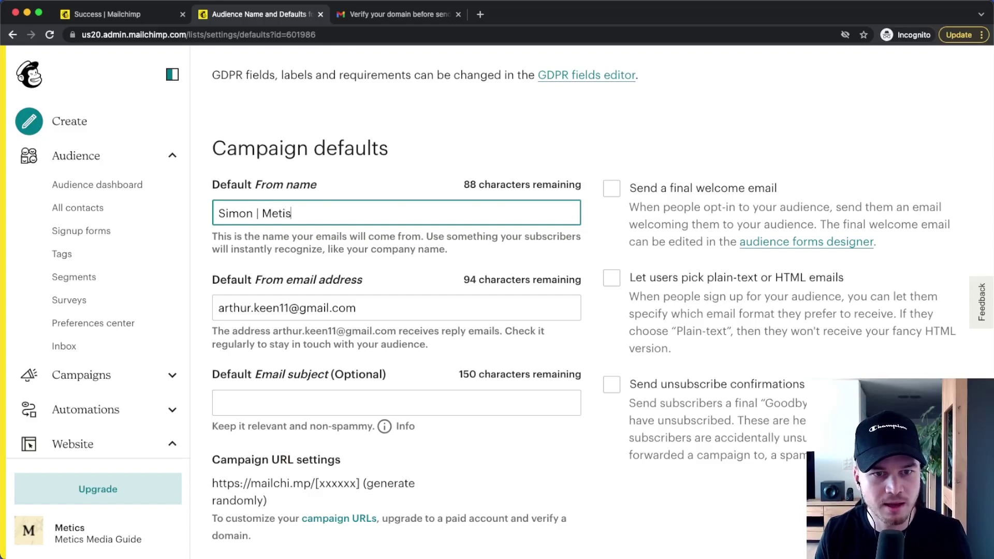
pyautogui.write(' MEdi')
pyautogui.press('BackSpace')
pyautogui.press('BackSpace')
pyautogui.press('BackSpace')
pyautogui.write('edia')
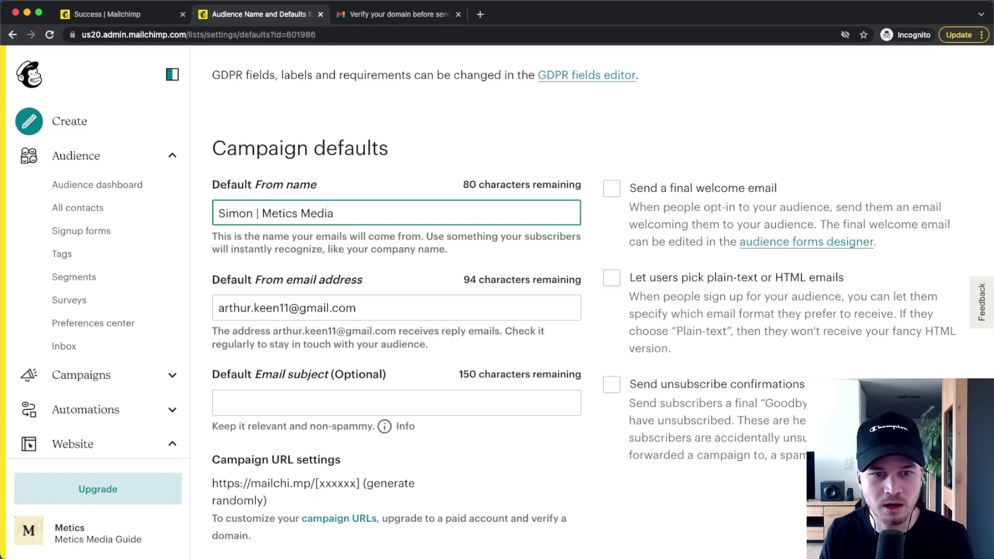
# Step: Set the Default From email to the sender's meticsmedia.com address and save the defaults
pyautogui.moveTo(388, 308); pyautogui.dragTo(191, 305)
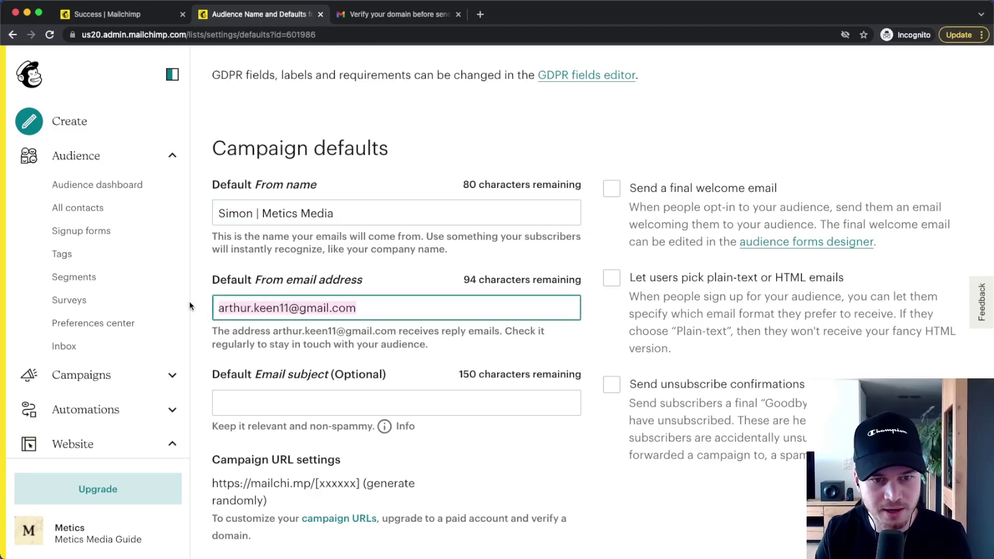
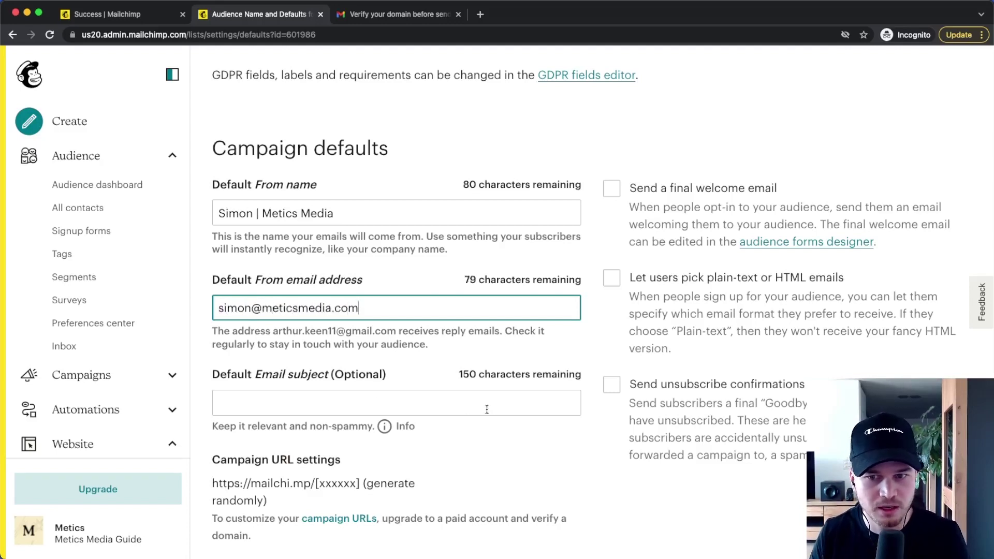
pyautogui.scroll(-1, 493, 408)
pyautogui.scroll(-5, 494, 408)
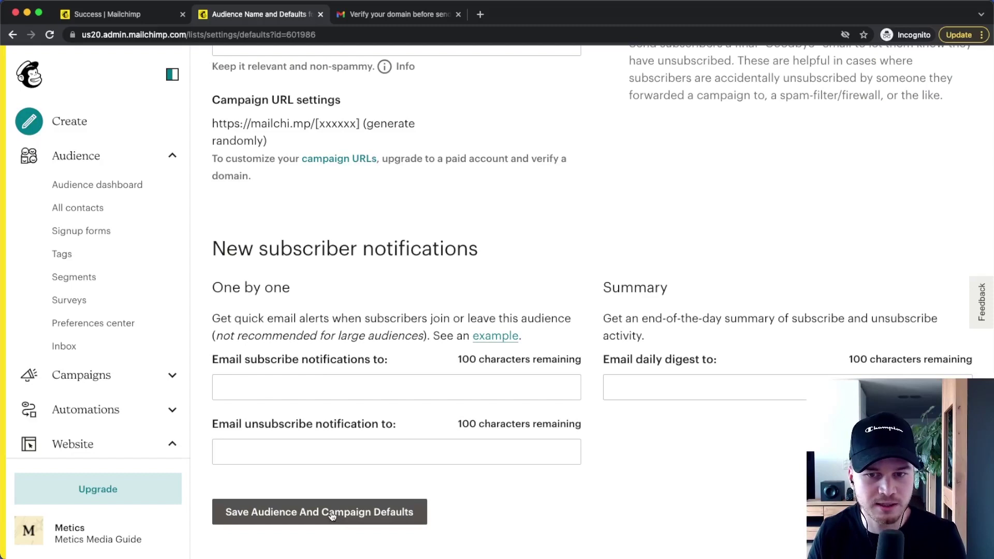
pyautogui.click(332, 515)
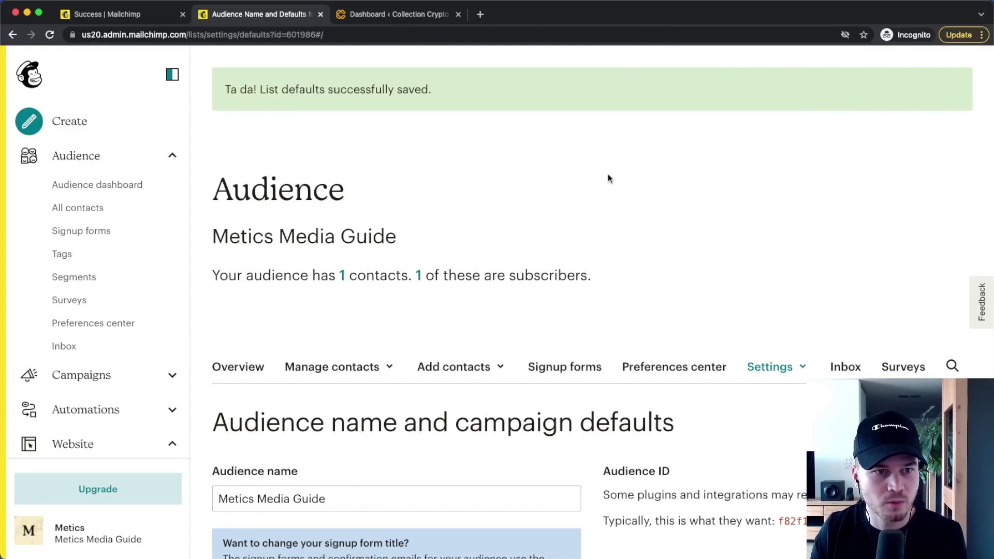
# Step: Create a Signup Form of type Pop-up form for the Metics Media Guide audience
pyautogui.click(54, 121)
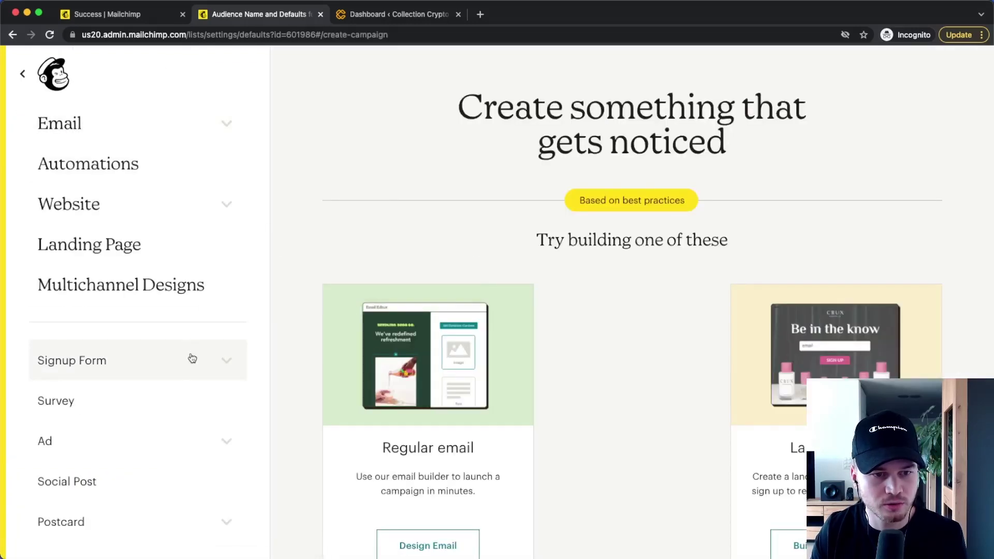
pyautogui.click(192, 358)
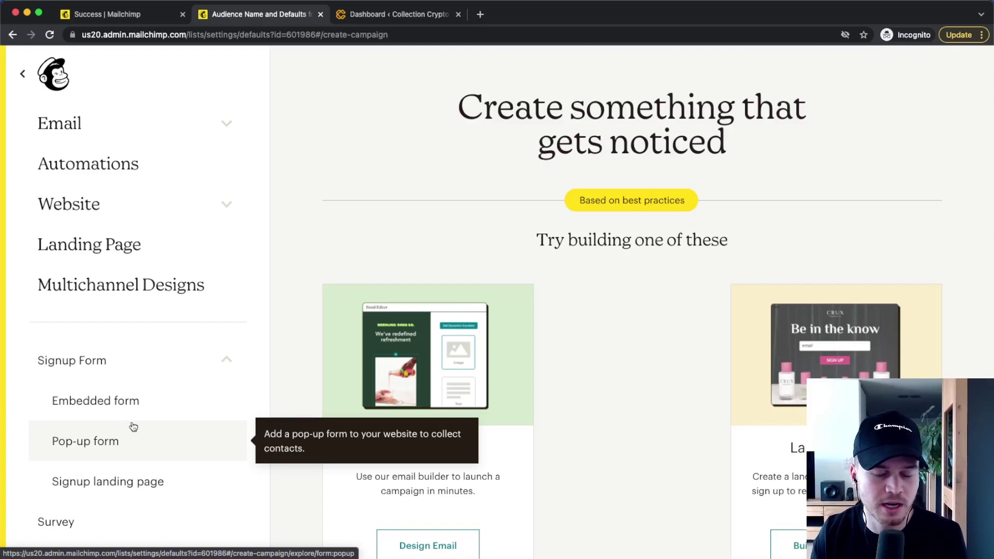
pyautogui.scroll(-1, 130, 426)
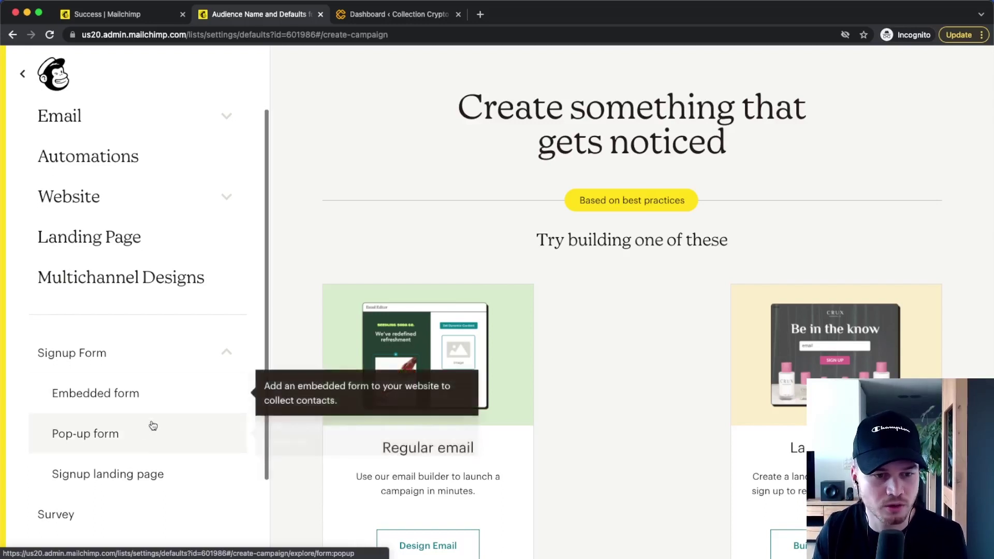
pyautogui.click(181, 434)
pyautogui.click(539, 345)
pyautogui.click(501, 339)
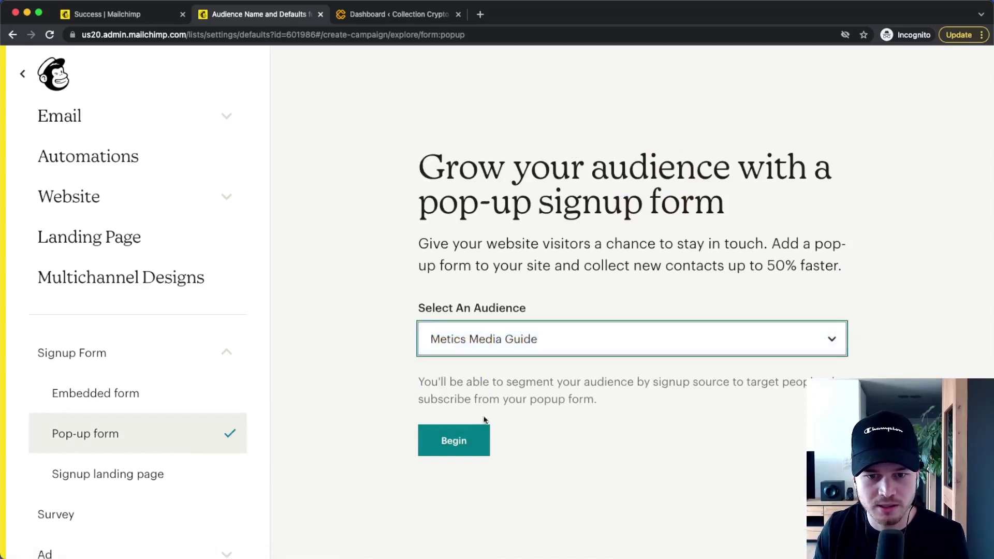
pyautogui.click(453, 440)
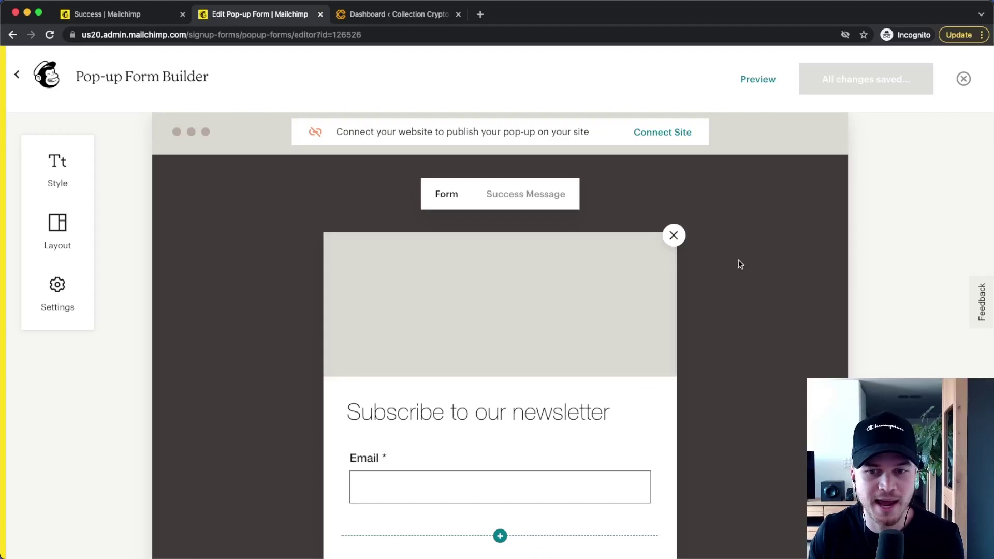
pyautogui.moveTo(632, 293)
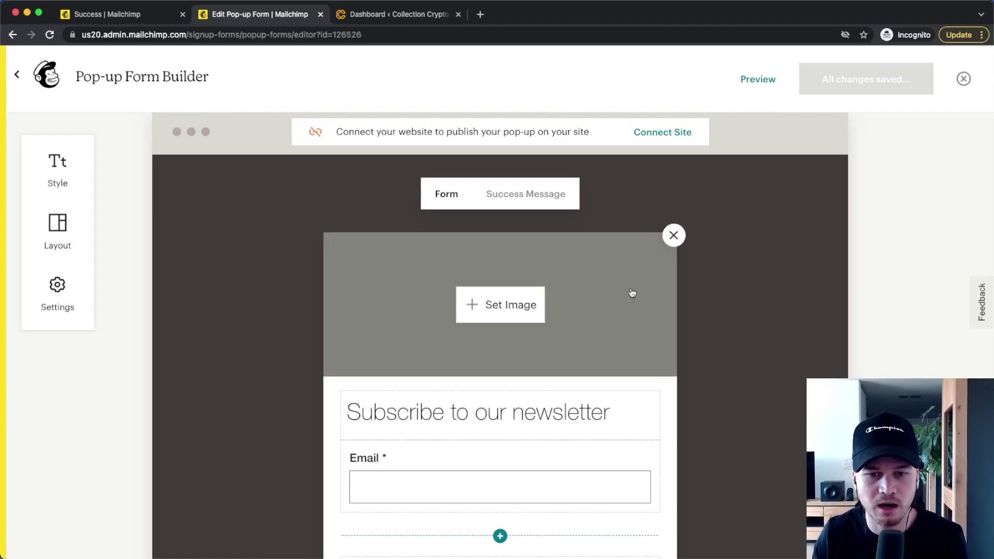
pyautogui.scroll(-3, 631, 293)
pyautogui.scroll(3, 634, 294)
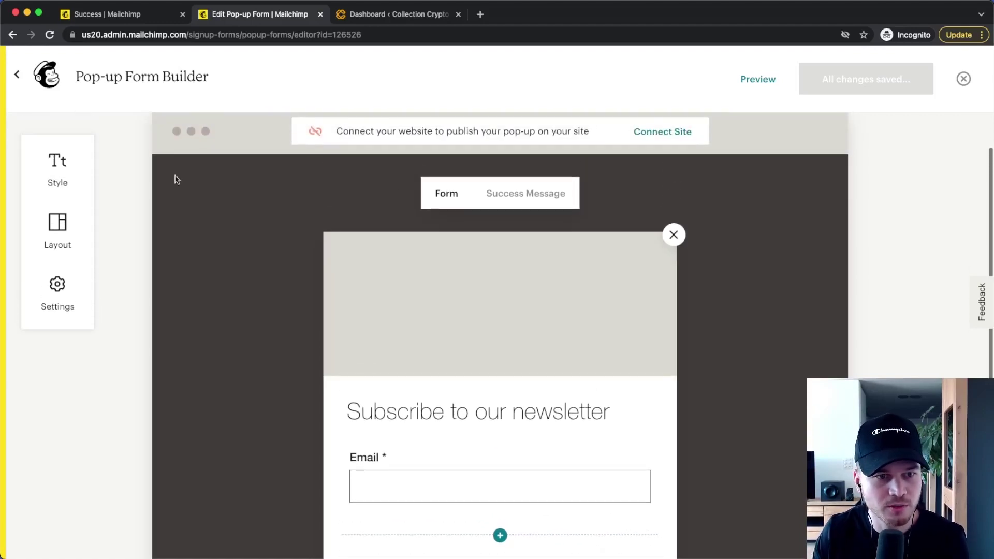
pyautogui.click(67, 223)
pyautogui.scroll(-5, 166, 276)
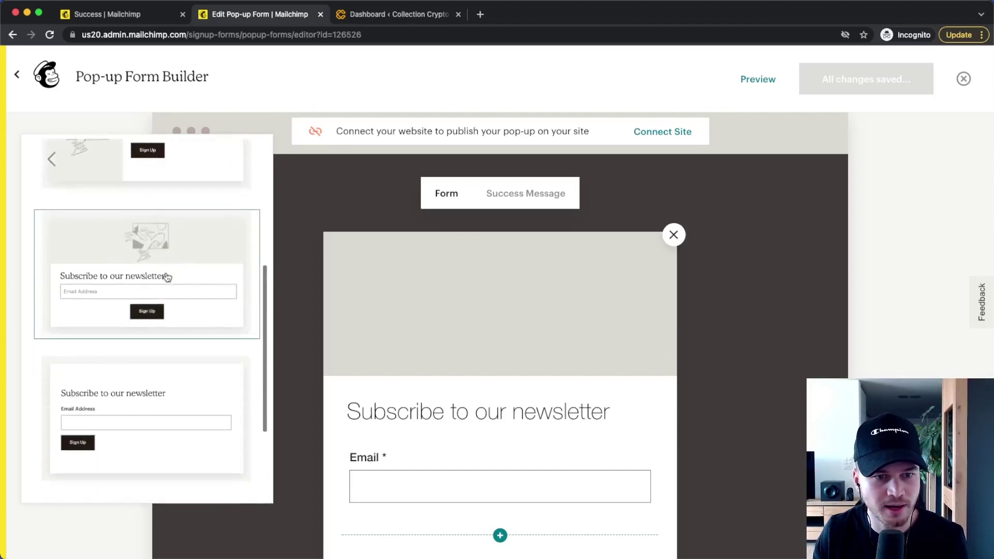
pyautogui.scroll(3, 168, 278)
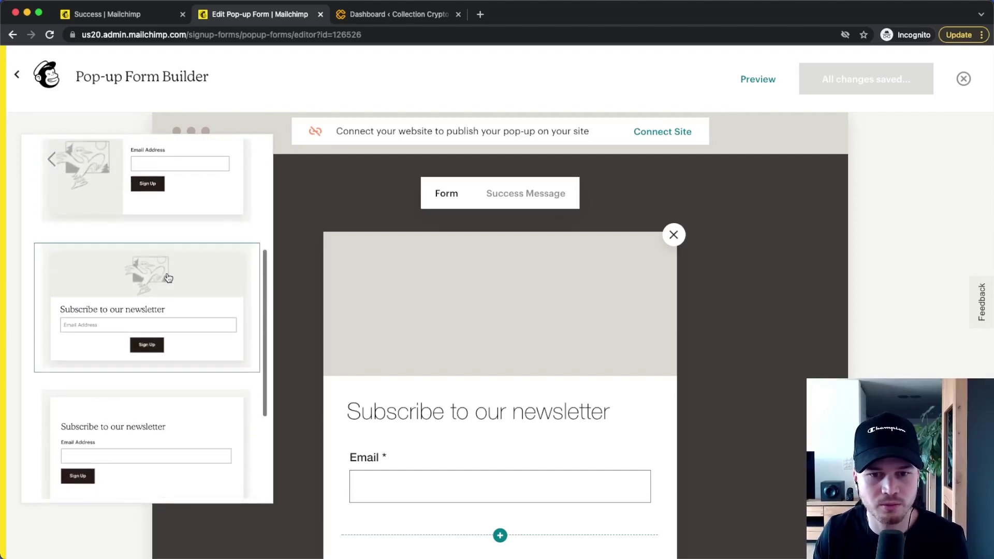
pyautogui.click(887, 324)
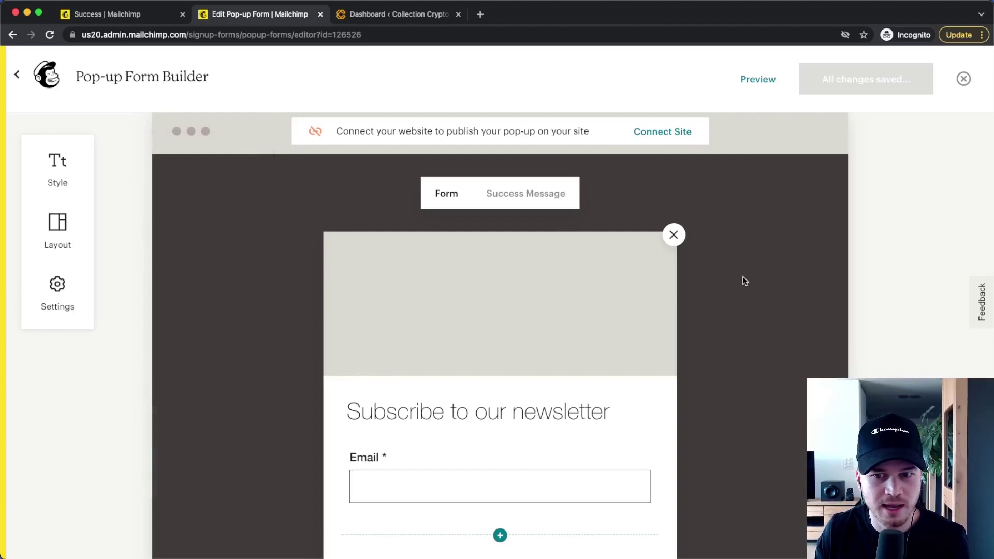
pyautogui.scroll(-3, 543, 284)
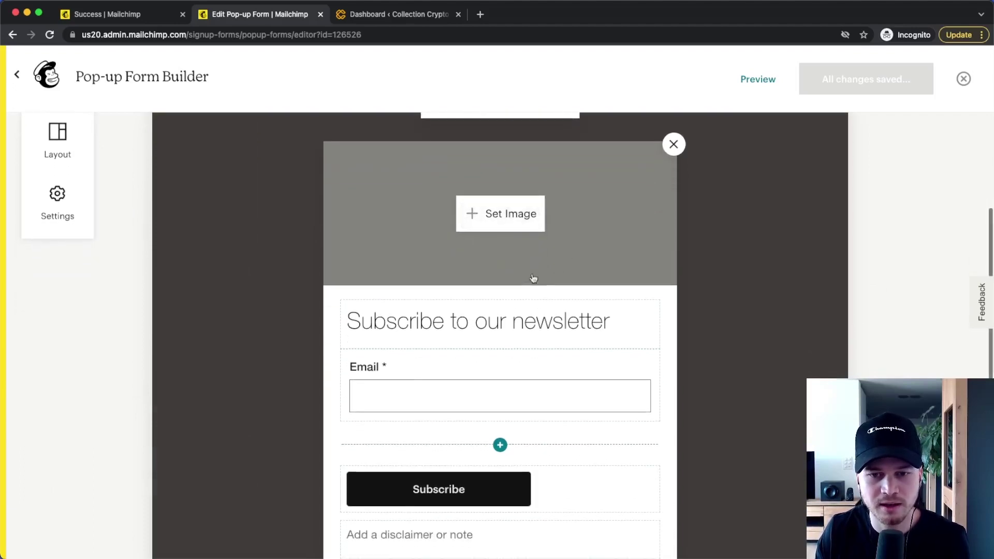
pyautogui.click(498, 224)
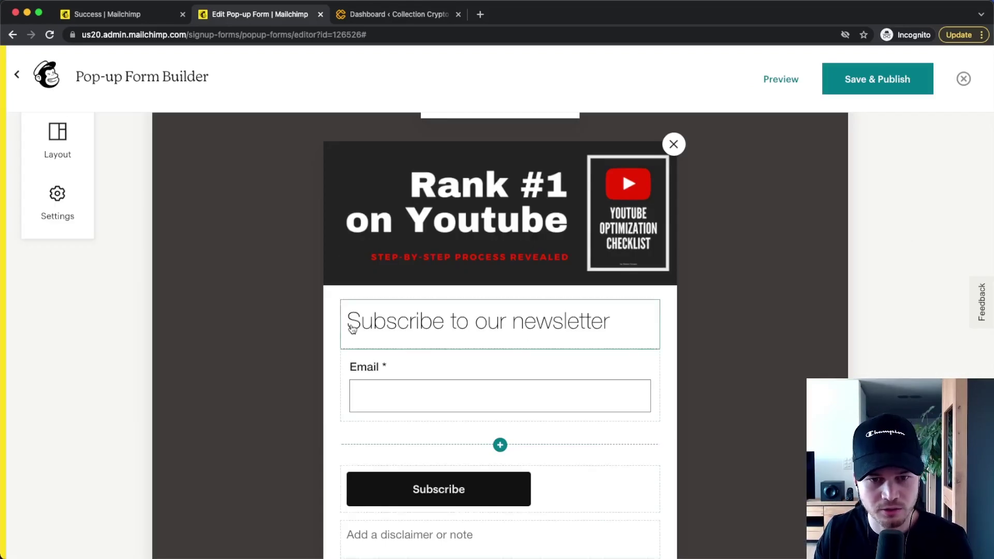
# Step: Replace the newsletter heading with the pasted headline 'Increase your views 5x in 3 months!'
pyautogui.moveTo(352, 328); pyautogui.dragTo(638, 321)
pyautogui.write('Increase your views 5x in 3 months!')
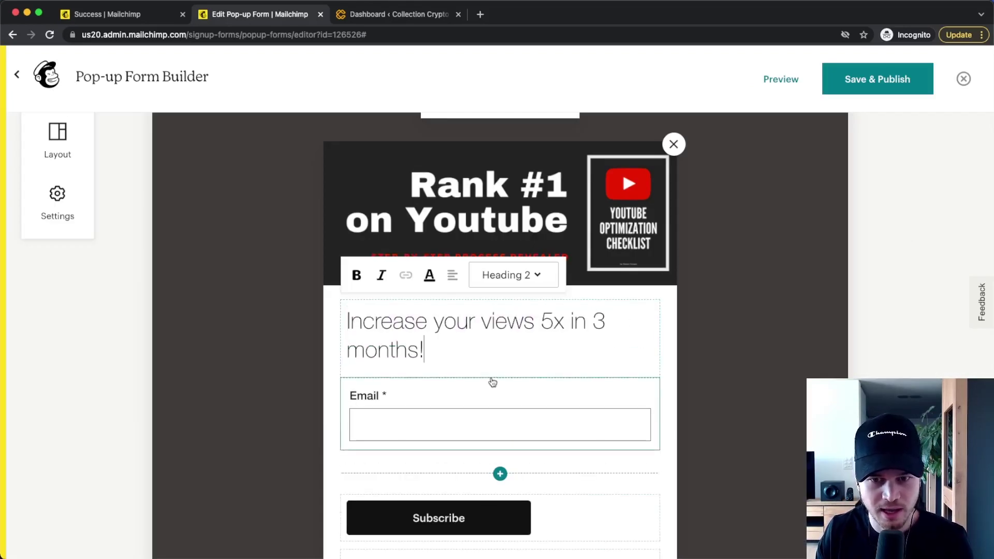
pyautogui.click(494, 382)
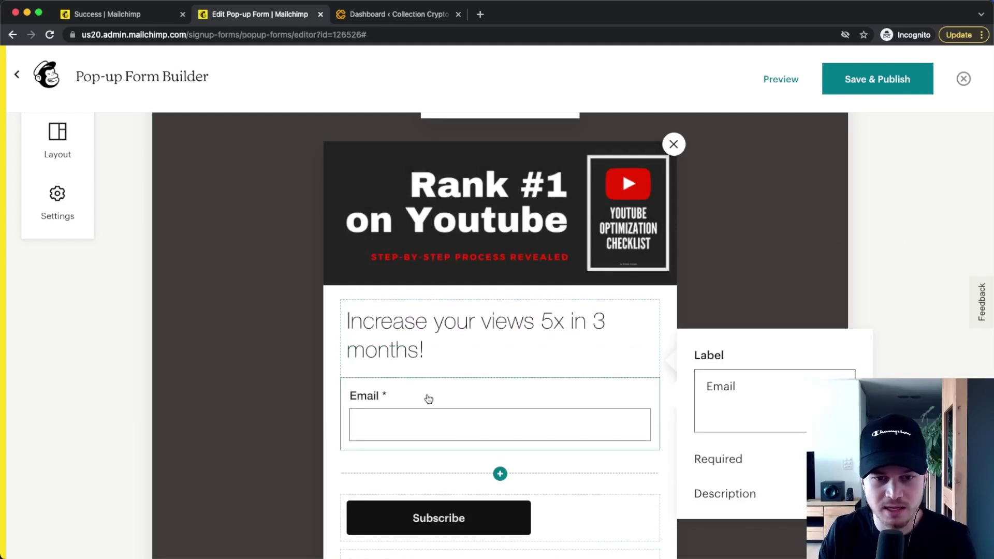
# Step: Add a First Name field to the form, placed above the Email field
pyautogui.click(500, 473)
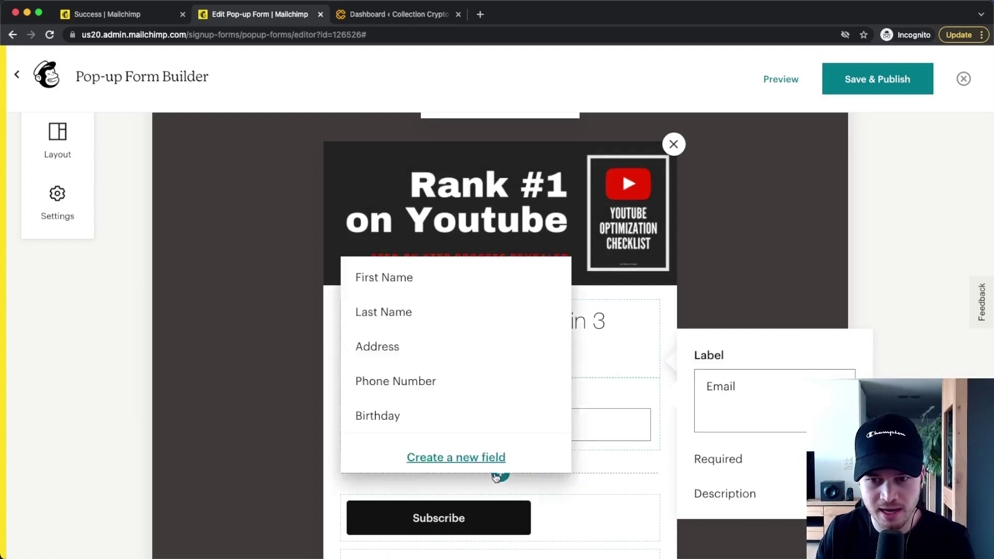
pyautogui.click(377, 287)
pyautogui.click(331, 476)
# Step: Style the Subscribe button dark green with light green text and centre it
pyautogui.scroll(-2, 508, 380)
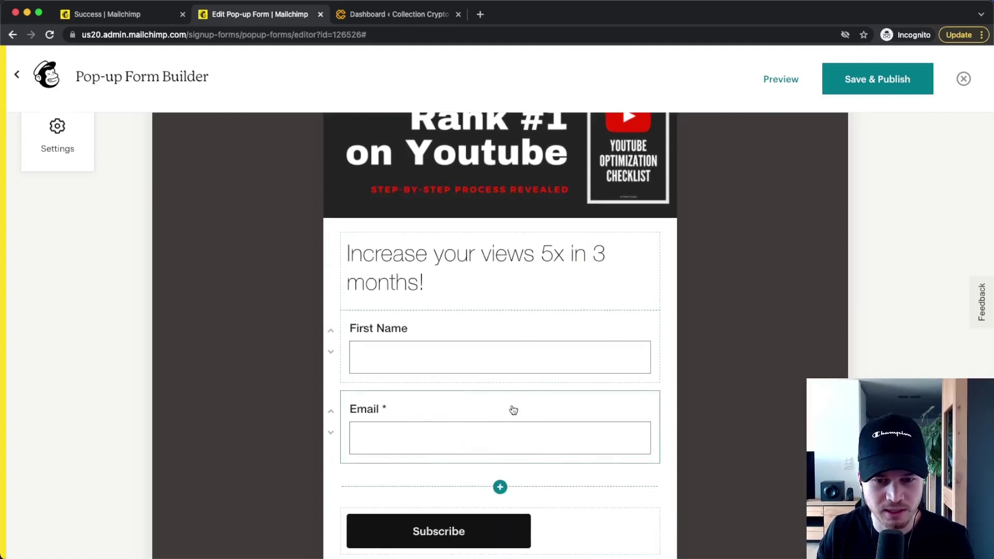
pyautogui.scroll(-3, 512, 411)
pyautogui.scroll(-1, 510, 352)
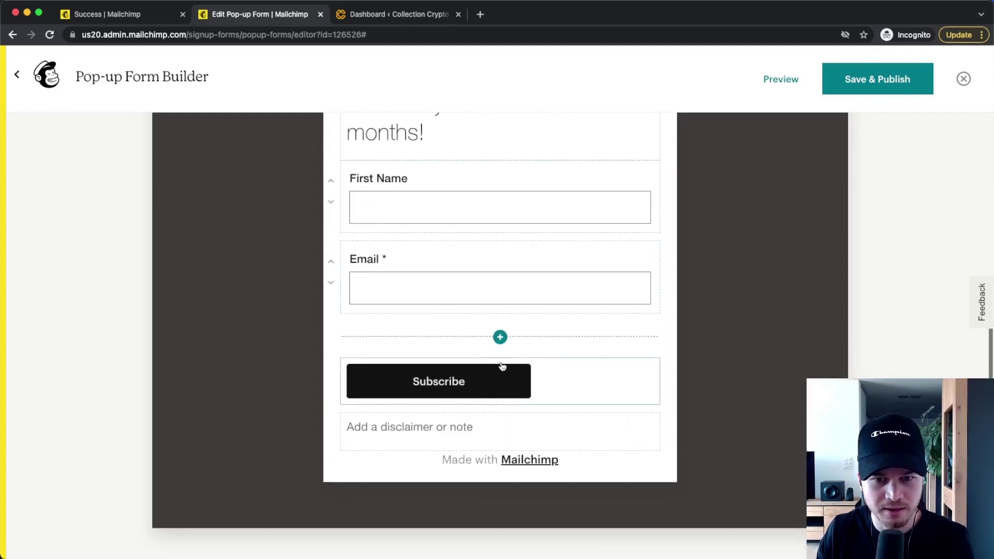
pyautogui.click(505, 368)
pyautogui.click(489, 340)
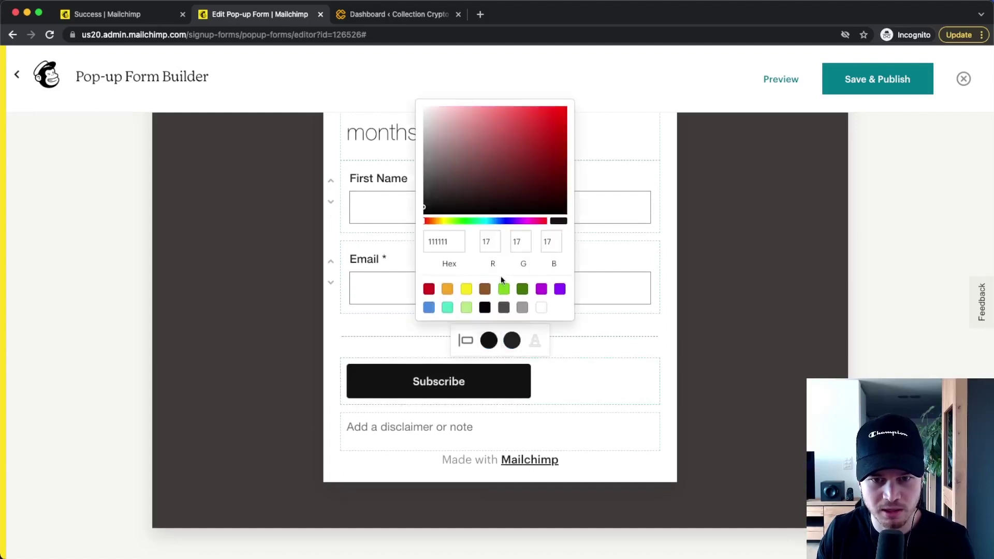
pyautogui.click(524, 292)
pyautogui.click(511, 340)
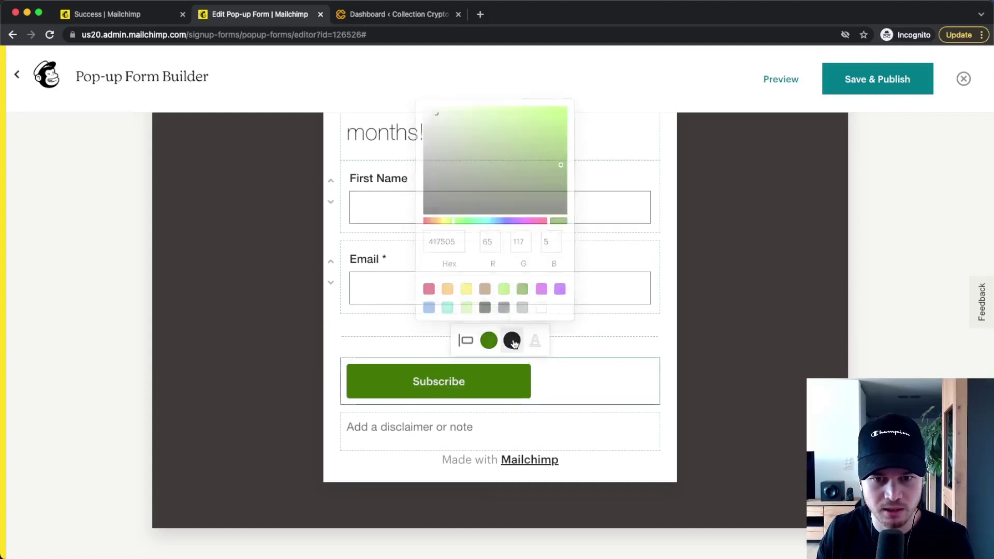
pyautogui.click(526, 289)
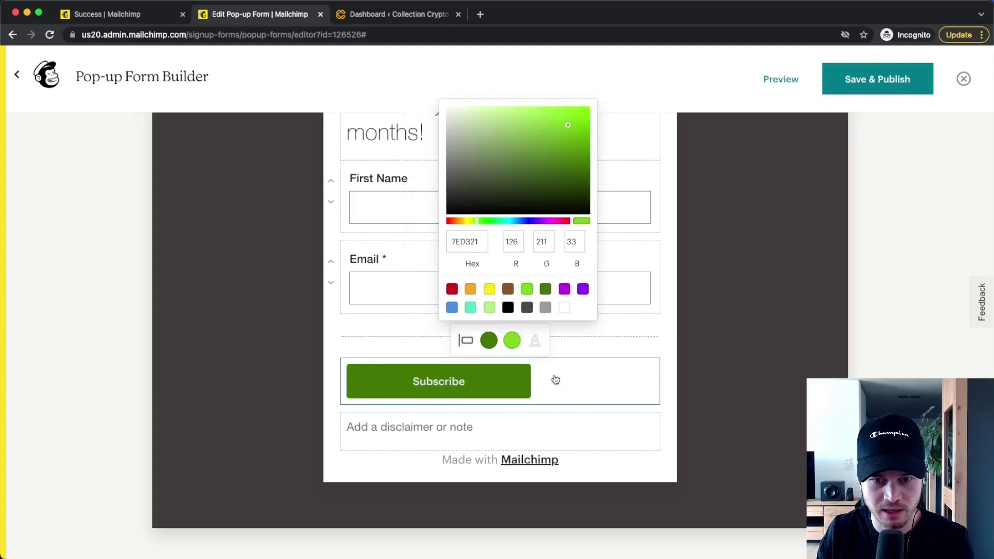
pyautogui.click(465, 340)
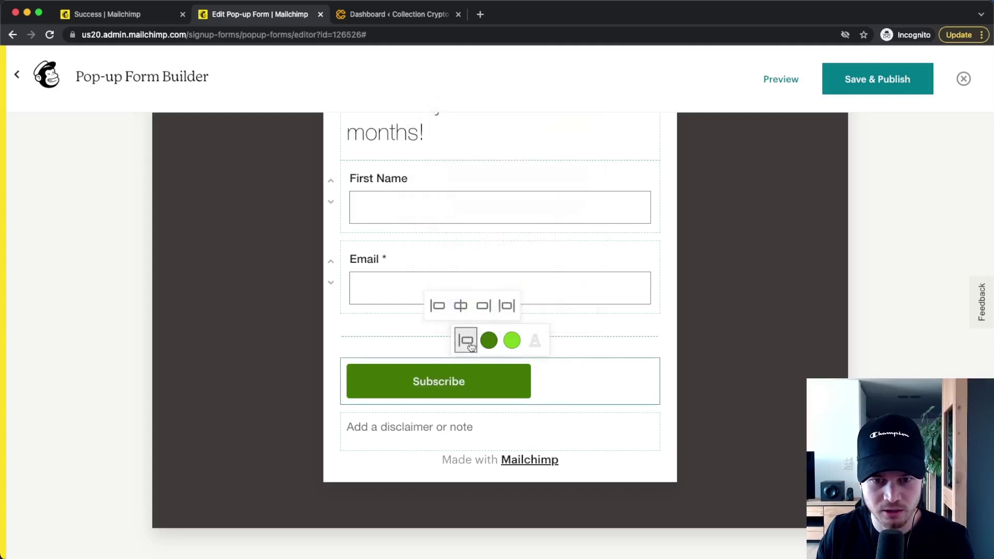
pyautogui.click(459, 304)
# Step: Look at the disclaimer note but leave its text unchanged
pyautogui.click(563, 419)
pyautogui.click(674, 387)
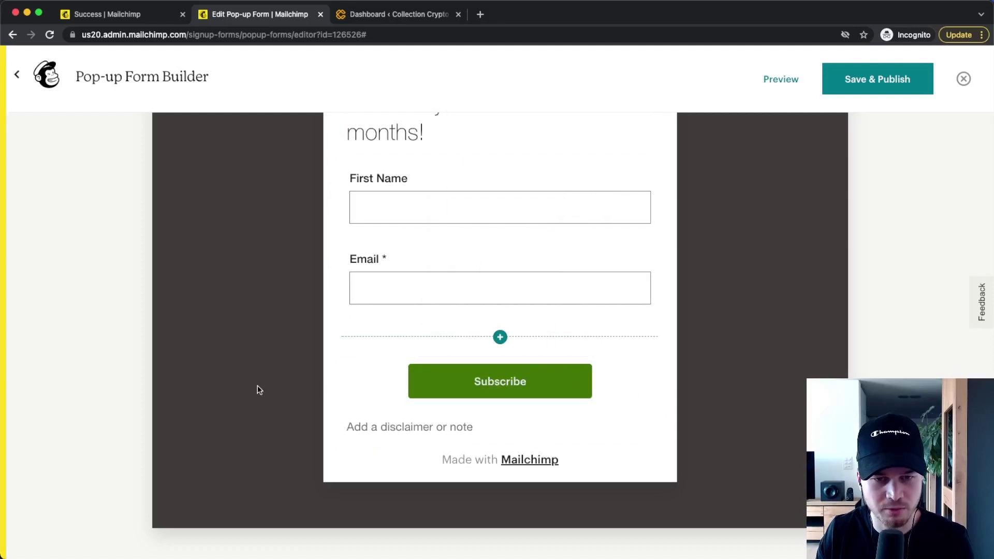
pyautogui.scroll(5, 263, 385)
pyautogui.scroll(2, 274, 389)
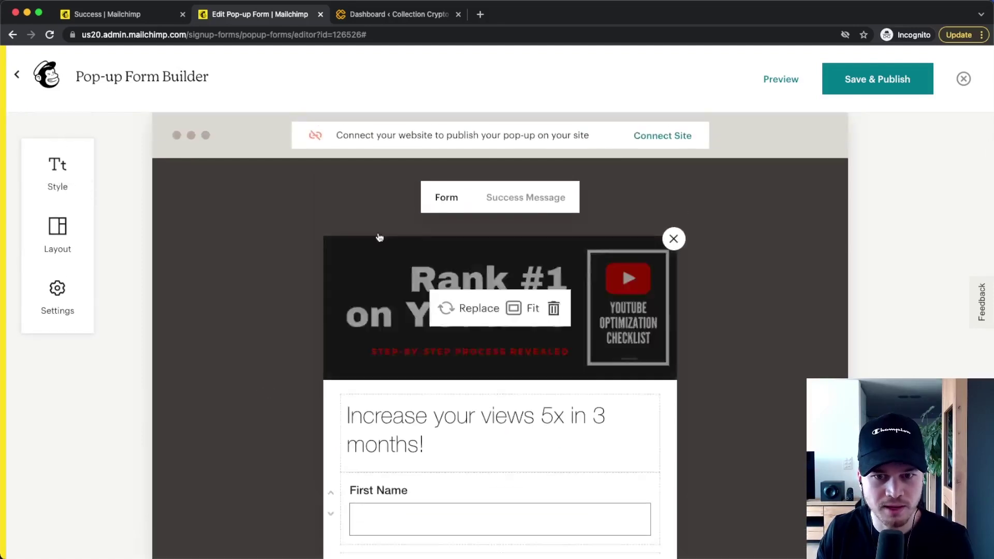
# Step: Review the 'Thanks for subscribing!' success message, then bring up the form's Style options
pyautogui.click(519, 205)
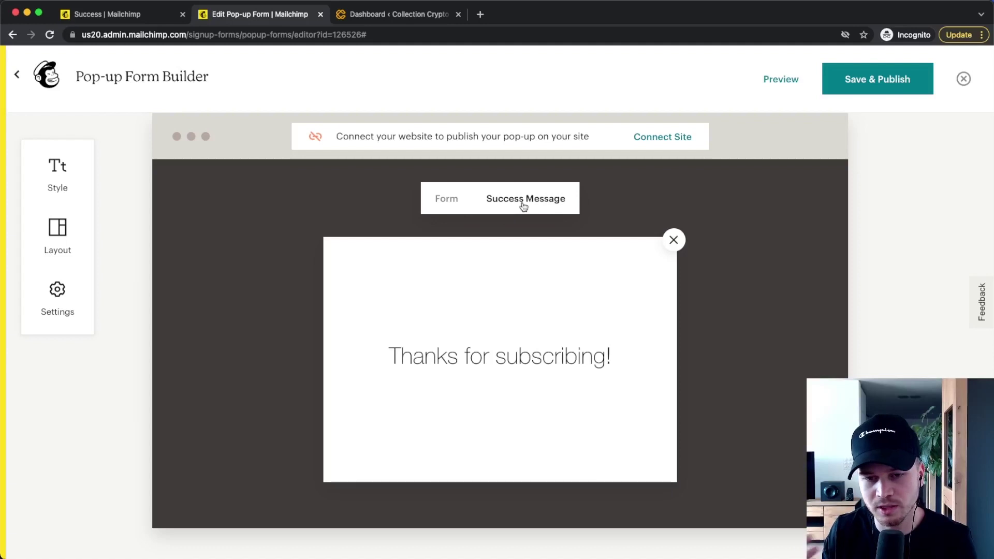
pyautogui.click(608, 335)
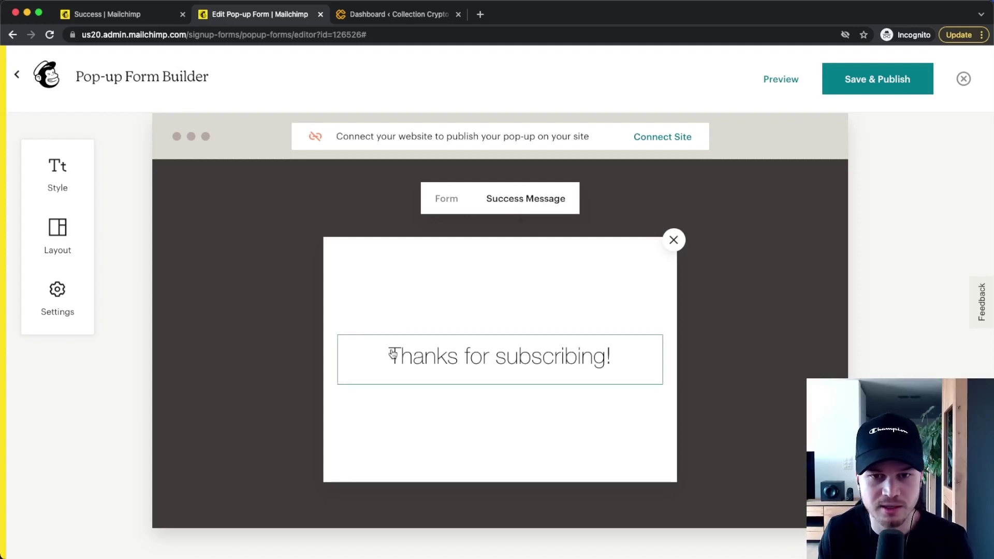
pyautogui.click(448, 201)
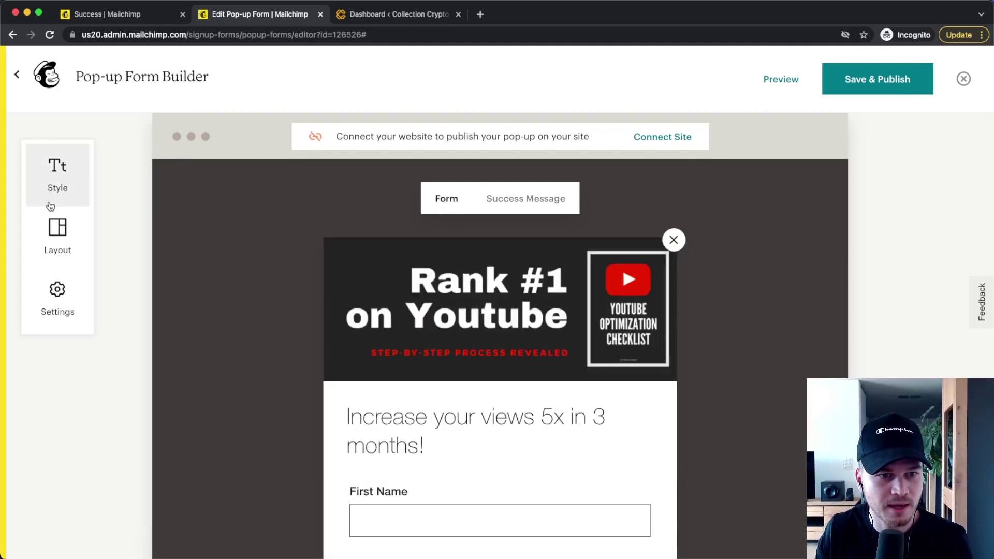
pyautogui.click(56, 172)
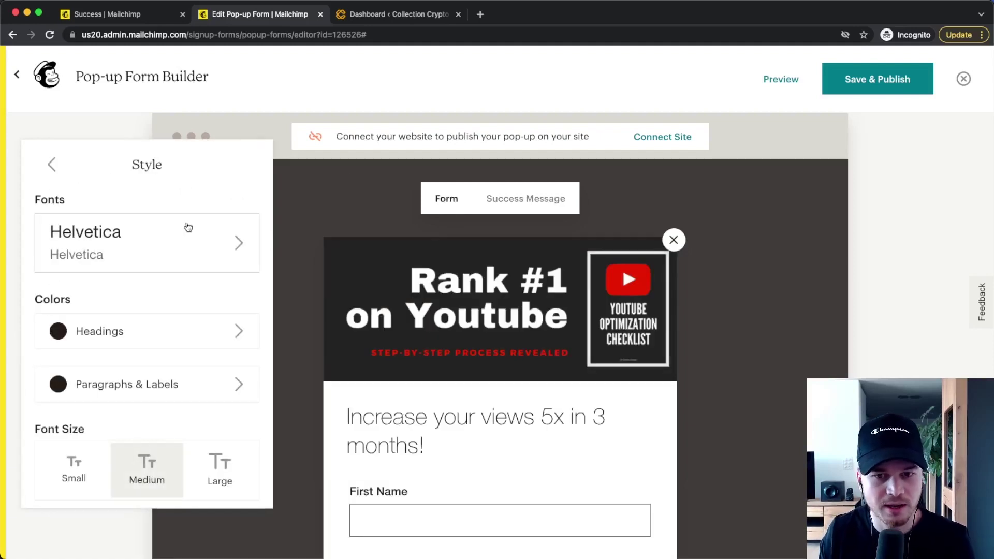
# Step: Set overlay opacity to about 25%, display after 5 seconds, and keep the Modal position
pyautogui.click(52, 164)
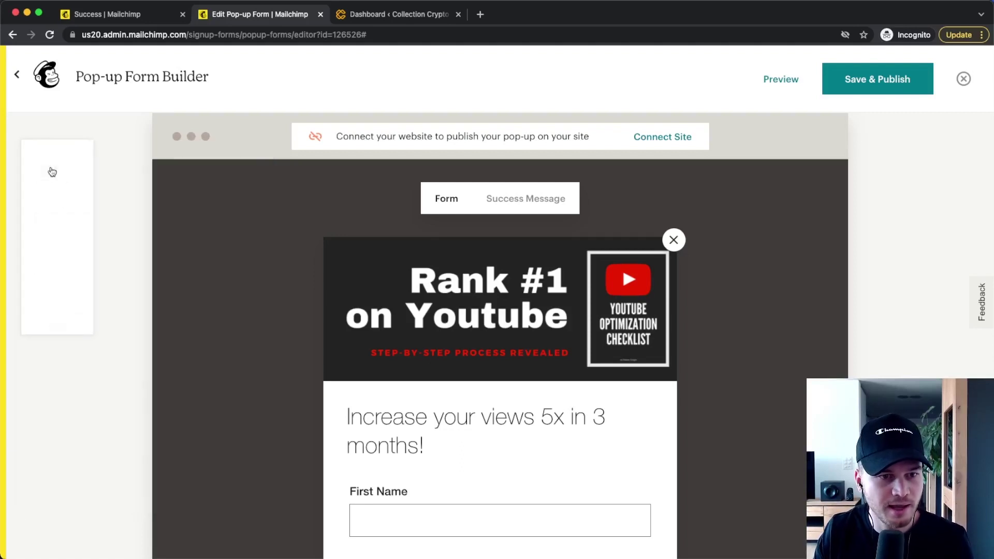
pyautogui.click(62, 295)
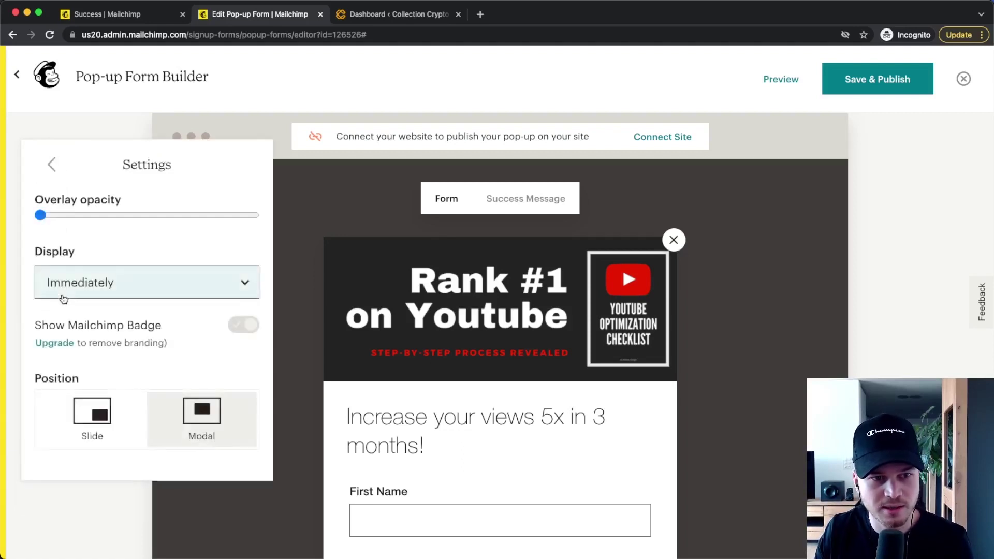
pyautogui.moveTo(41, 215); pyautogui.dragTo(92, 215)
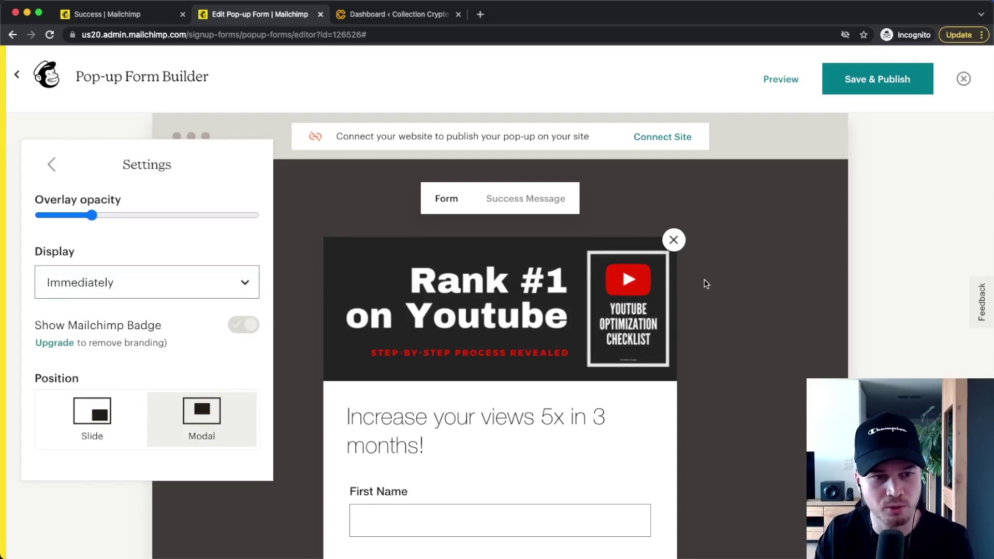
pyautogui.scroll(-1, 193, 248)
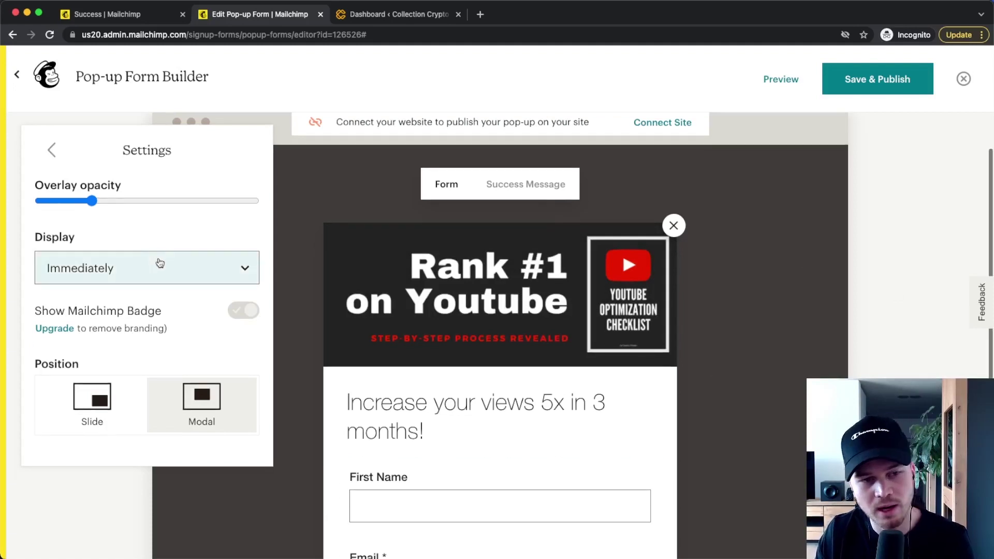
pyautogui.click(160, 264)
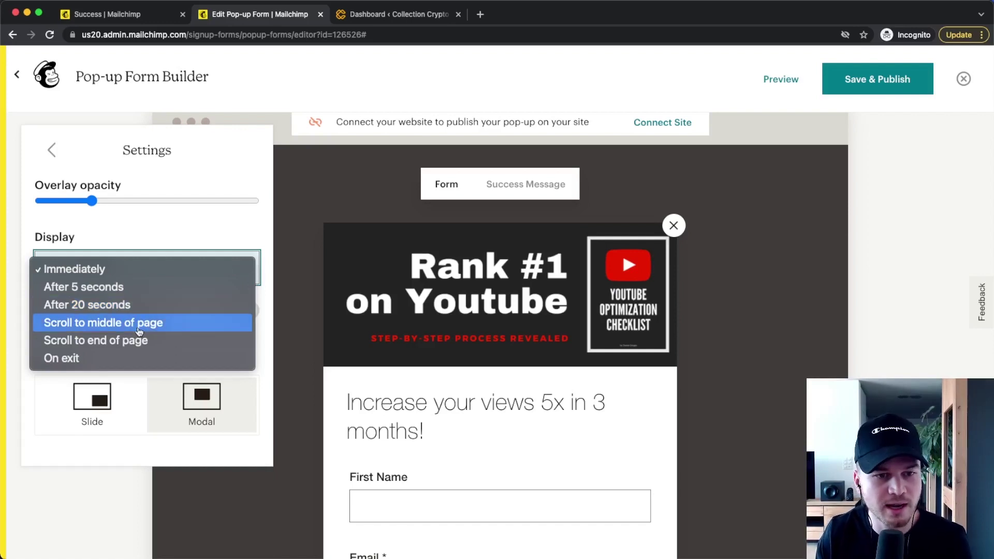
pyautogui.click(133, 286)
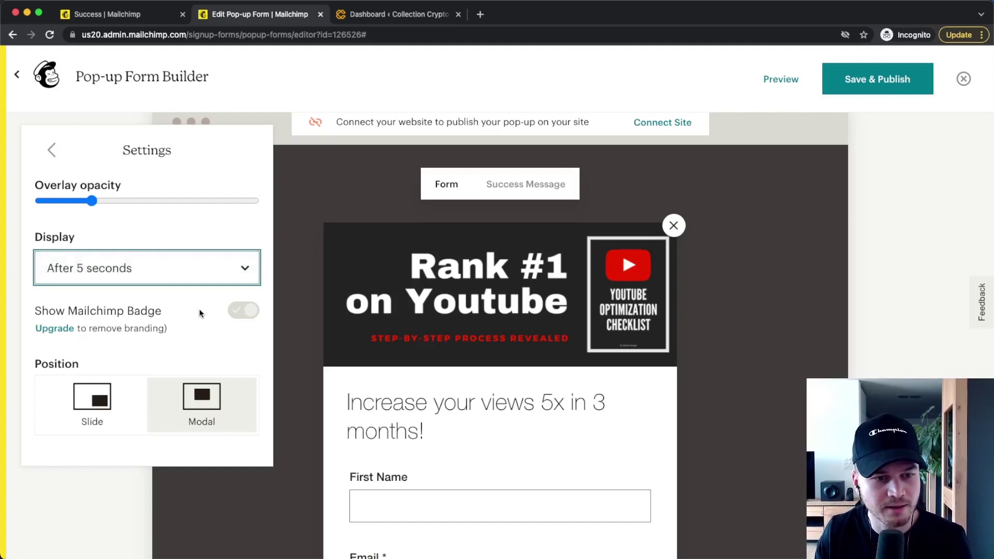
pyautogui.scroll(-1, 200, 313)
pyautogui.click(111, 372)
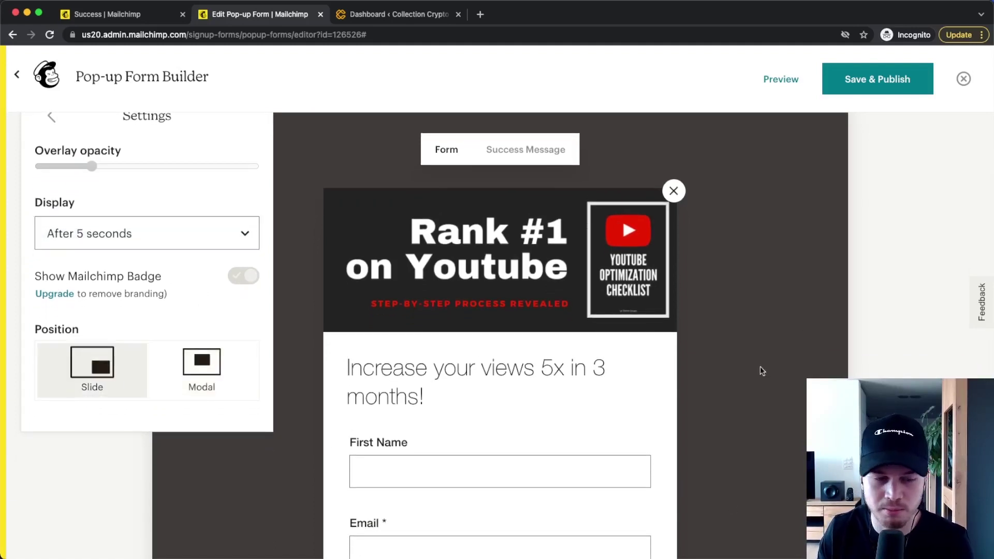
pyautogui.click(194, 381)
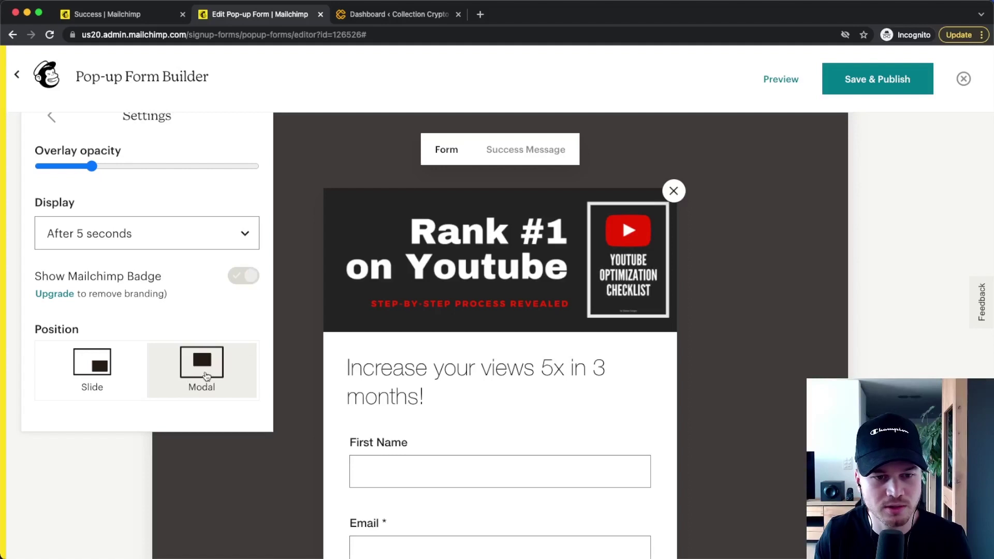
pyautogui.click(312, 246)
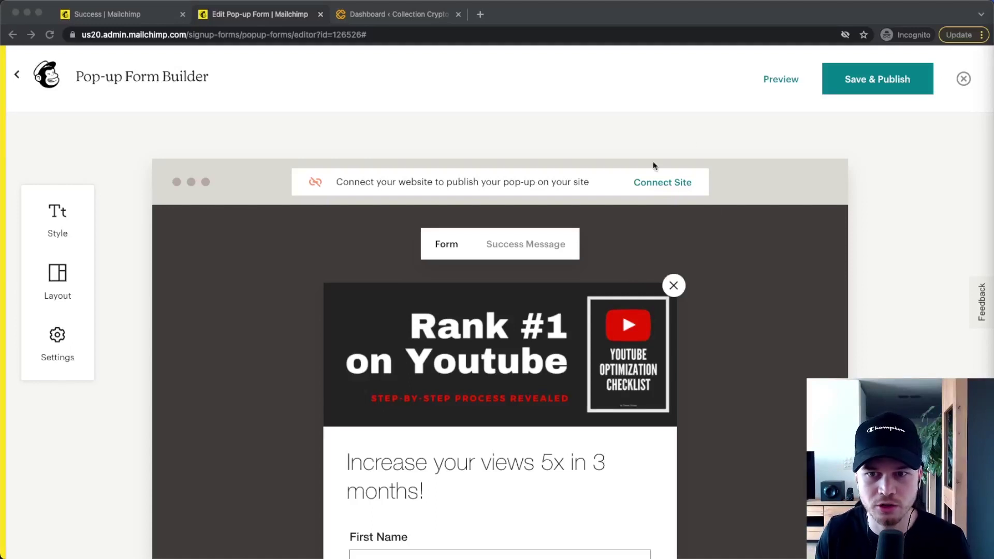
pyautogui.click(666, 180)
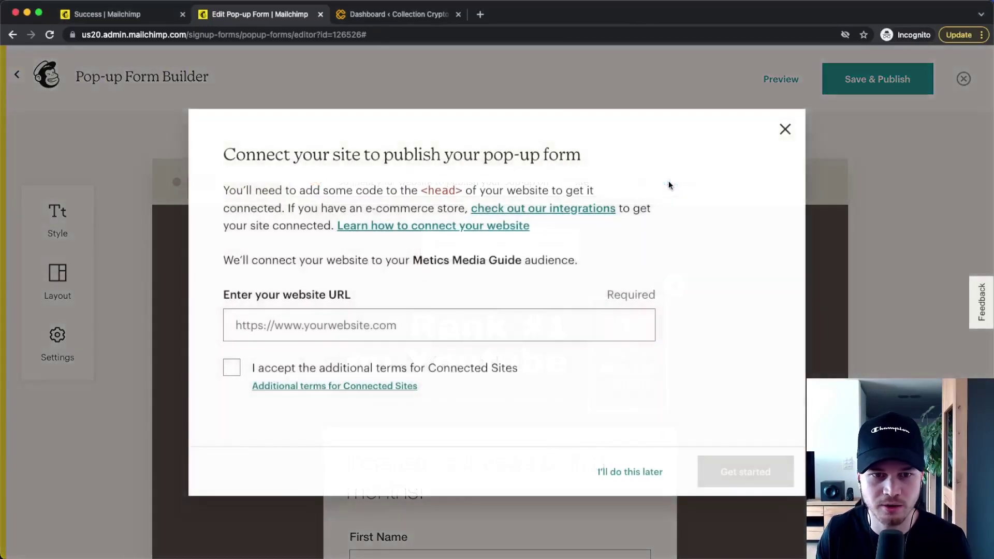
pyautogui.click(293, 332)
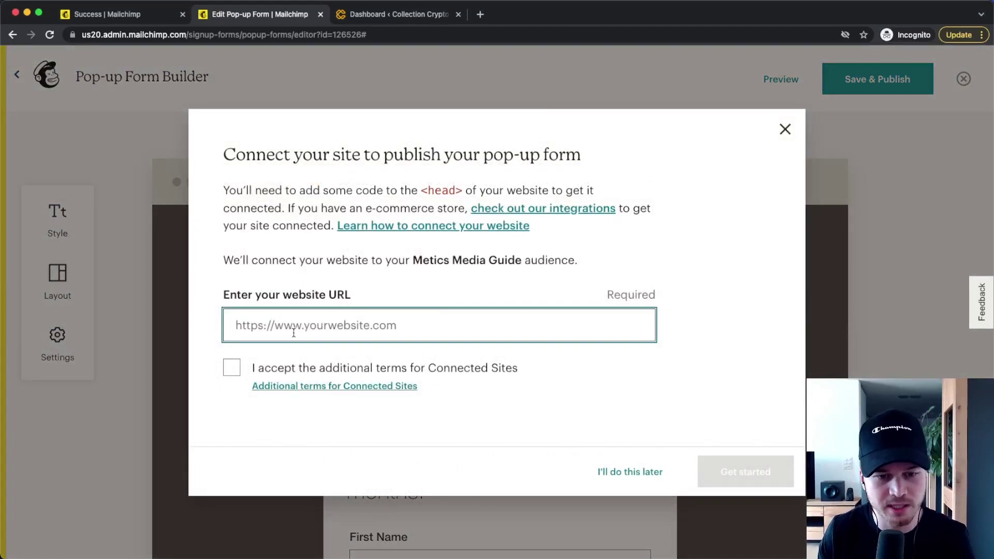
pyautogui.write('https://www.colletioncrypto.com')
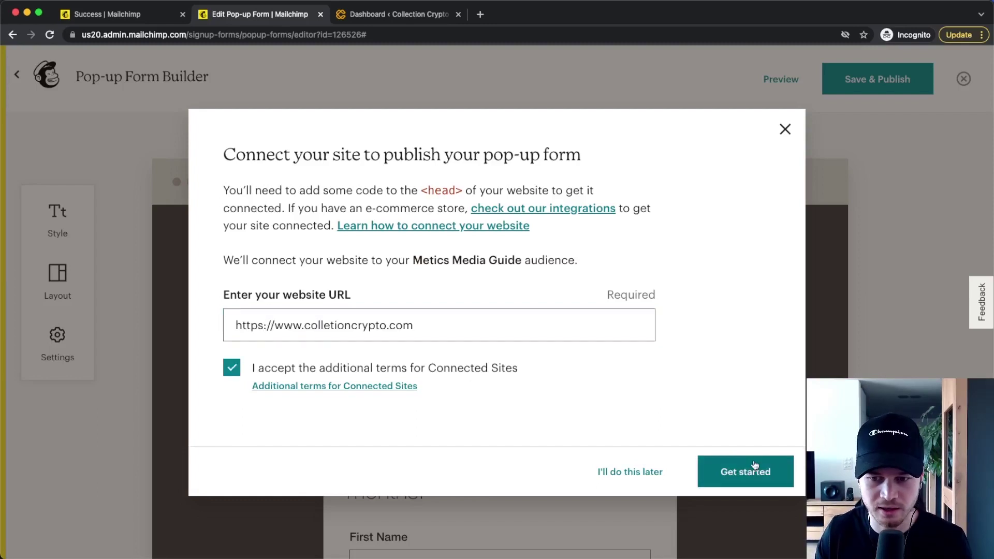
pyautogui.click(751, 472)
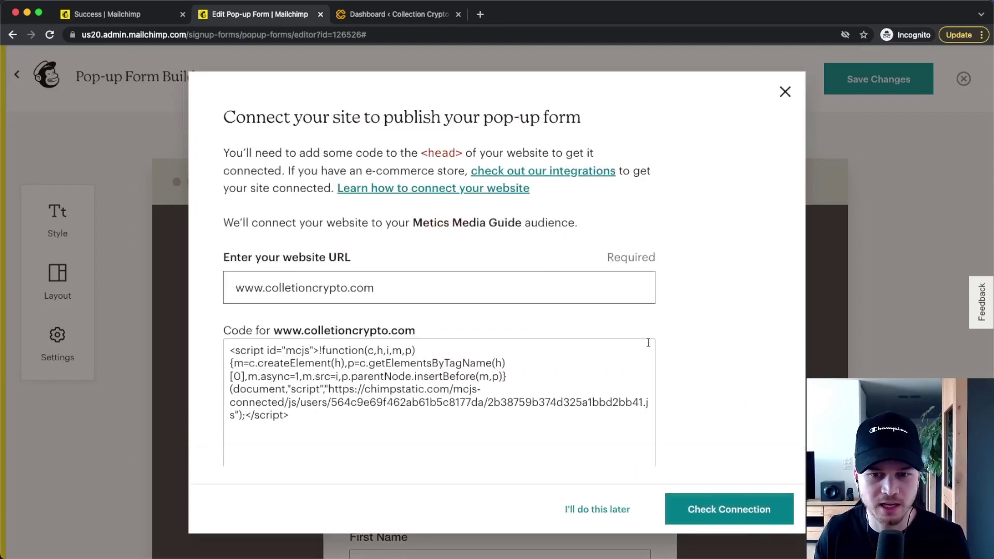
pyautogui.scroll(-3, 646, 339)
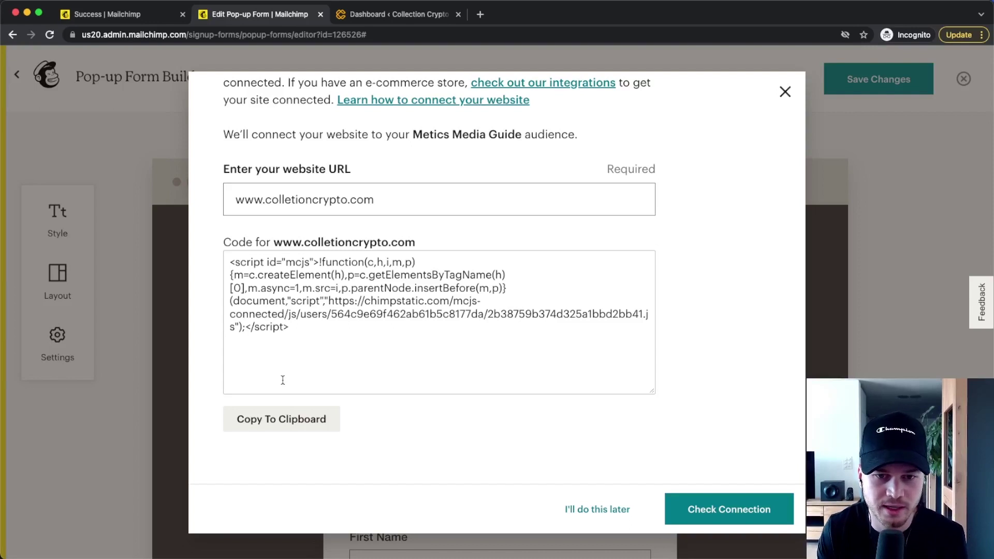
pyautogui.click(299, 419)
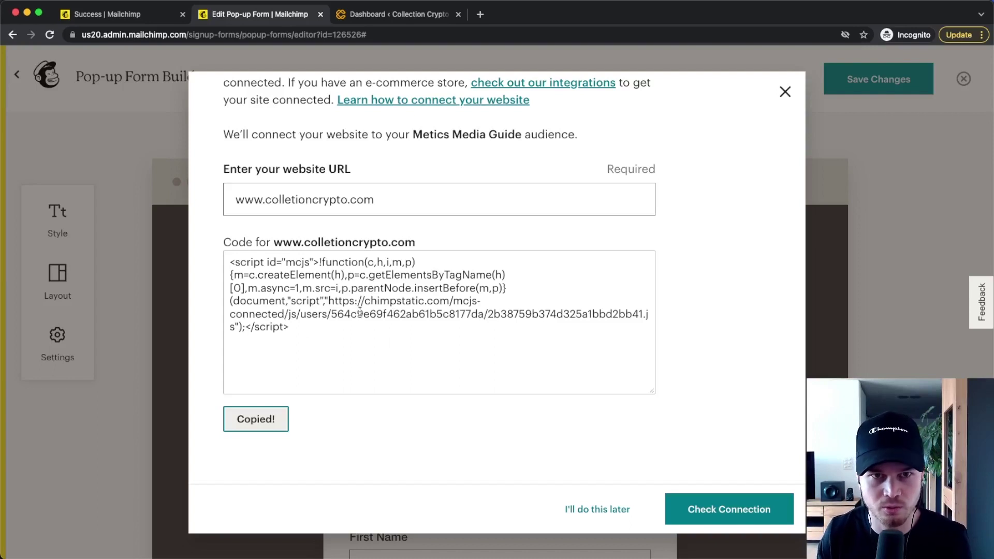
pyautogui.click(397, 16)
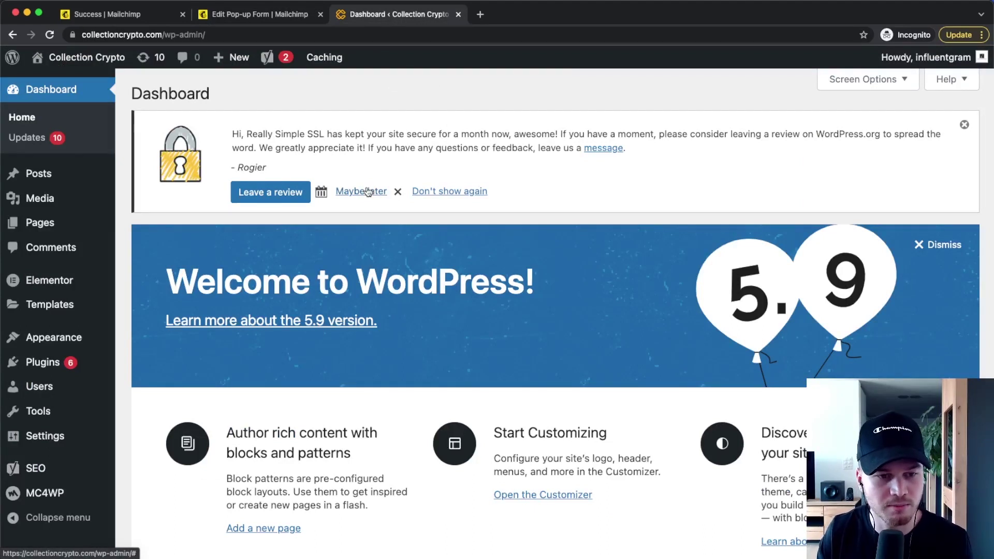
# Step: Search for, install and activate the Insert Headers and Footers plugin
pyautogui.click(67, 356)
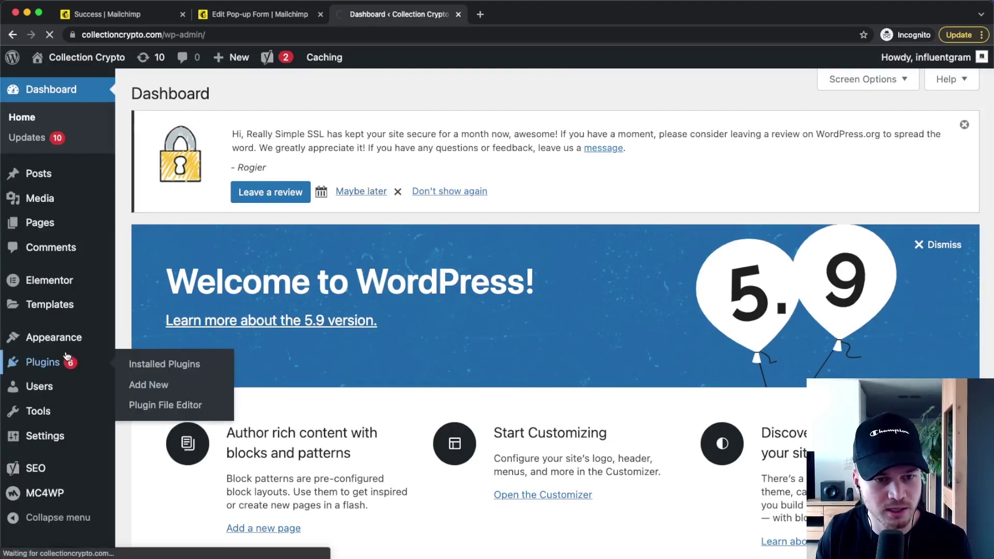
pyautogui.click(138, 384)
pyautogui.click(801, 241)
pyautogui.write('insert headers and footers')
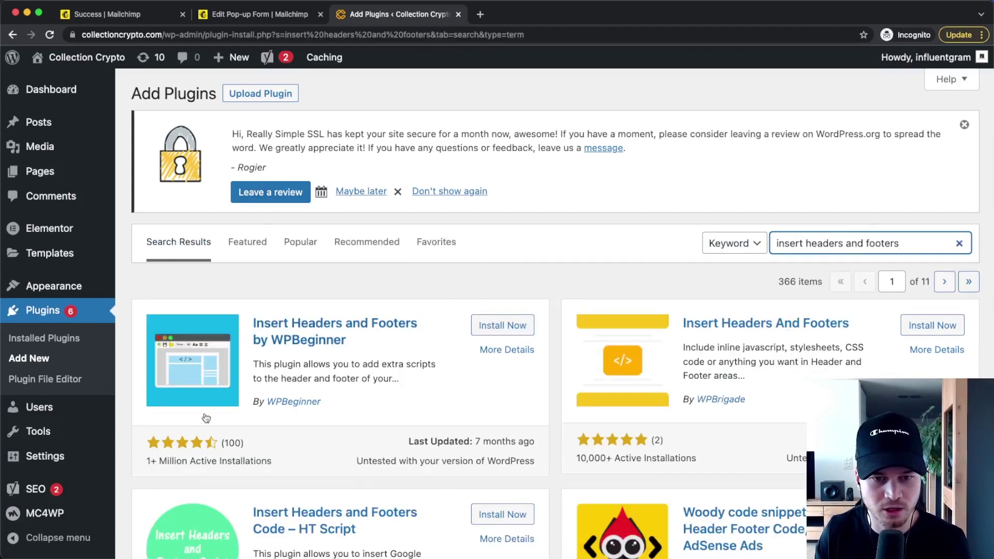
pyautogui.click(488, 327)
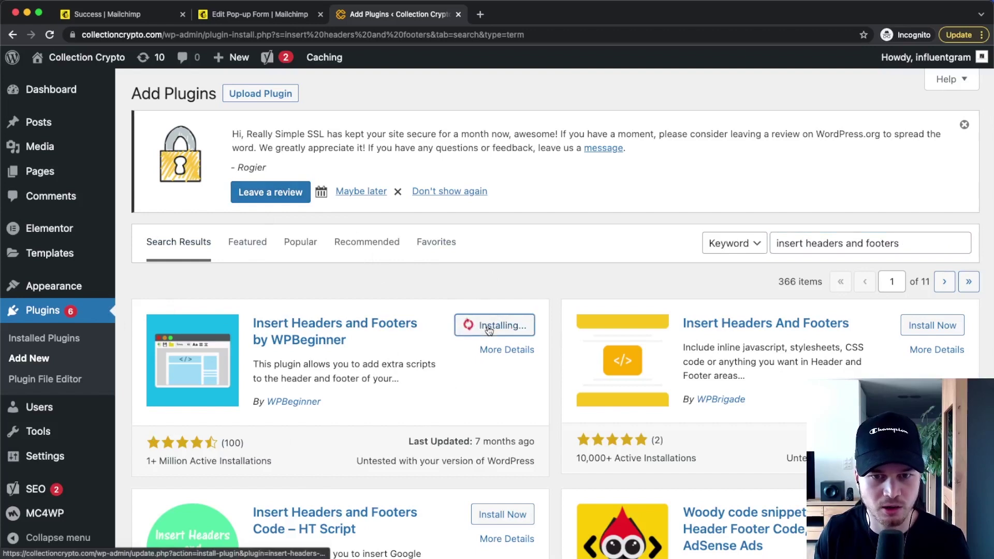
pyautogui.click(500, 325)
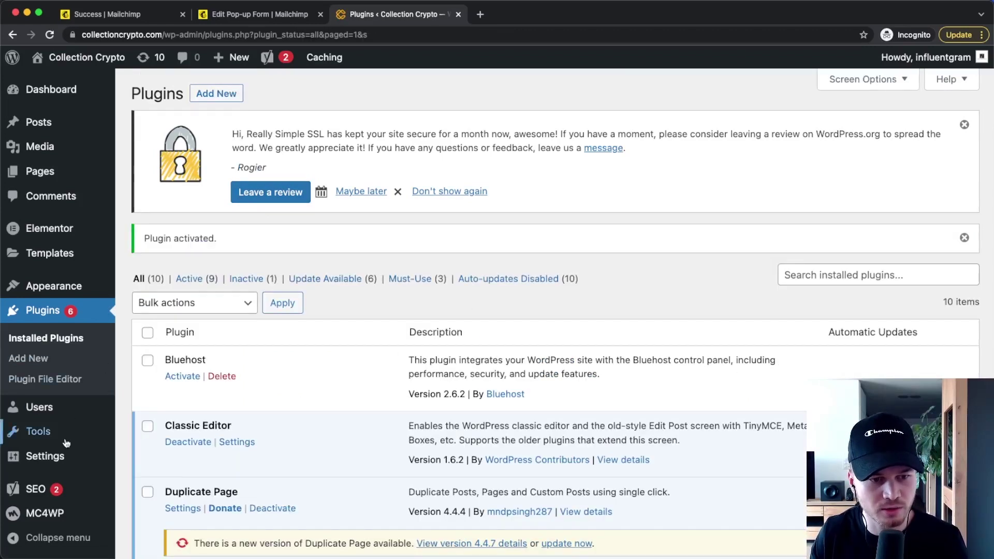
# Step: Open the plugin's settings page with the caret in the Scripts in Header editor
pyautogui.moveTo(61, 455)
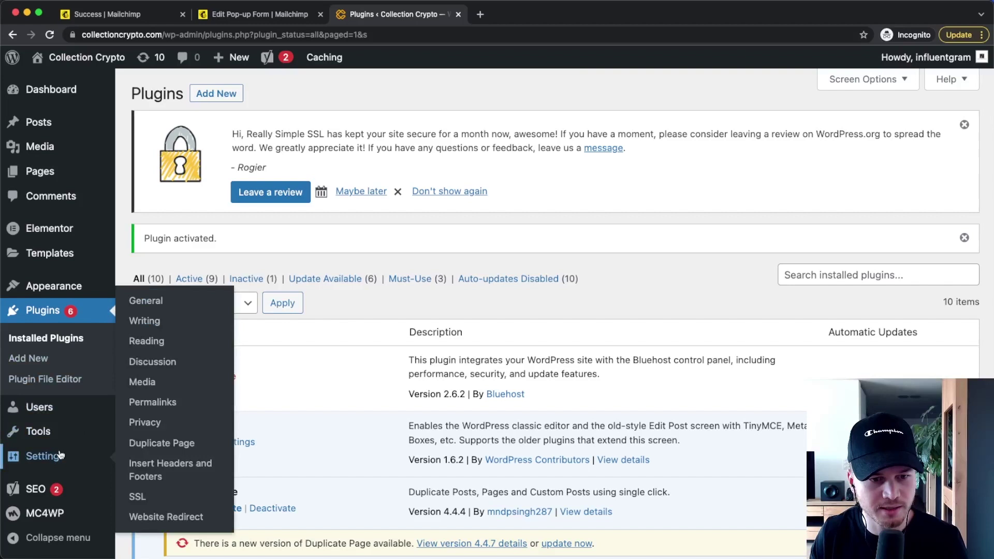
pyautogui.click(187, 475)
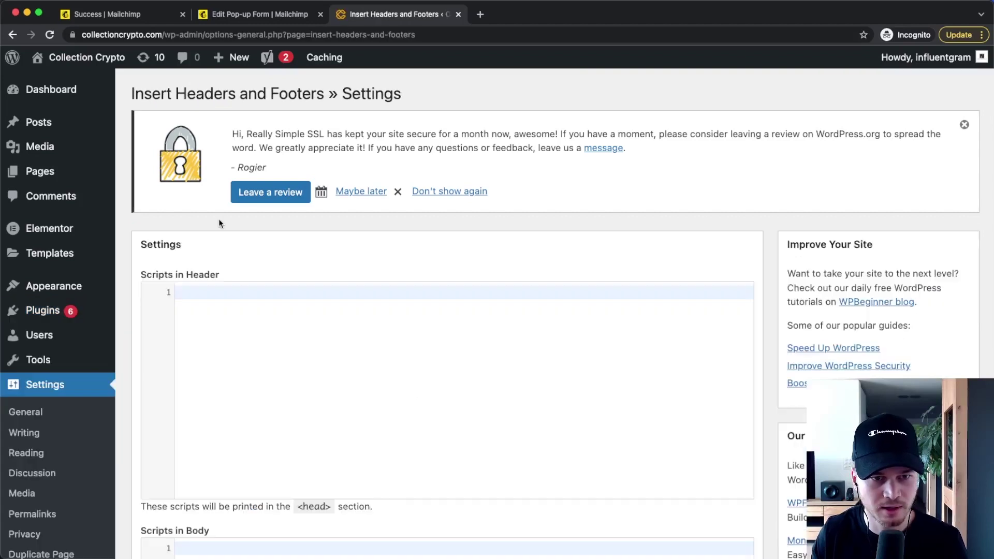
pyautogui.moveTo(144, 278); pyautogui.dragTo(221, 290)
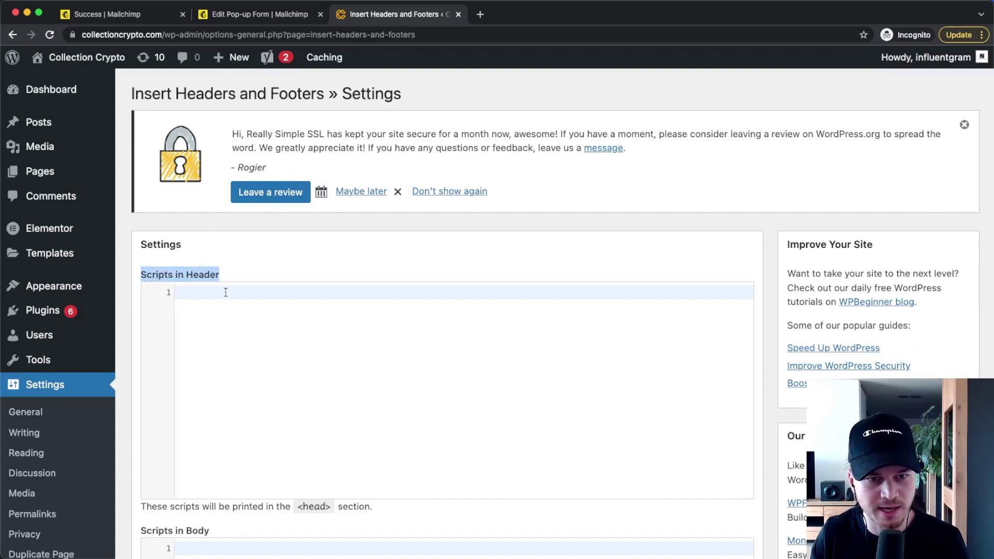
pyautogui.click(225, 292)
# Step: Paste the copied Mailchimp connection script into Scripts in Header and save it
pyautogui.click(236, 20)
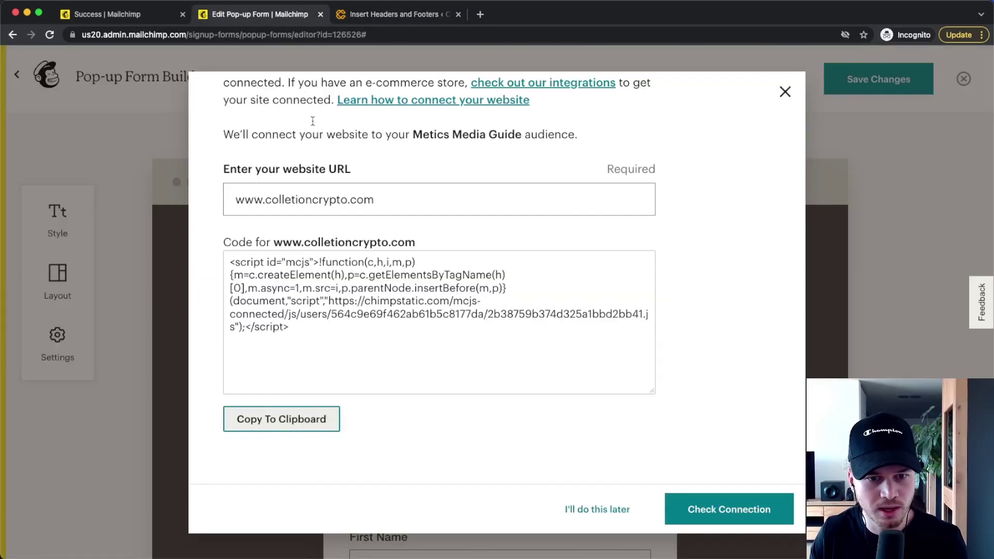
pyautogui.click(264, 418)
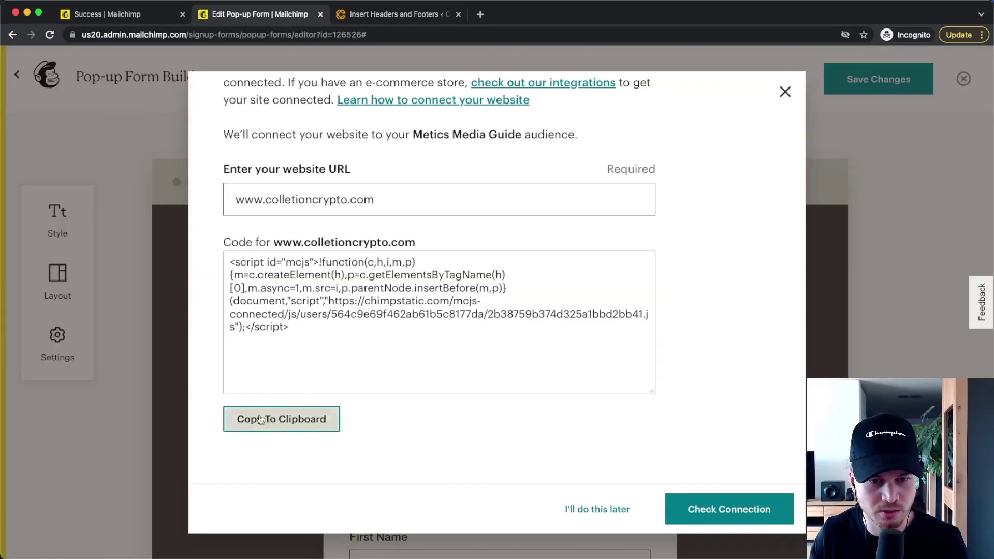
pyautogui.click(370, 16)
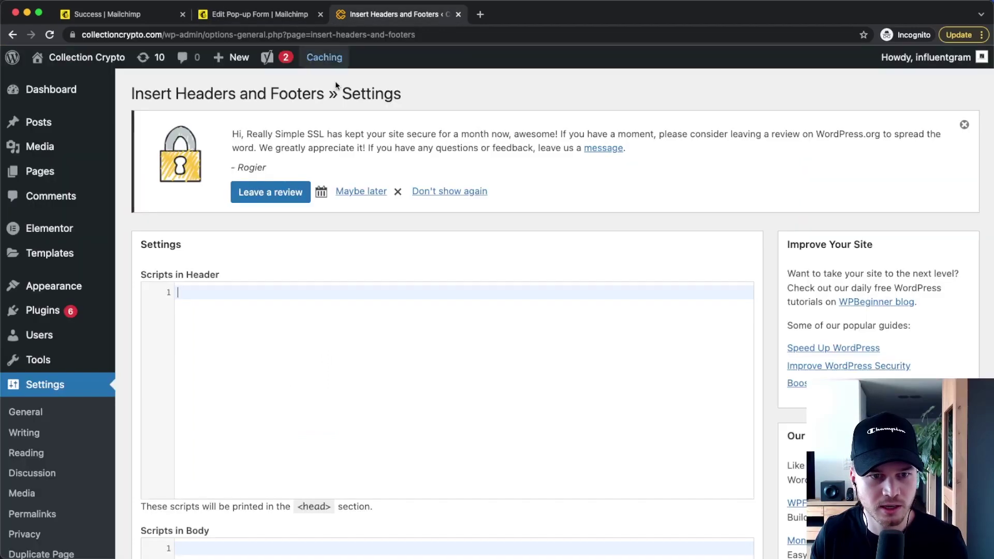
pyautogui.rightClick(213, 294)
pyautogui.click(248, 374)
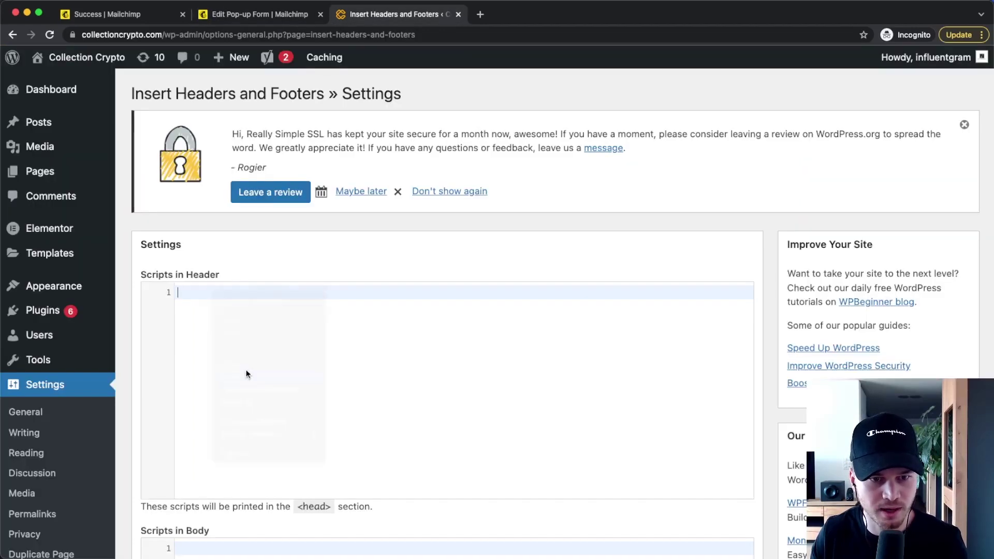
pyautogui.scroll(-10, 239, 334)
pyautogui.click(154, 463)
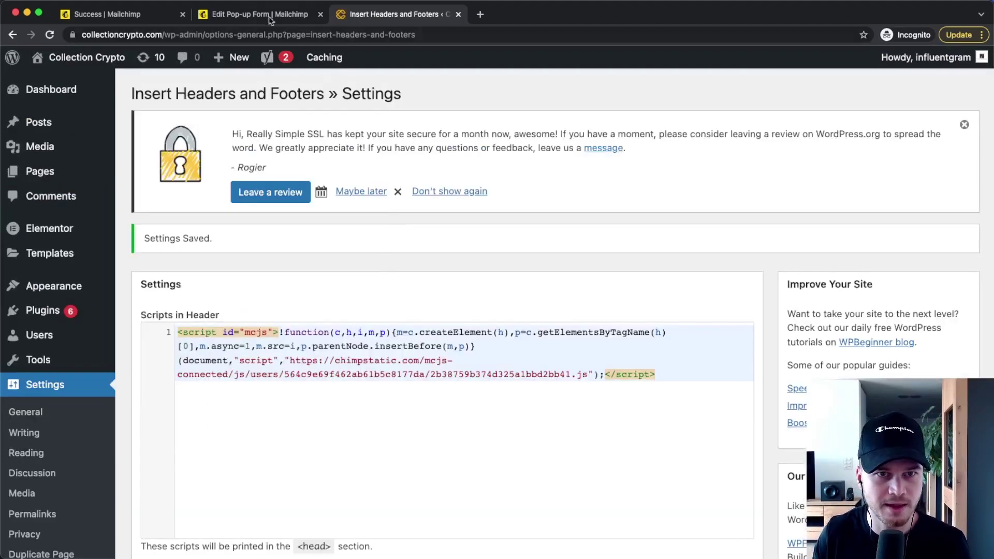
pyautogui.click(259, 14)
pyautogui.scroll(3, 713, 215)
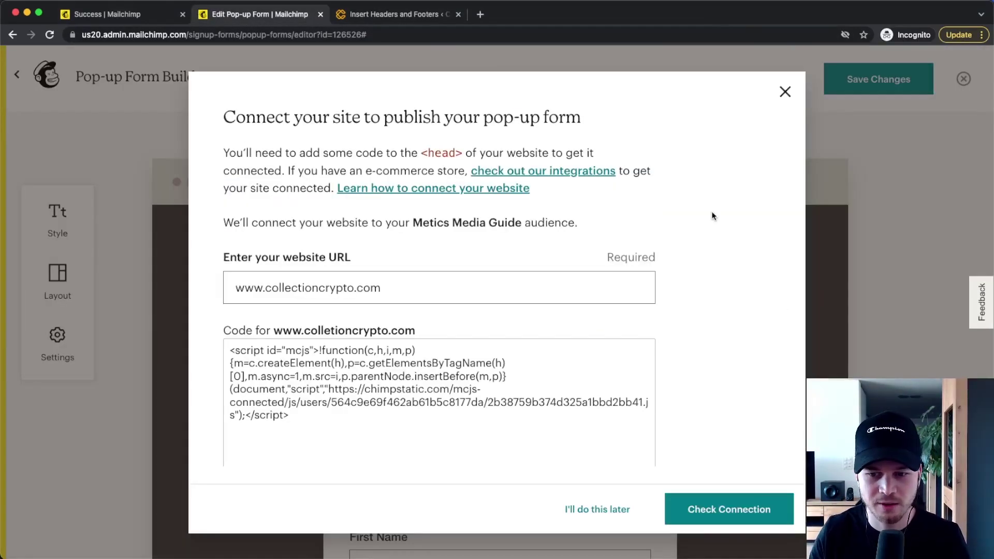
pyautogui.click(734, 514)
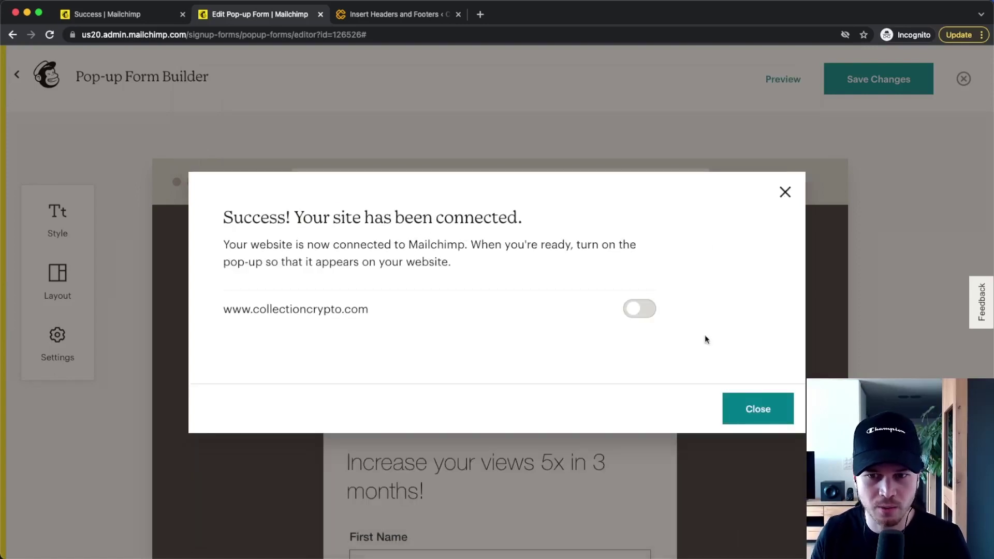
pyautogui.click(640, 311)
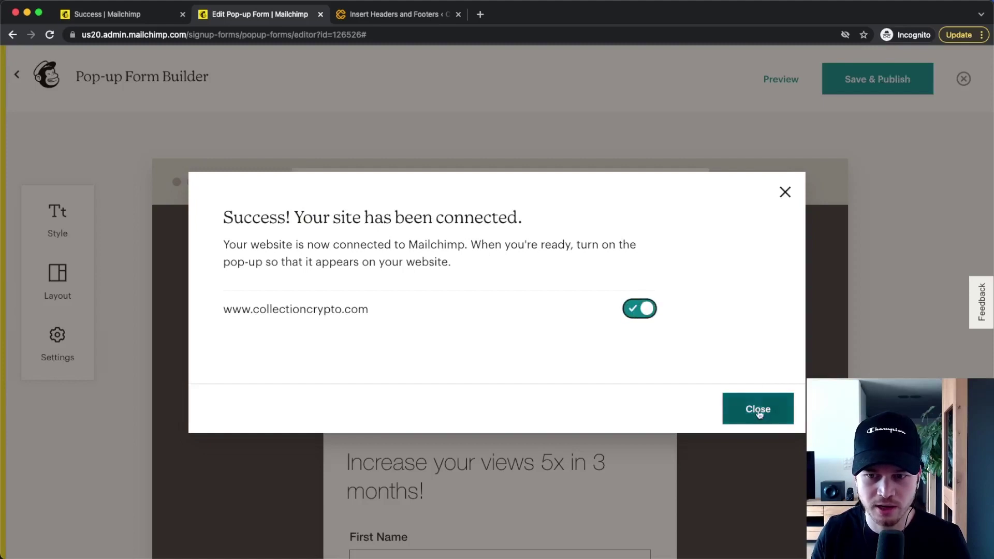
pyautogui.click(759, 414)
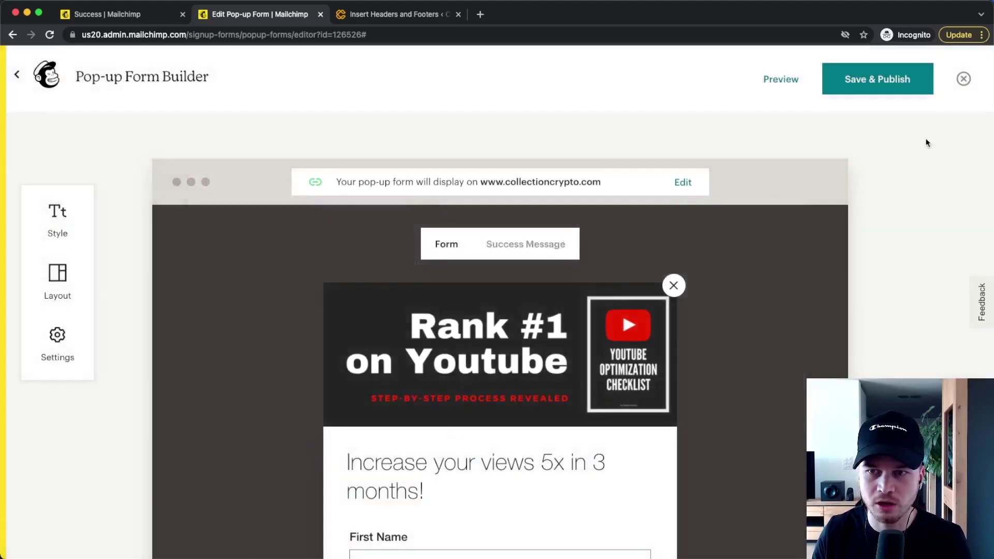
# Step: Publish the pop-up form with Save & Publish
pyautogui.click(887, 74)
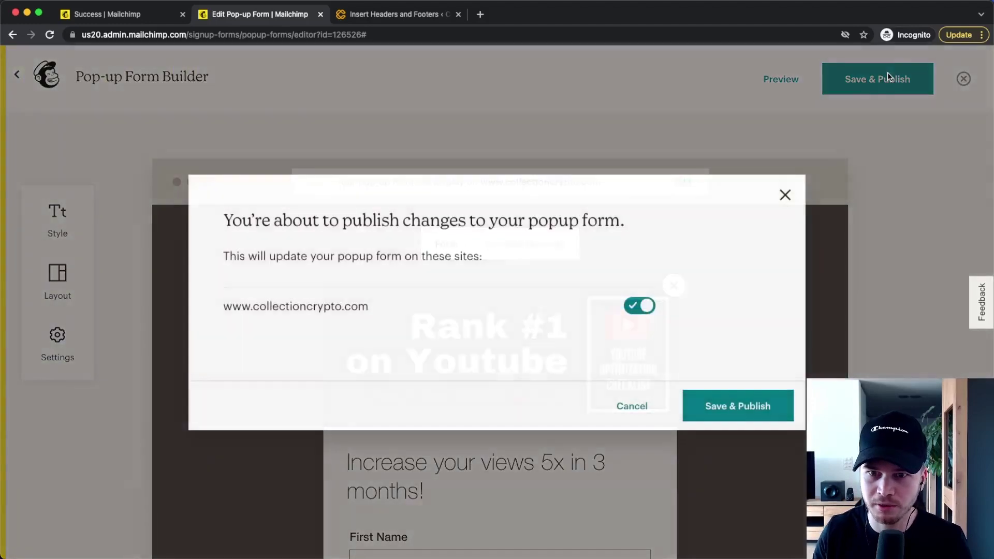
pyautogui.click(723, 410)
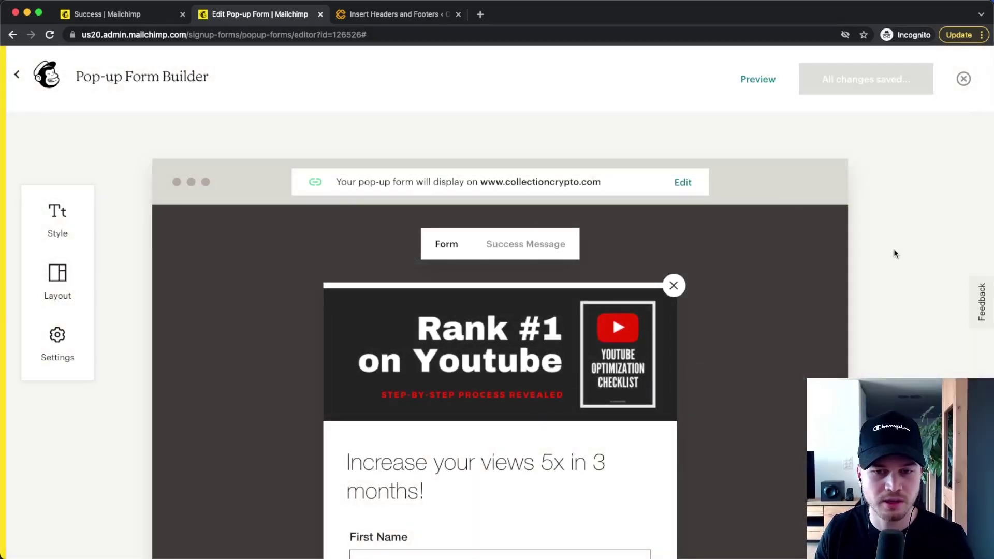
pyautogui.click(414, 10)
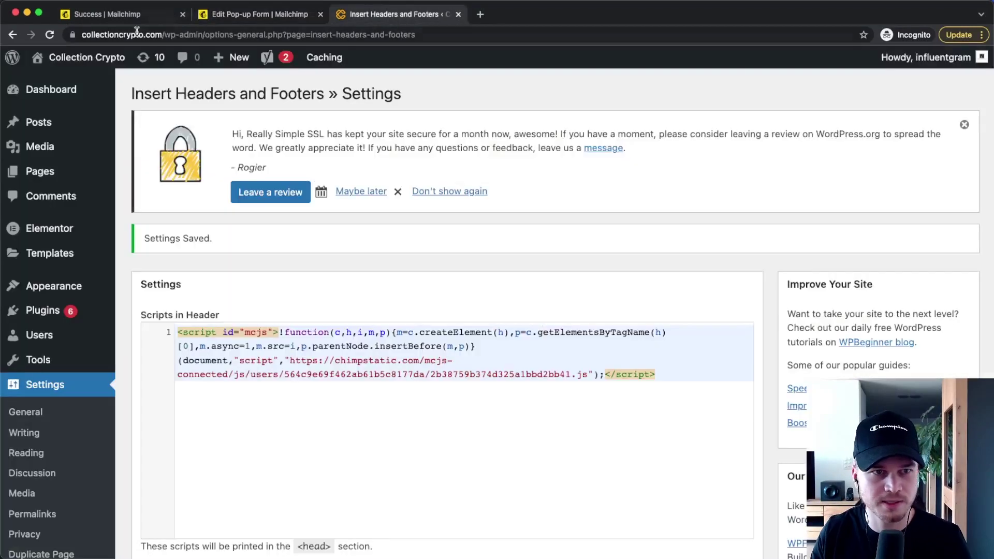
pyautogui.click(78, 55)
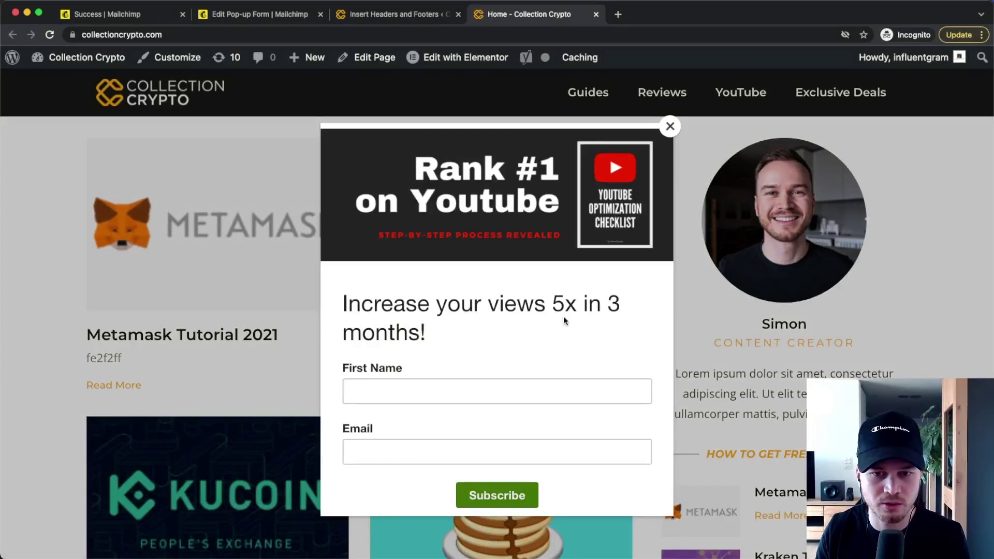
# Step: Subscribe via the live pop-up using a test first name and e-mail, then dismiss the thank-you
pyautogui.click(405, 388)
pyautogui.write('Simon')
pyautogui.press('Tab')
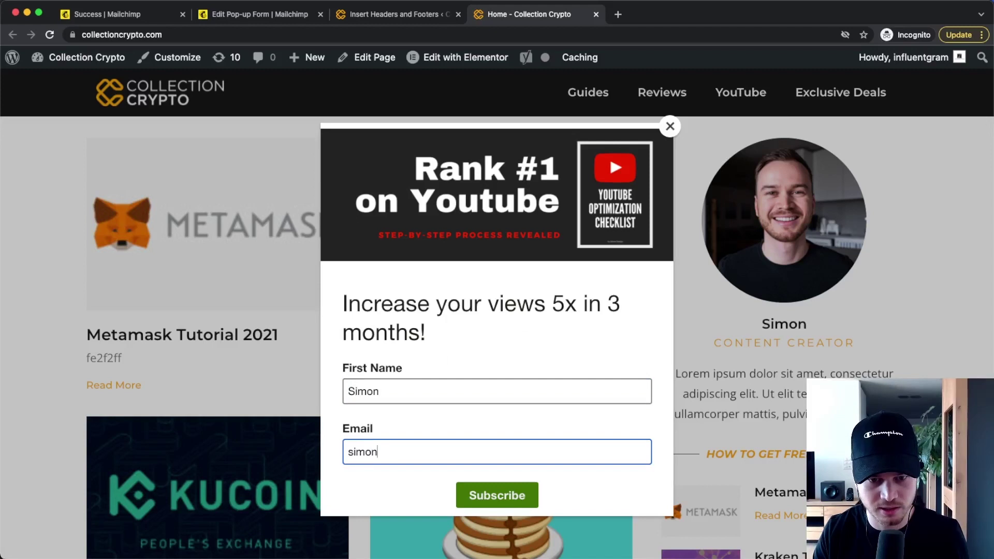
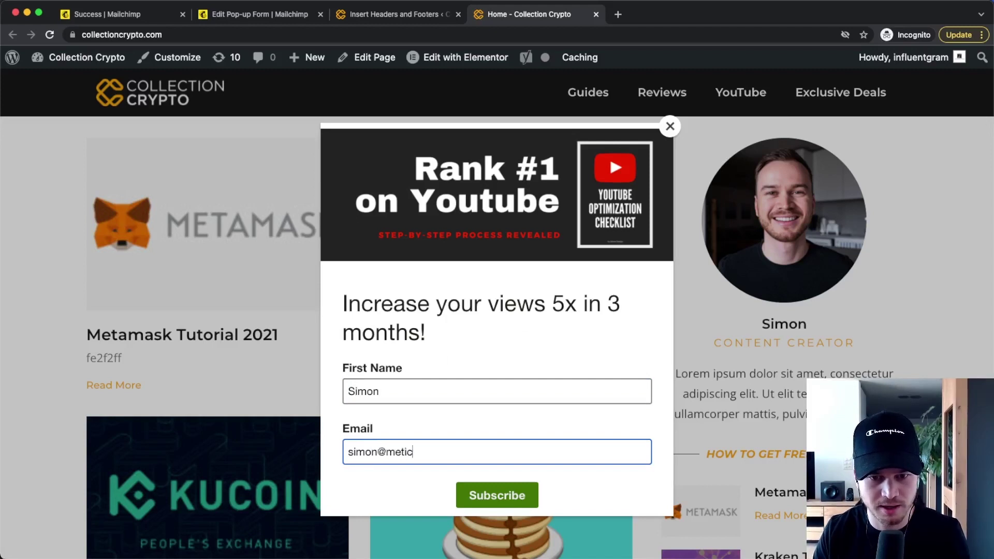
pyautogui.click(507, 501)
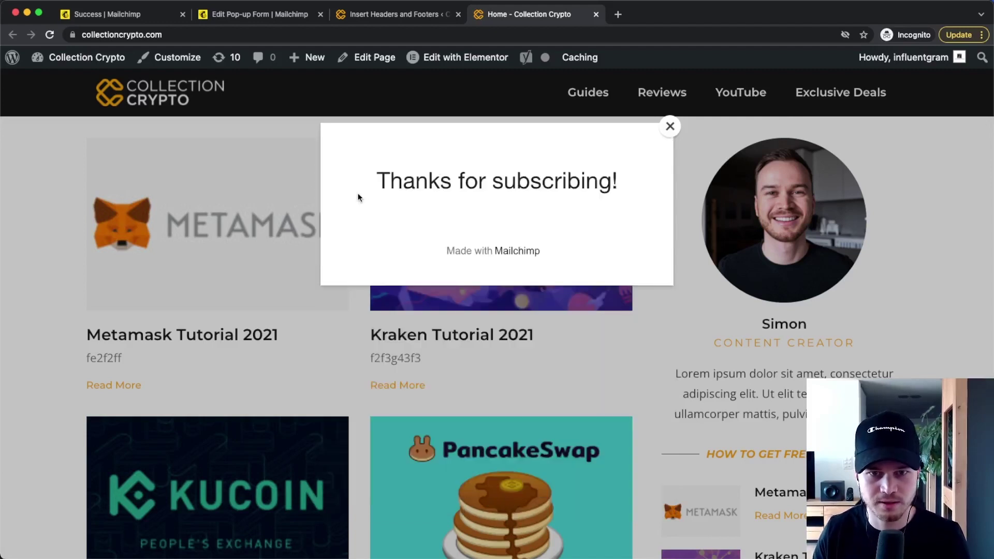
pyautogui.click(669, 126)
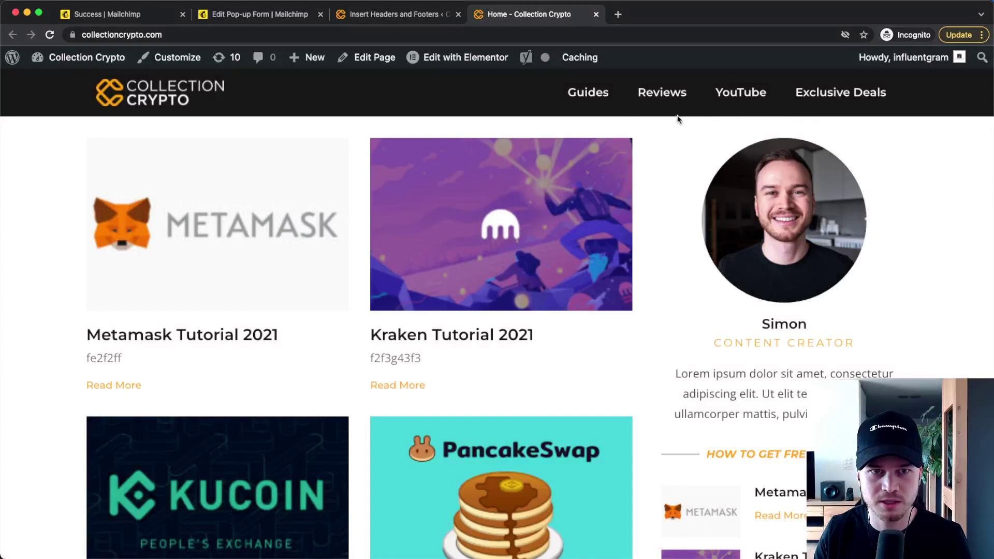
pyautogui.click(144, 10)
pyautogui.click(236, 13)
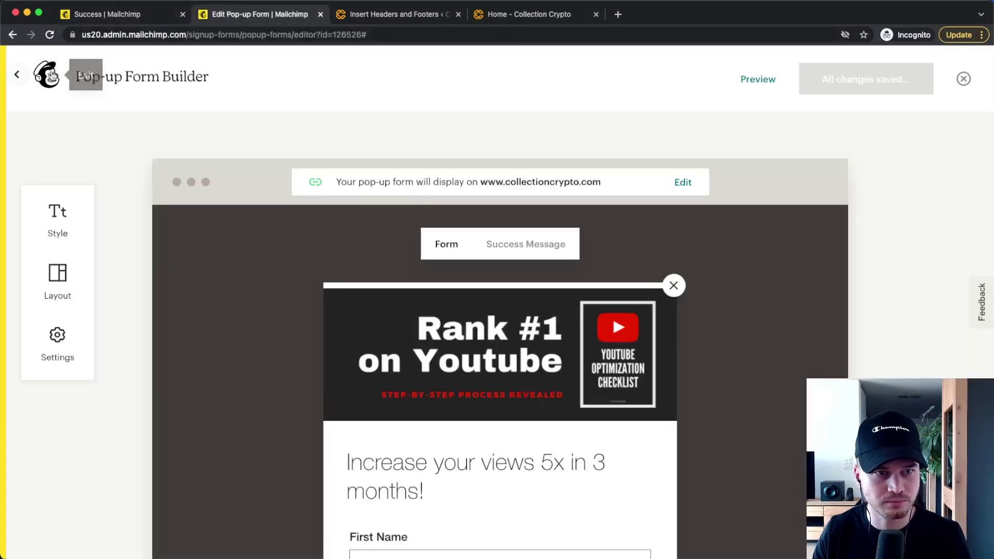
# Step: Open All contacts for the Metics Media Guide audience, now listing 2 subscribers
pyautogui.click(963, 78)
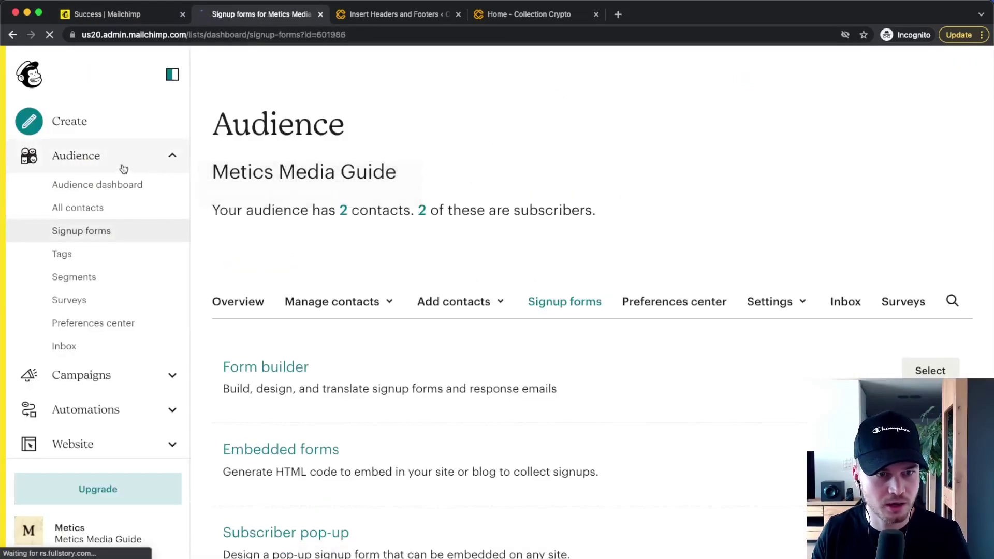
pyautogui.click(88, 208)
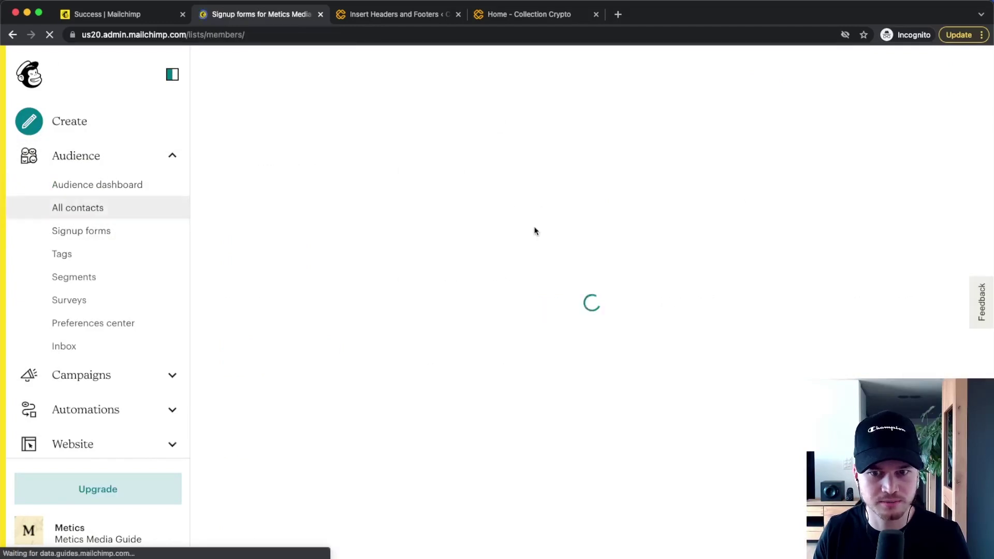
pyautogui.scroll(-1, 518, 227)
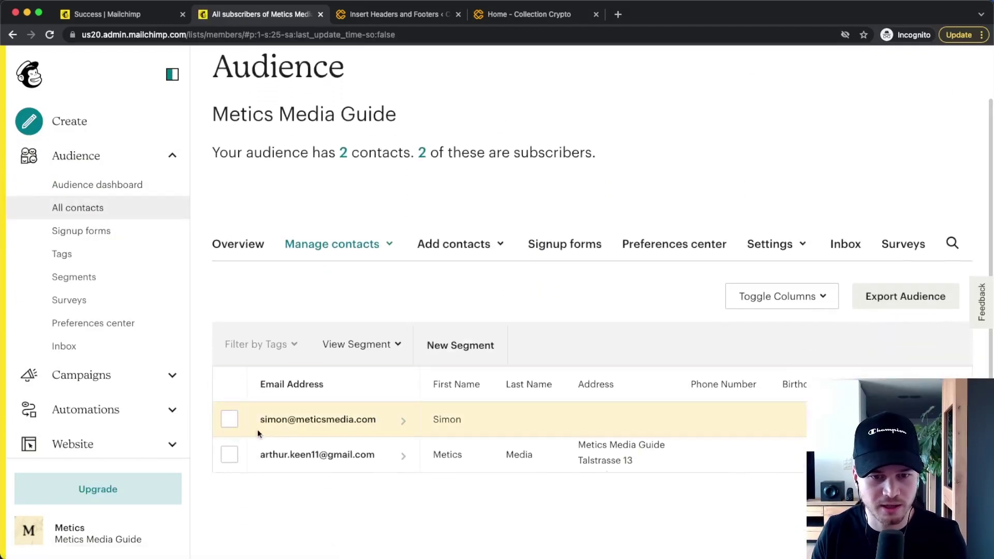
pyautogui.scroll(5, 294, 430)
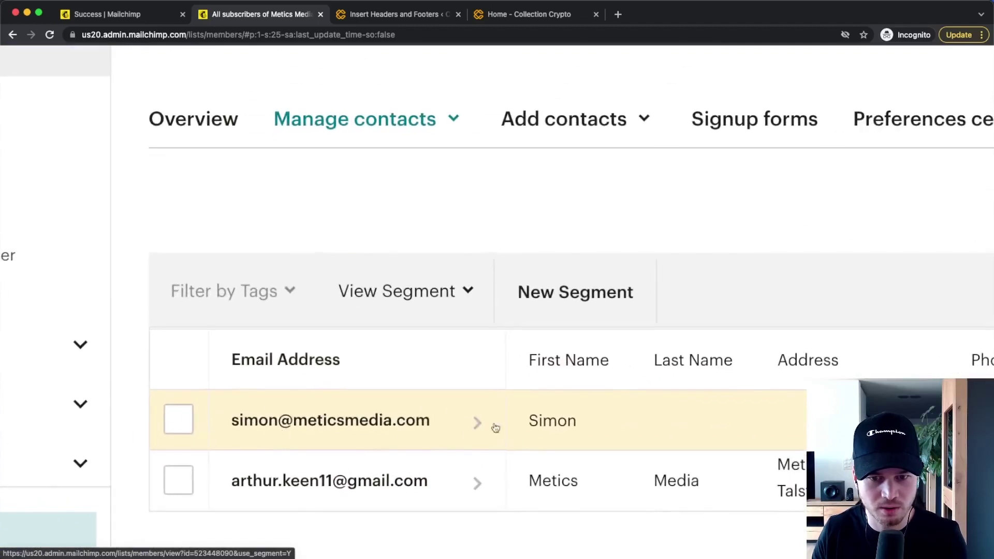
pyautogui.scroll(-5, 392, 426)
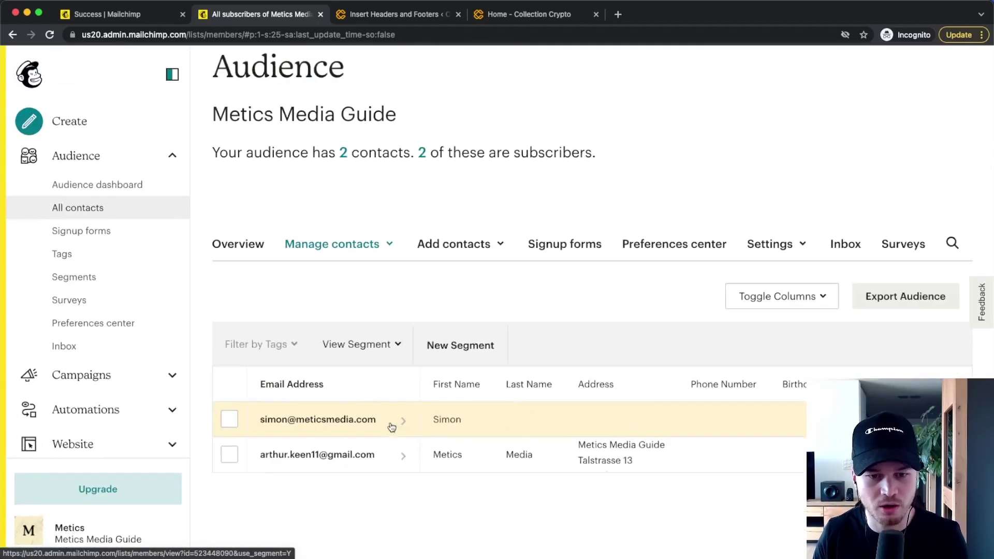
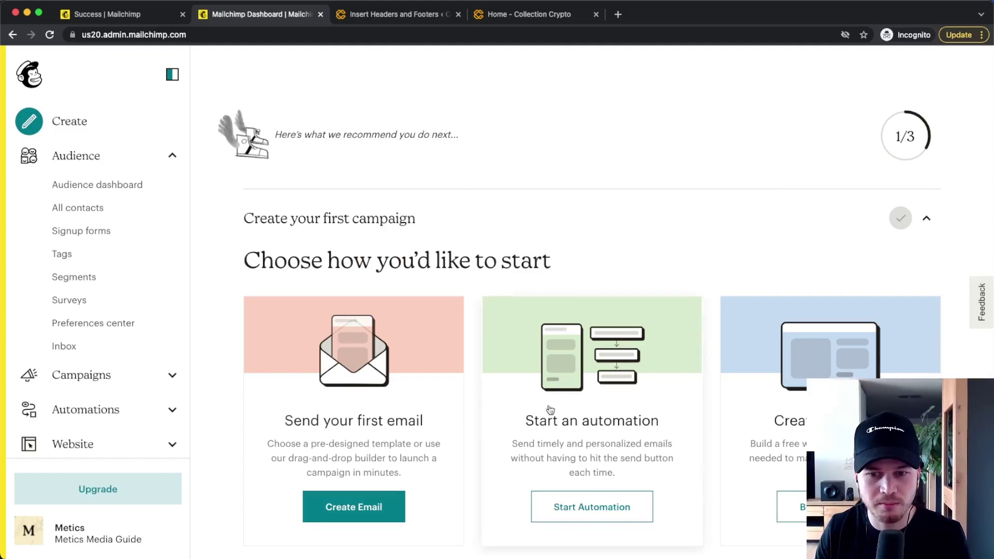
# Step: In the audience name and defaults settings, enable 'Send a final welcome email' and save
pyautogui.scroll(-3, 570, 440)
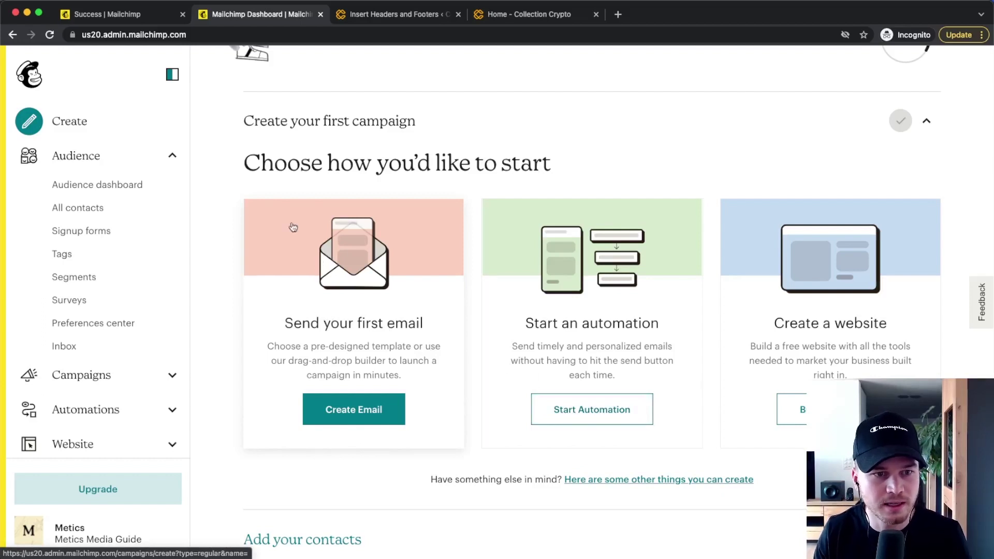
pyautogui.click(83, 320)
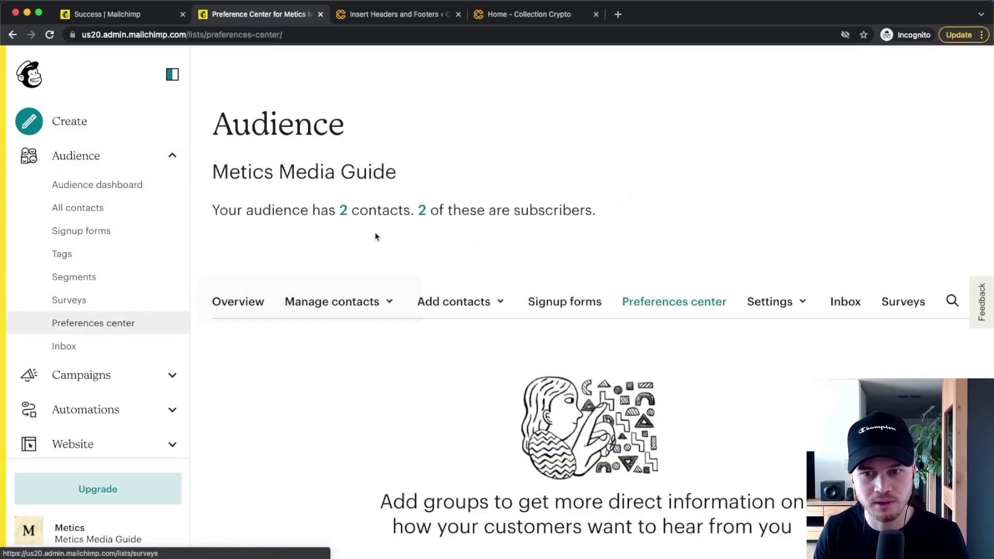
pyautogui.click(765, 311)
pyautogui.click(764, 303)
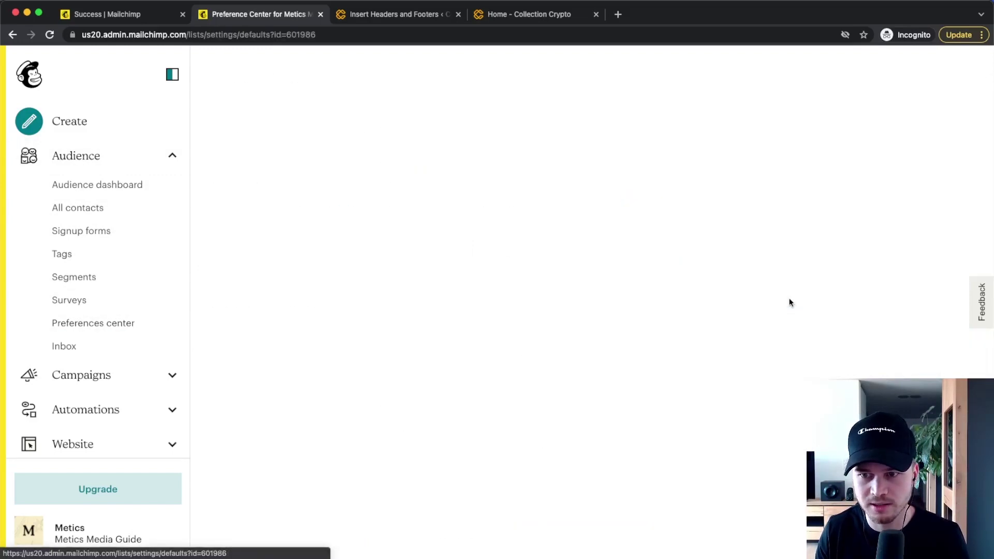
pyautogui.scroll(-7, 735, 309)
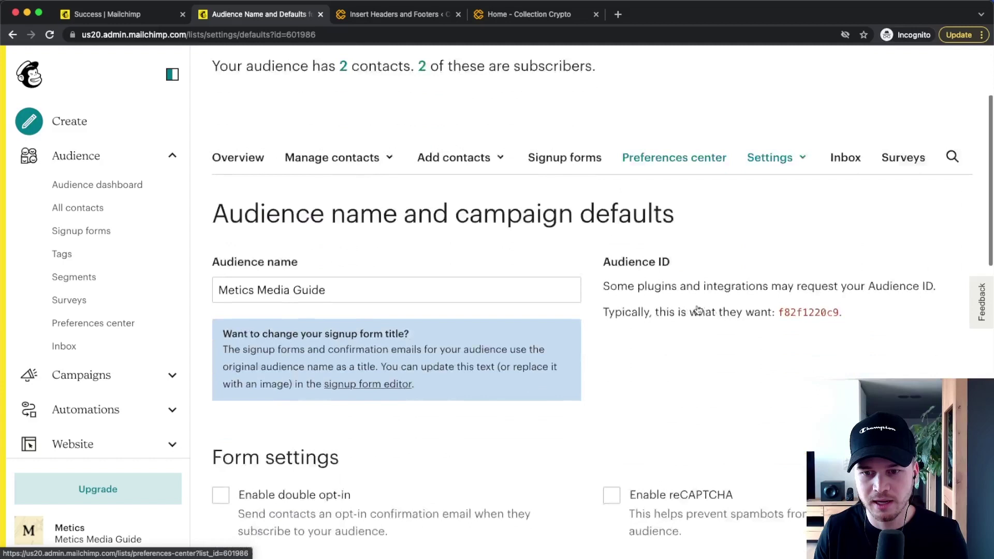
pyautogui.scroll(-3, 702, 308)
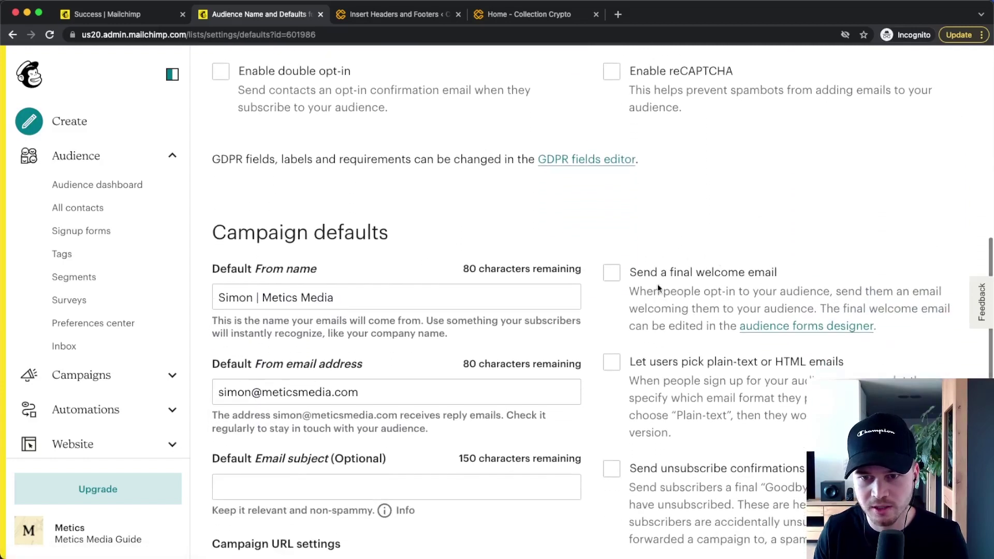
pyautogui.scroll(3, 657, 283)
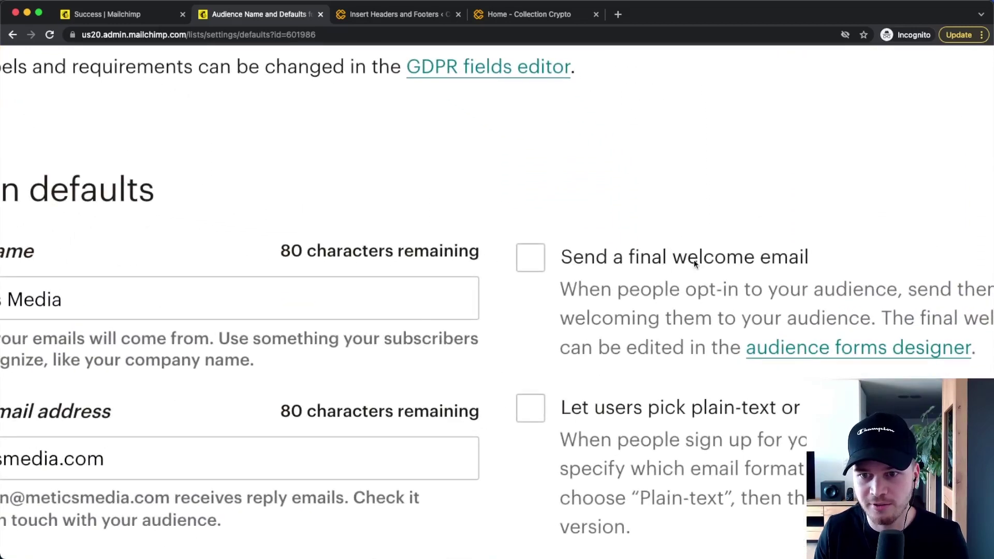
pyautogui.scroll(-3, 750, 262)
pyautogui.click(612, 273)
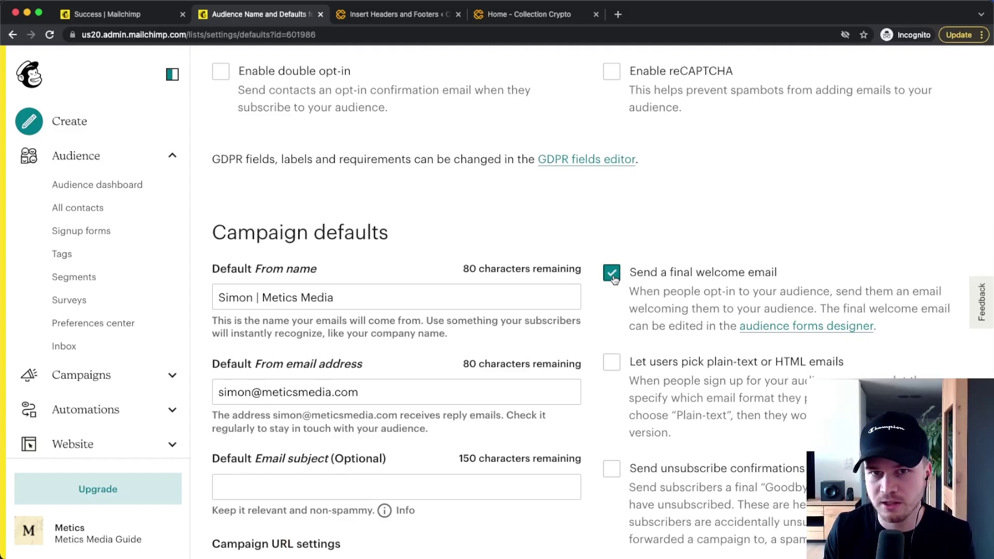
pyautogui.scroll(-10, 582, 288)
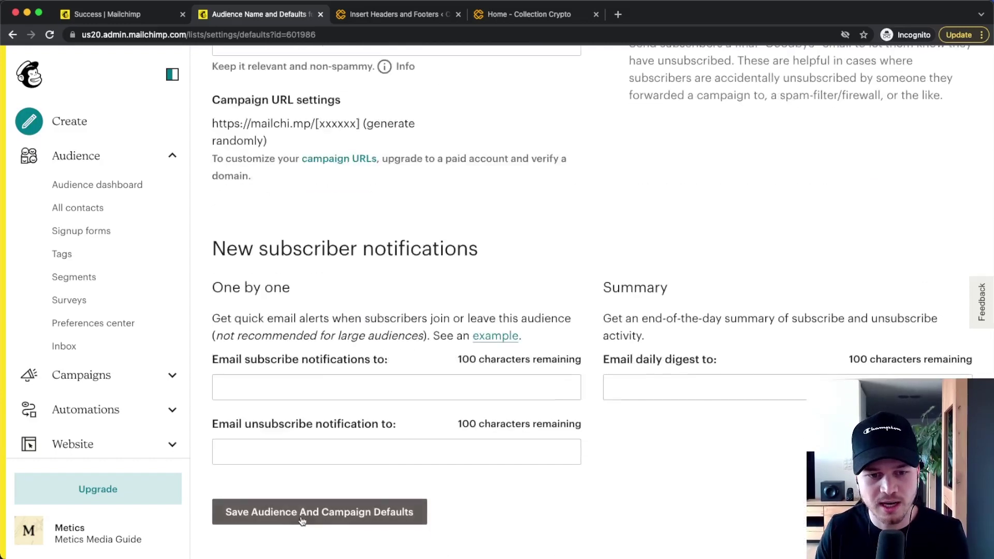
pyautogui.click(282, 516)
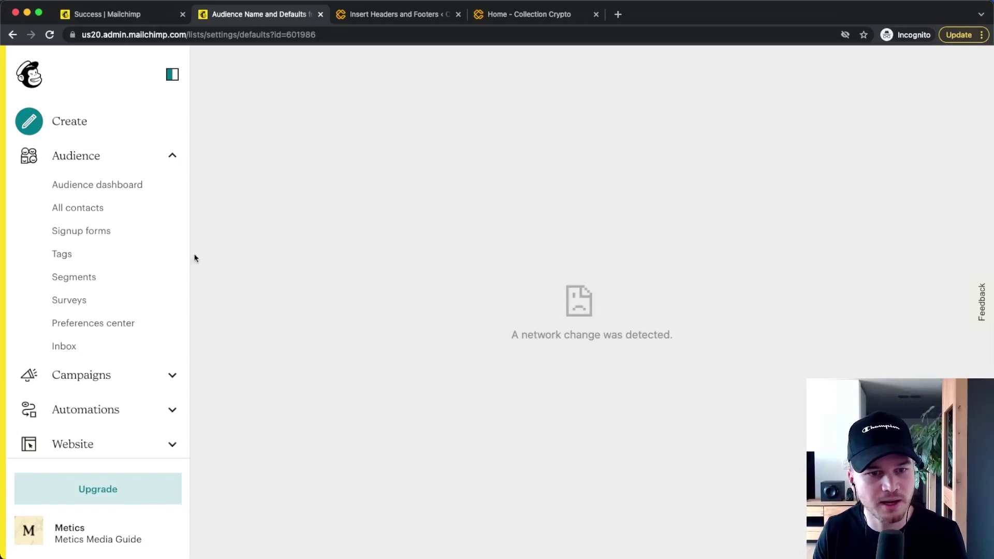
# Step: Load the 'Final welcome email' in the signup Form builder and review its fields and confirmation preview
pyautogui.scroll(-3, 122, 272)
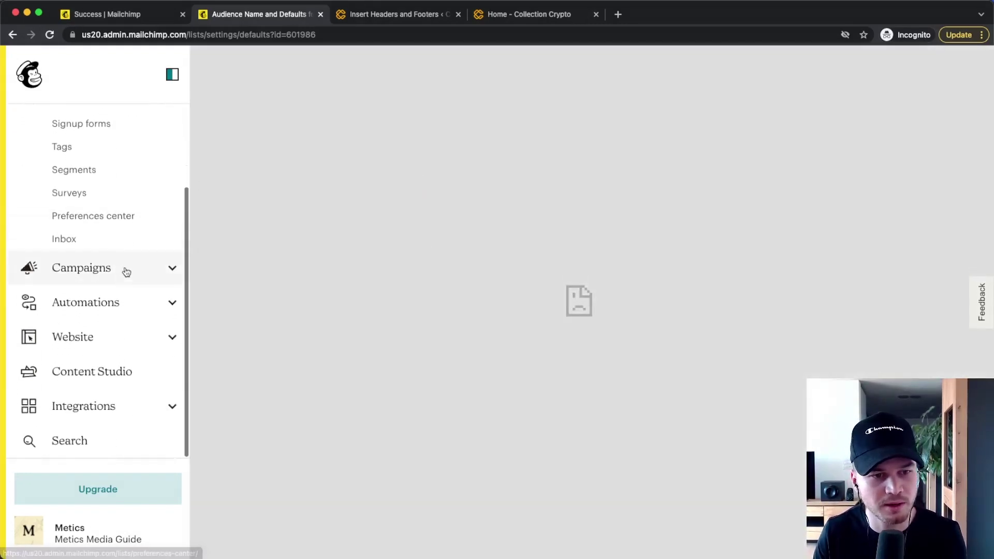
pyautogui.scroll(3, 156, 315)
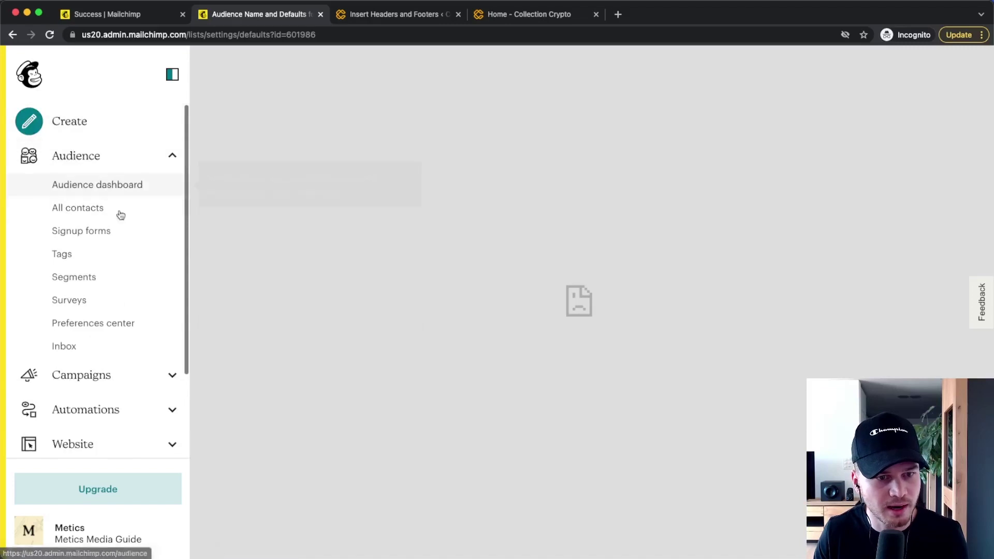
pyautogui.scroll(-2, 111, 363)
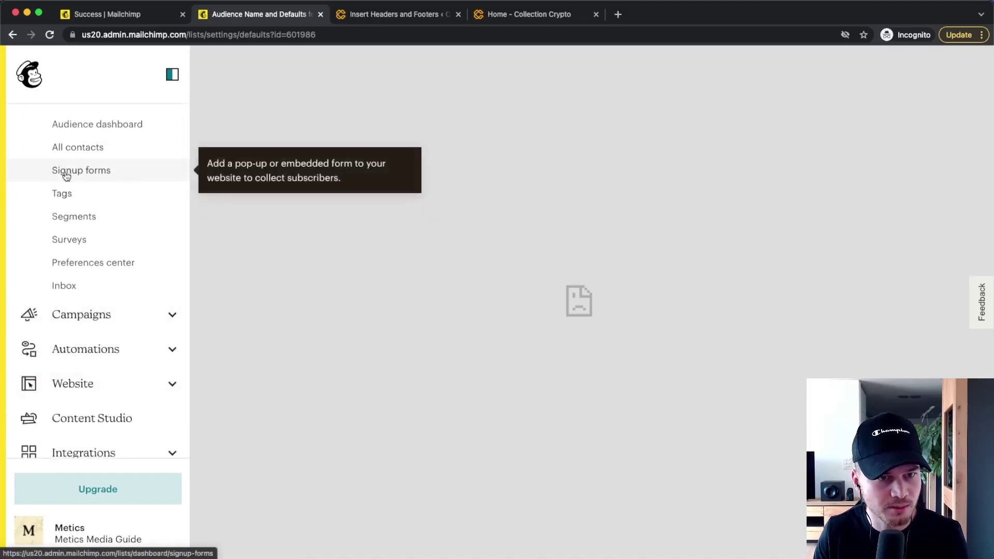
pyautogui.click(67, 176)
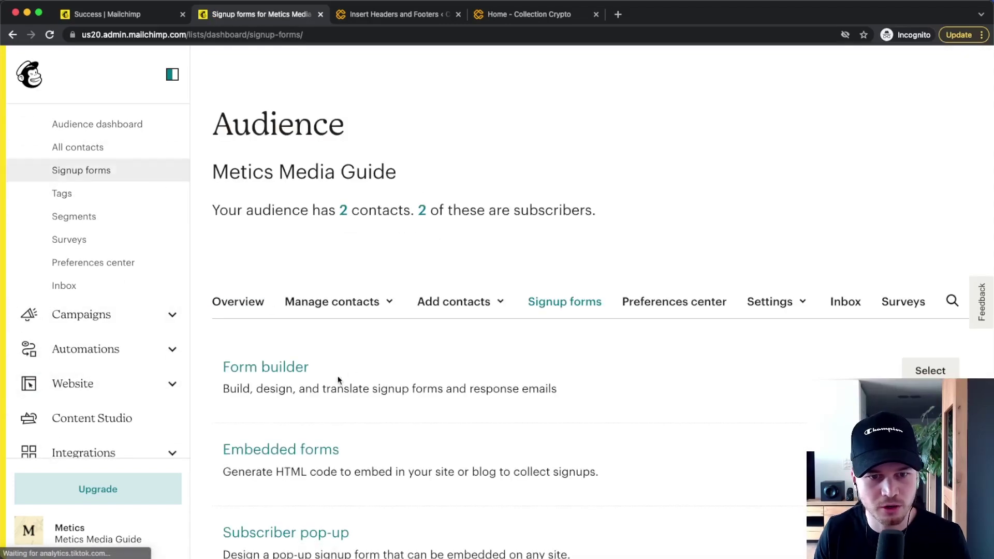
pyautogui.click(278, 367)
pyautogui.scroll(-2, 321, 331)
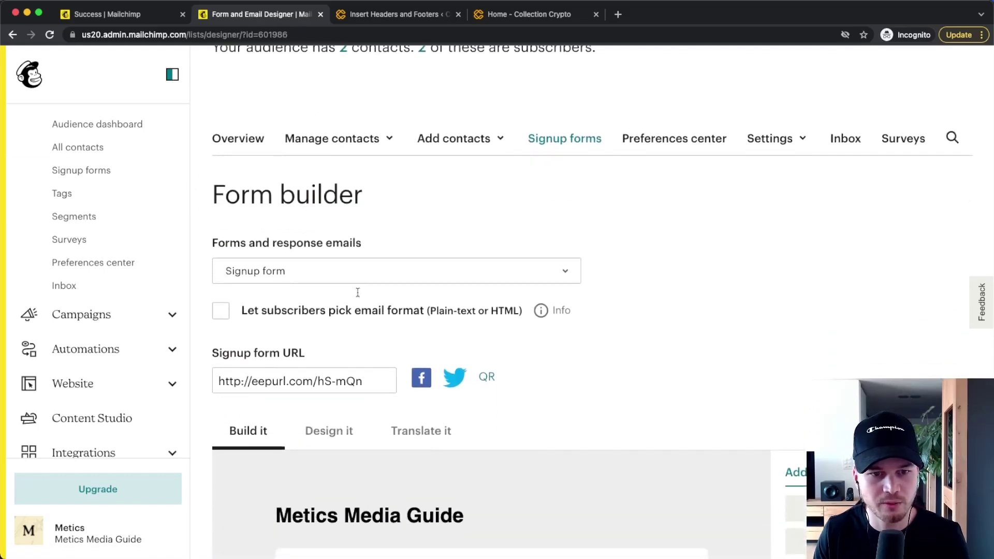
pyautogui.click(297, 271)
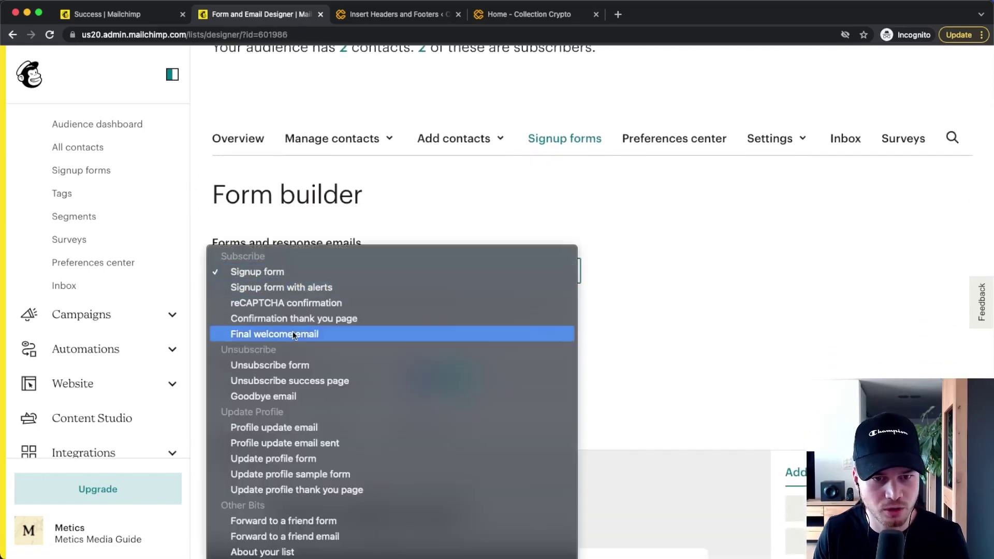
pyautogui.click(293, 333)
pyautogui.scroll(-3, 437, 316)
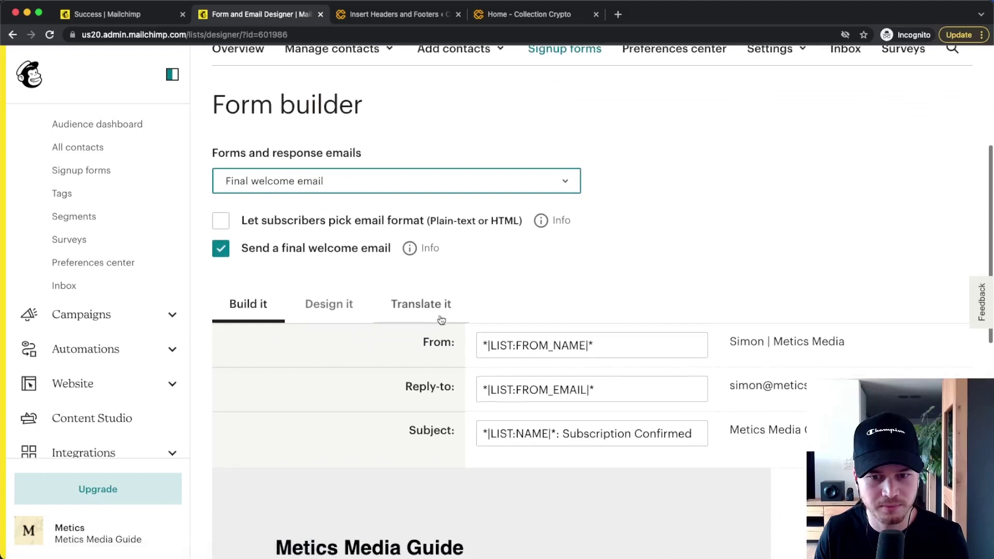
pyautogui.scroll(-7, 441, 320)
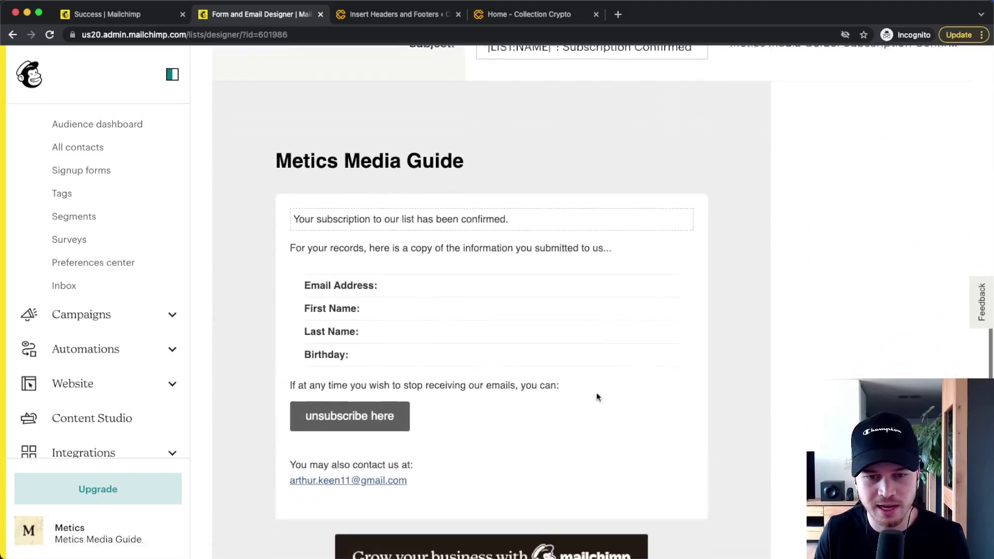
pyautogui.scroll(-2, 598, 397)
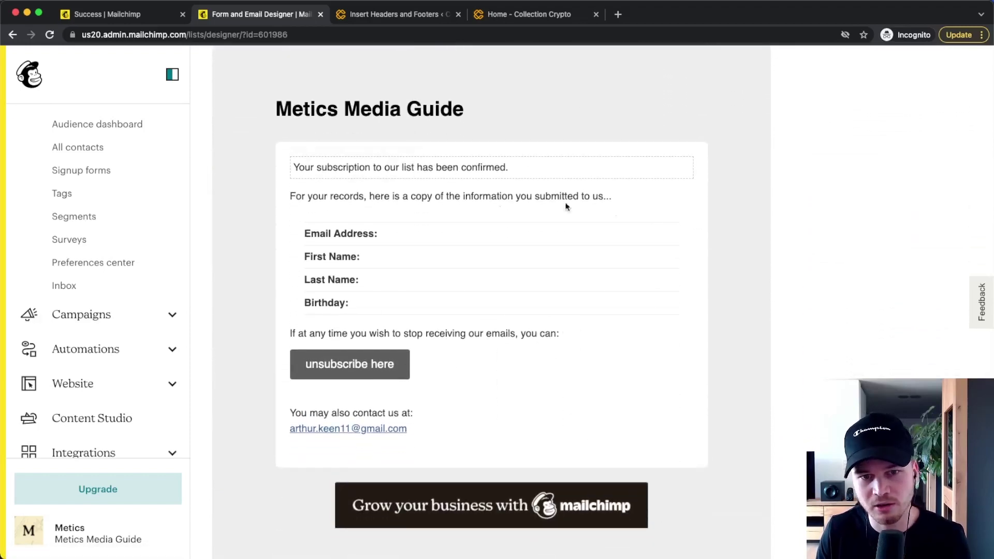
pyautogui.scroll(1, 459, 214)
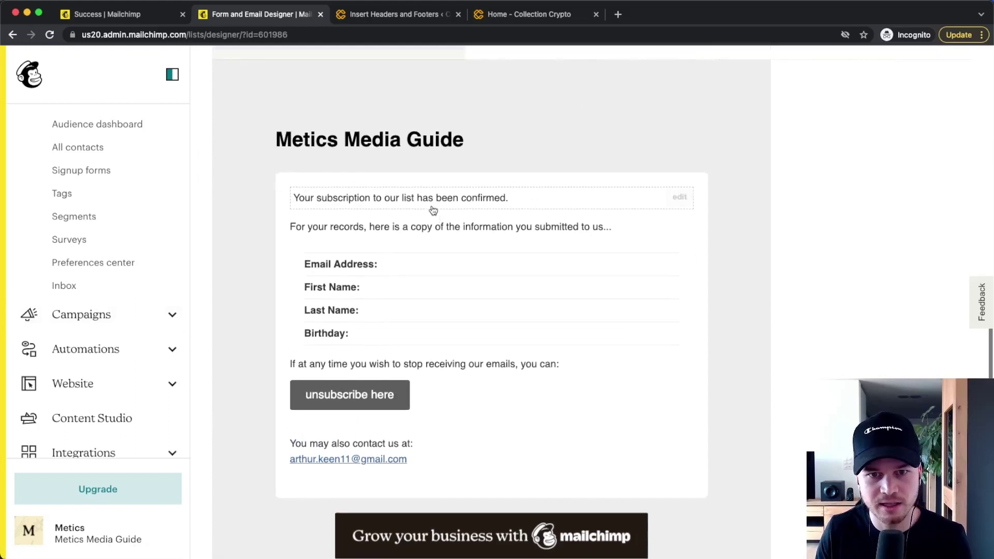
# Step: Select 'been confirmed.' in the confirmation text and try the link tool without adding a link
pyautogui.click(406, 197)
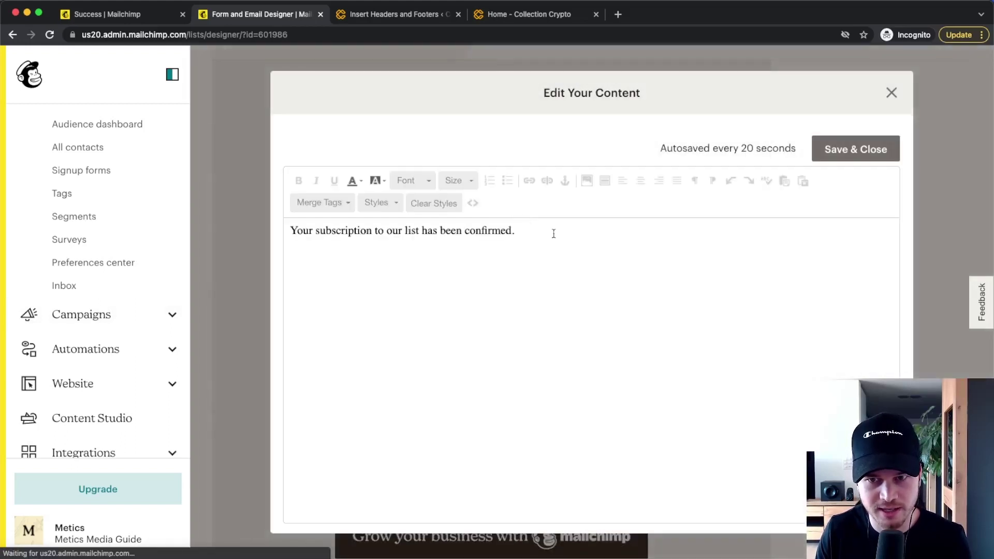
pyautogui.moveTo(583, 234); pyautogui.dragTo(261, 233)
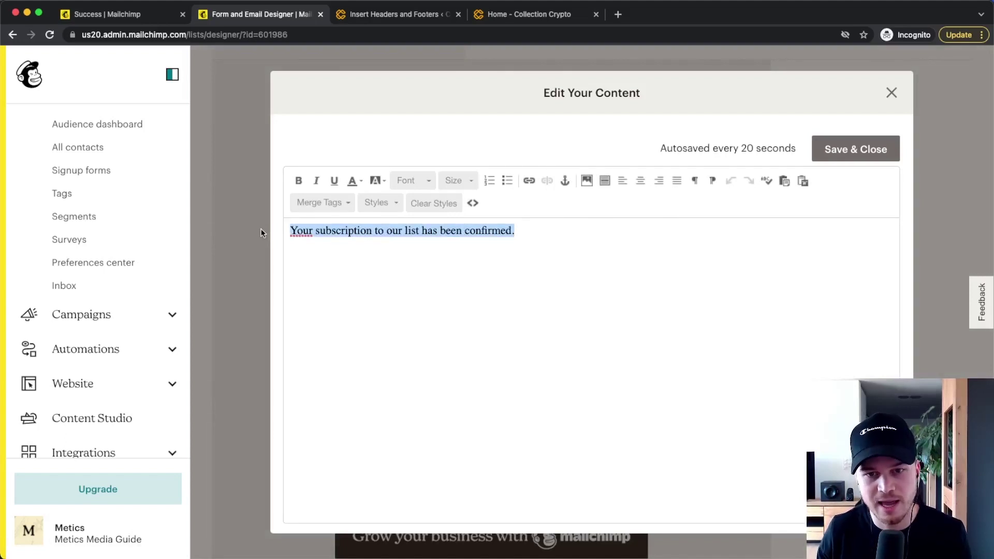
pyautogui.click(599, 279)
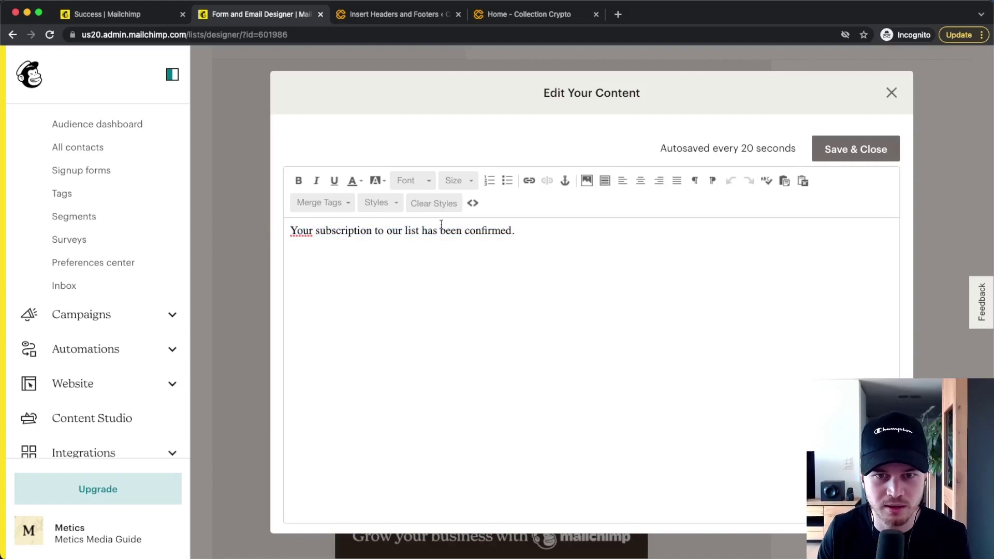
pyautogui.moveTo(432, 231); pyautogui.dragTo(516, 232)
pyautogui.click(529, 181)
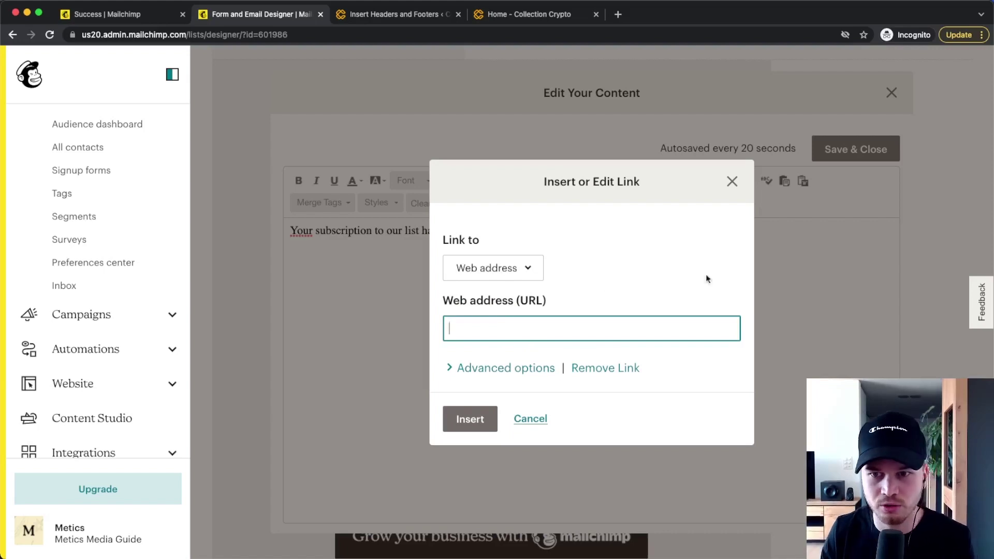
pyautogui.click(726, 181)
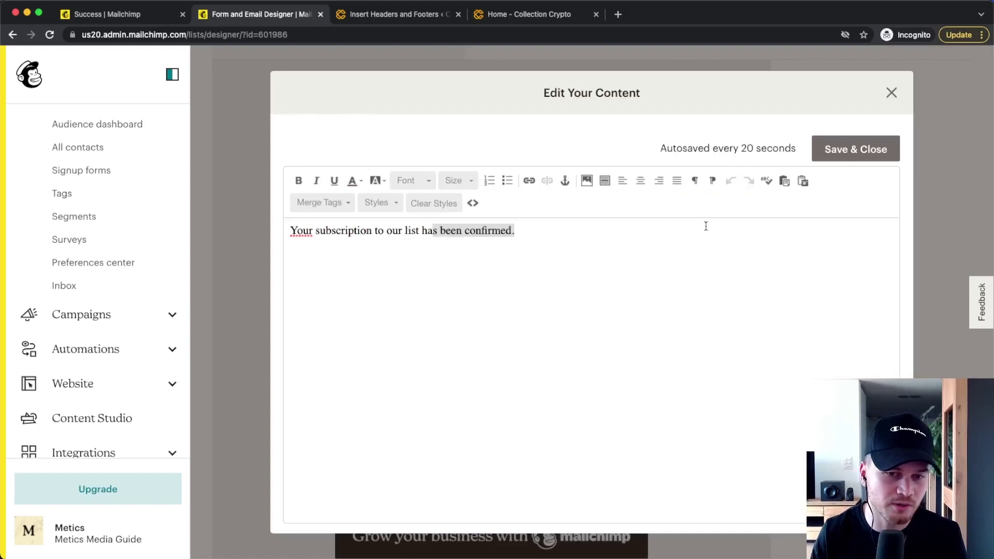
# Step: Close the content editor without changes and return to the dashboard
pyautogui.click(888, 95)
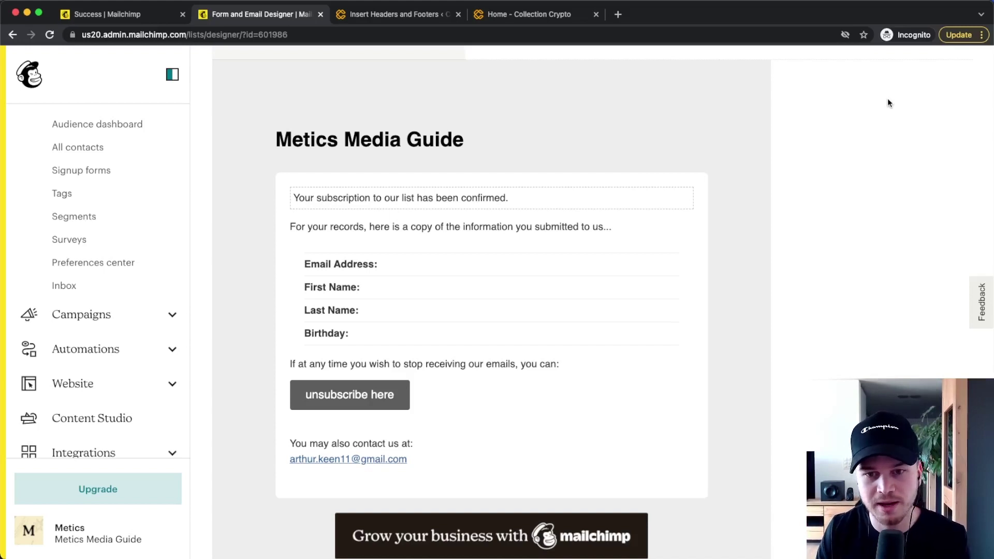
pyautogui.scroll(5, 830, 281)
pyautogui.scroll(5, 620, 339)
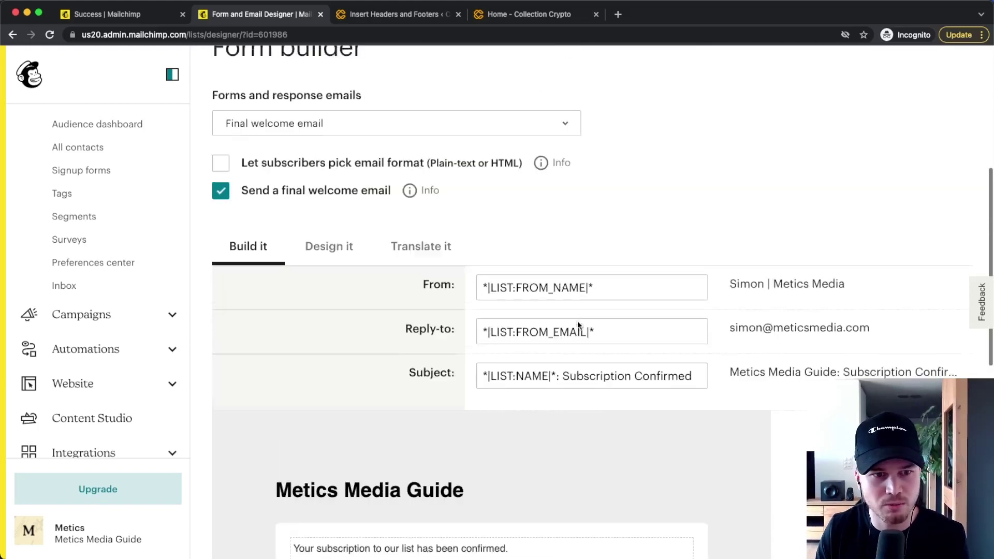
pyautogui.scroll(2, 481, 257)
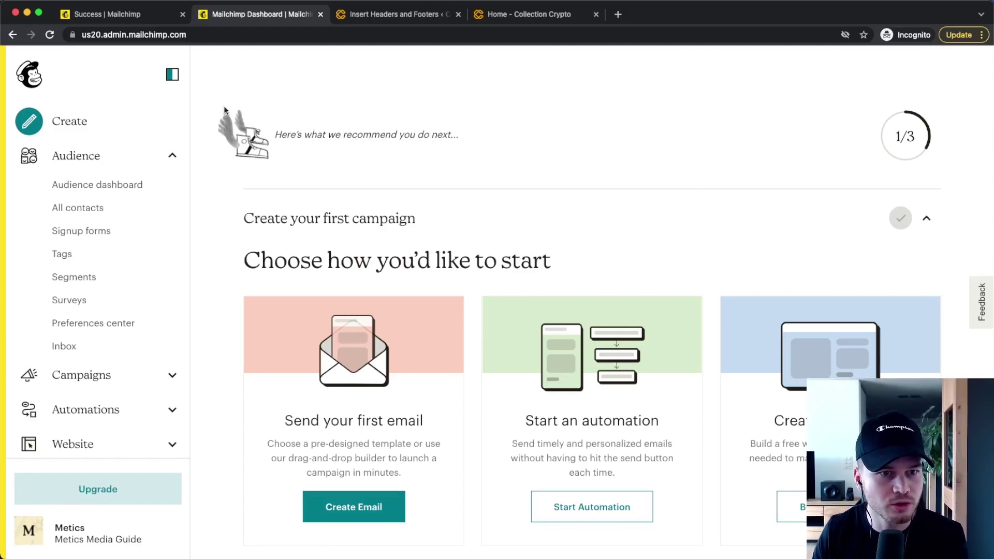
# Step: Create a regular email campaign named '5 tips for email marketing'
pyautogui.click(46, 120)
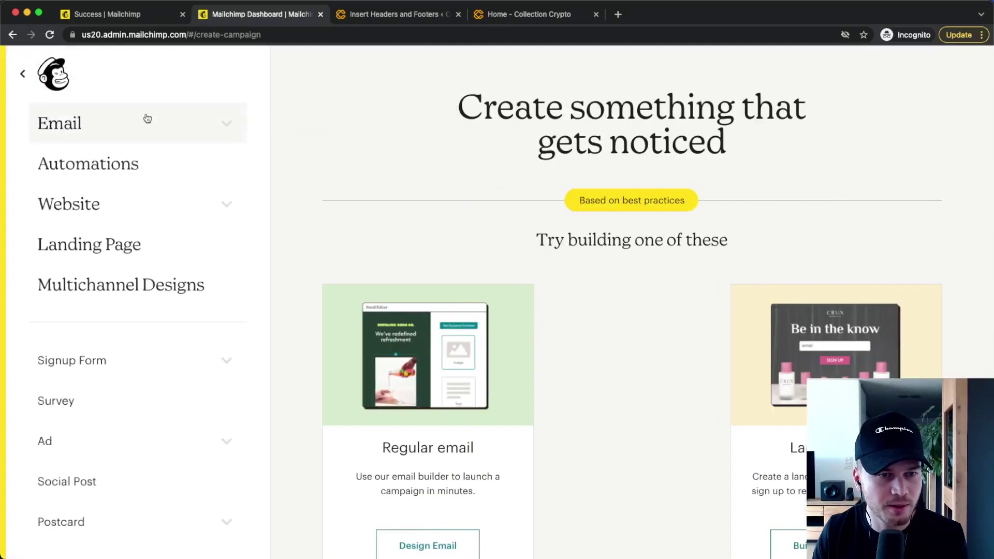
pyautogui.click(221, 121)
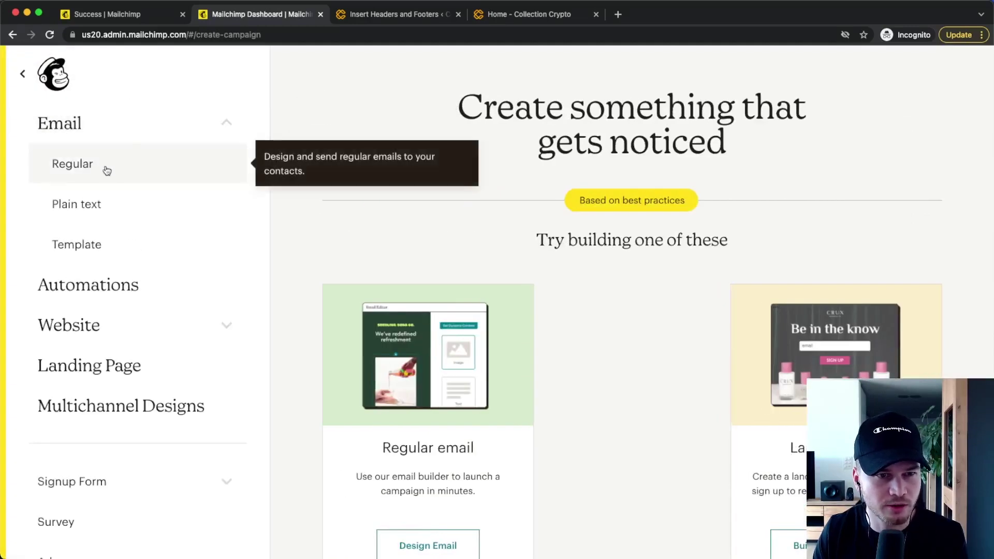
pyautogui.click(104, 166)
pyautogui.click(530, 348)
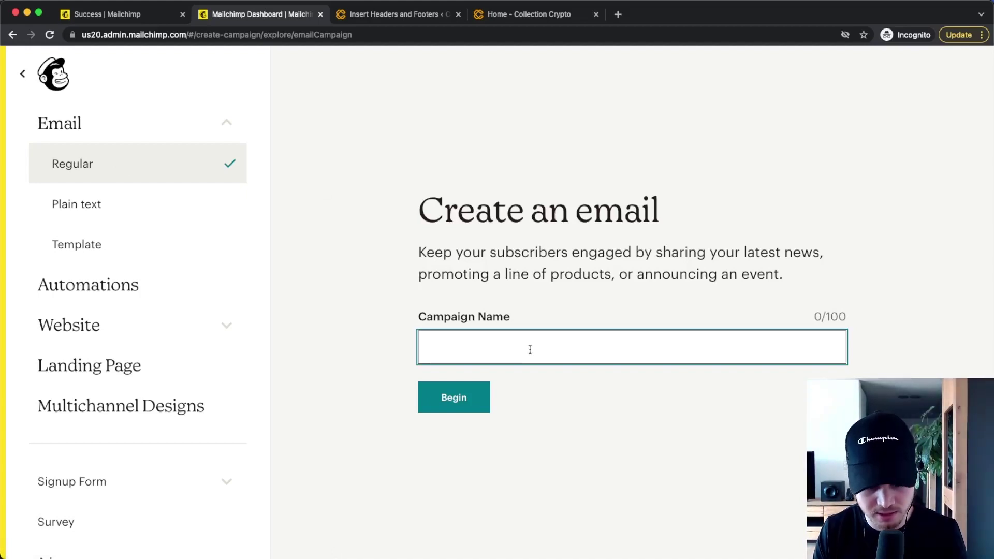
pyautogui.write('% tip')
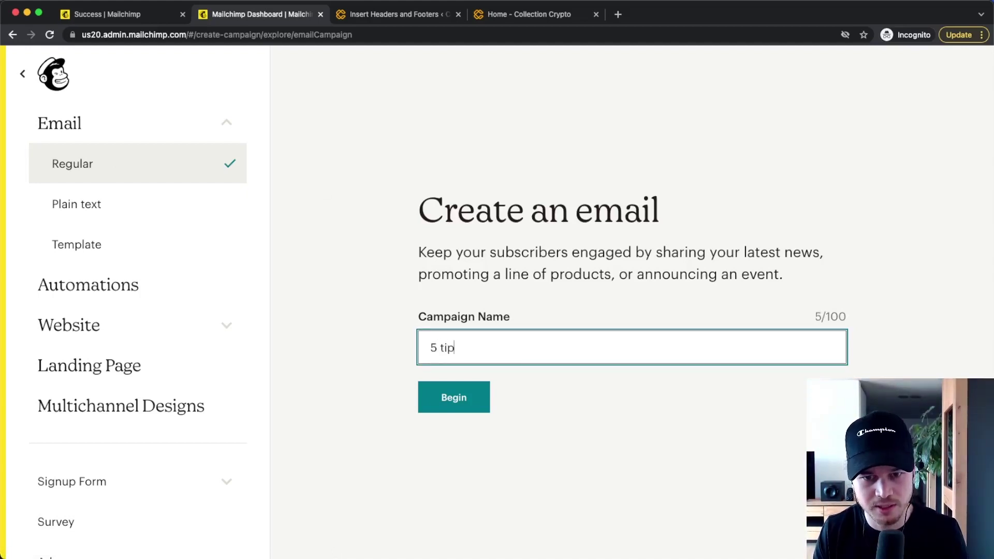
pyautogui.write('s for email marketing')
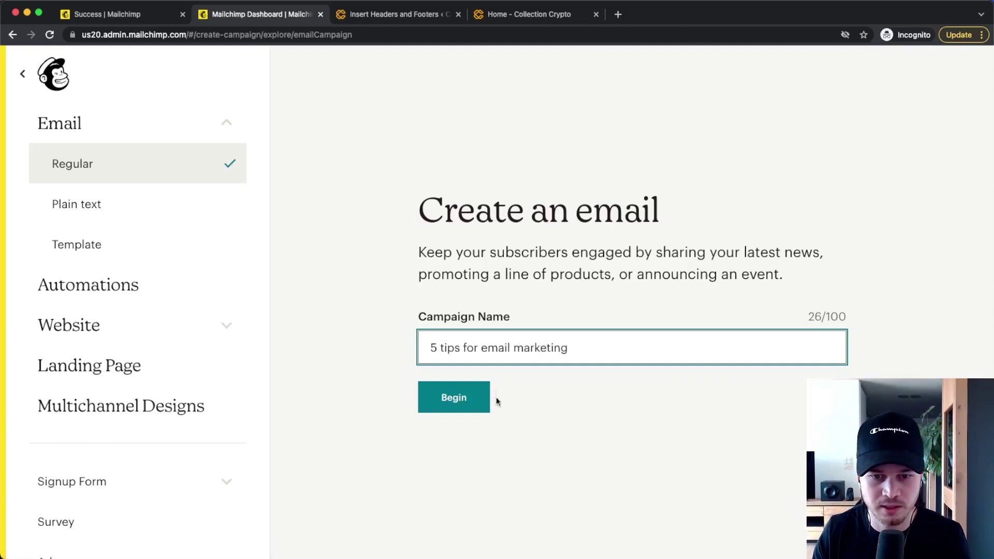
pyautogui.click(468, 409)
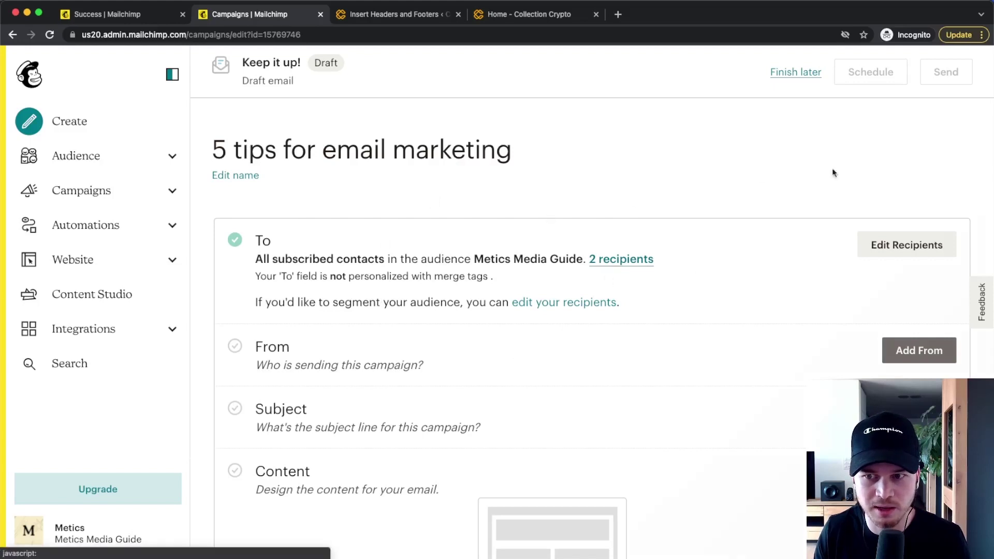
# Step: Add and save the campaign's sender name and email address
pyautogui.scroll(-2, 732, 234)
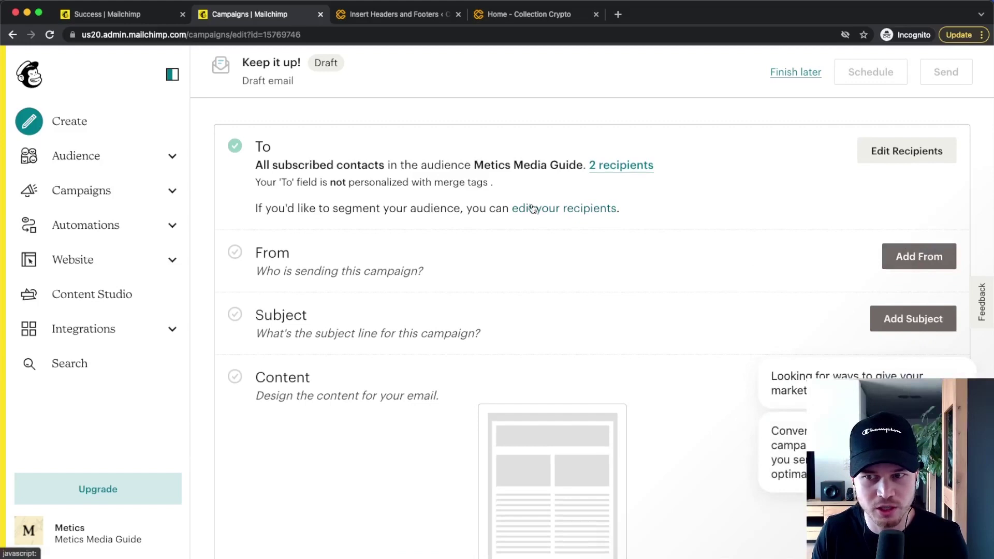
pyautogui.click(937, 263)
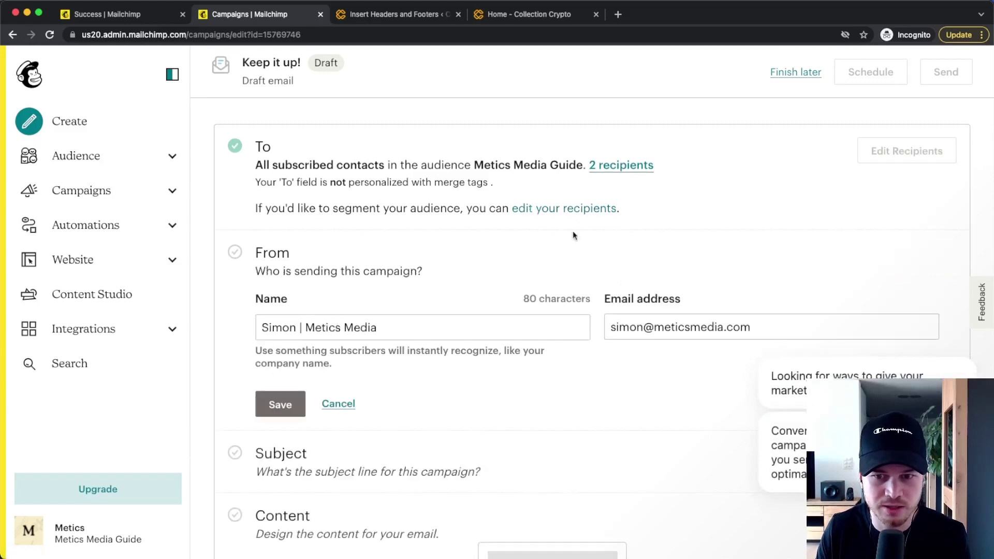
pyautogui.click(263, 410)
# Step: Set subject 'These 5 hacks will 10x your email open rate!' and preview text 'Hack Nr. 1 is...'
pyautogui.scroll(-2, 466, 290)
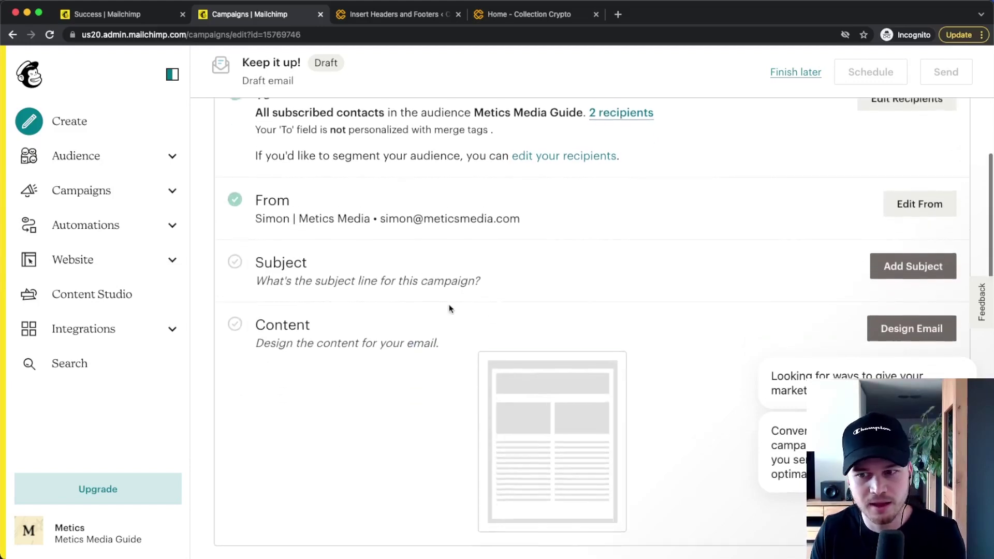
pyautogui.click(888, 265)
pyautogui.click(286, 352)
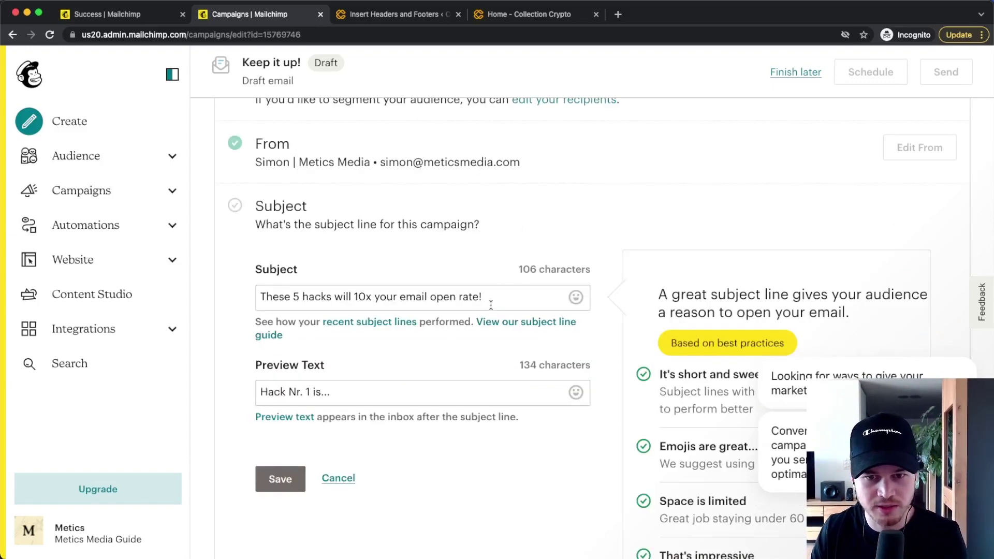
pyautogui.moveTo(490, 297); pyautogui.dragTo(273, 297)
pyautogui.moveTo(327, 393); pyautogui.dragTo(231, 389)
pyautogui.scroll(-1, 231, 387)
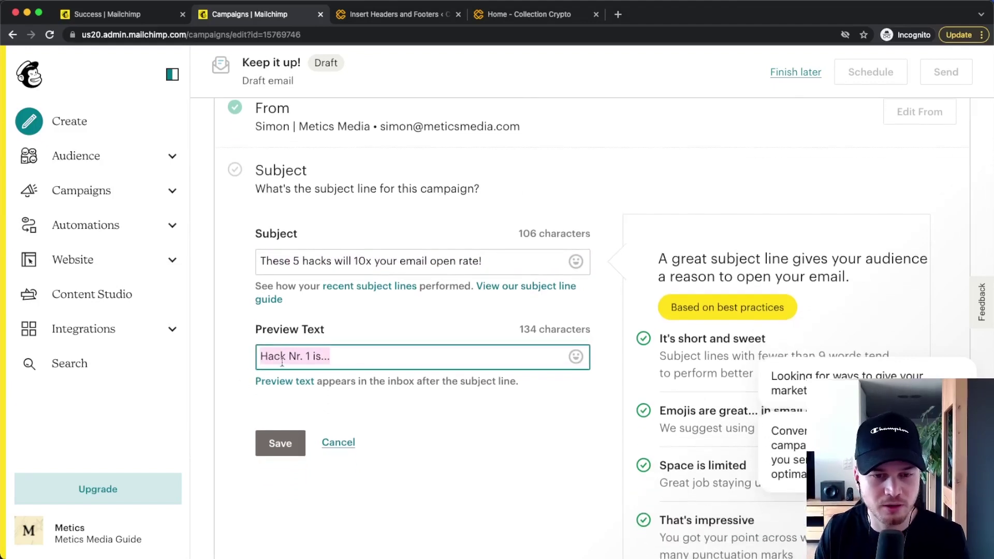
pyautogui.click(290, 439)
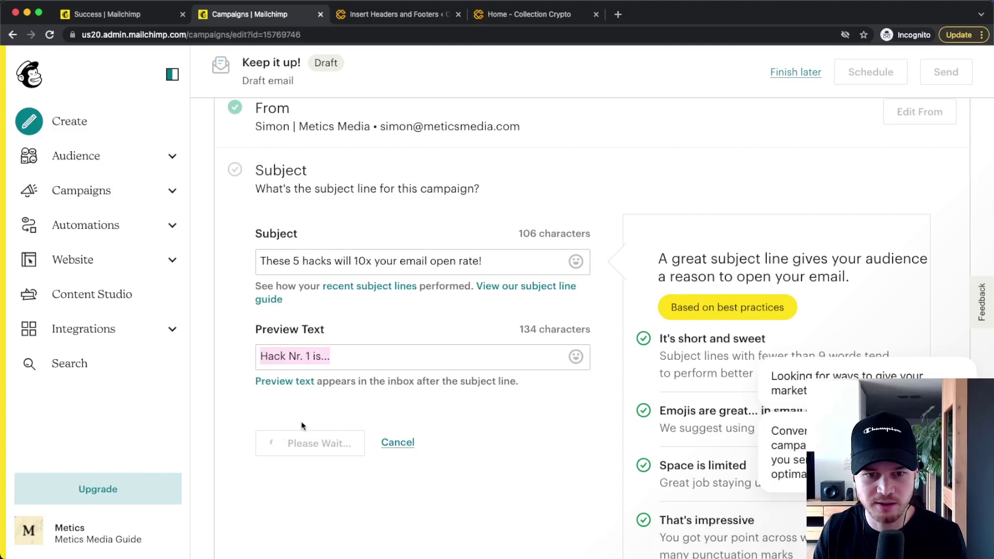
pyautogui.scroll(-2, 672, 278)
pyautogui.click(894, 225)
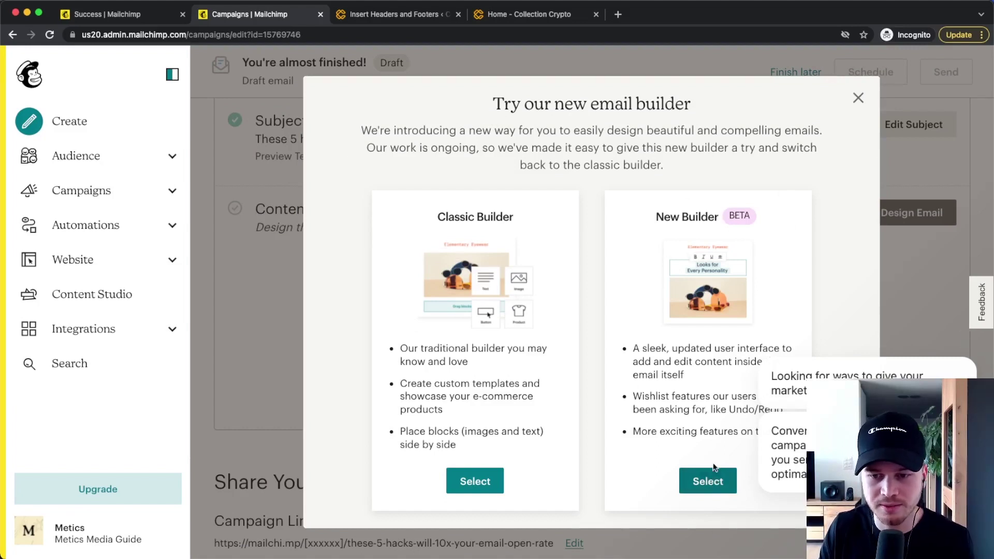
# Step: Choose the new email builder, browsing the prebuilt templates without applying one
pyautogui.click(711, 482)
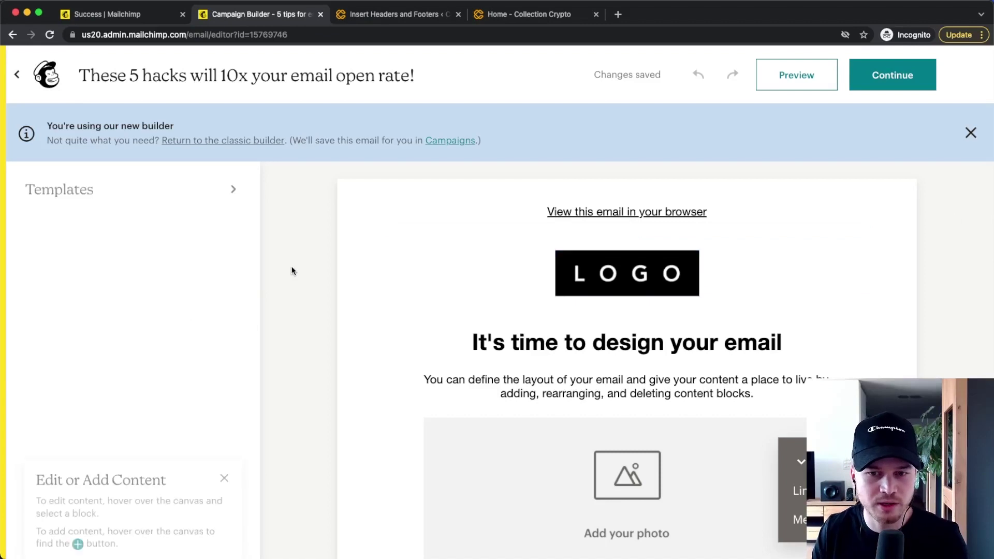
pyautogui.scroll(-1, 290, 271)
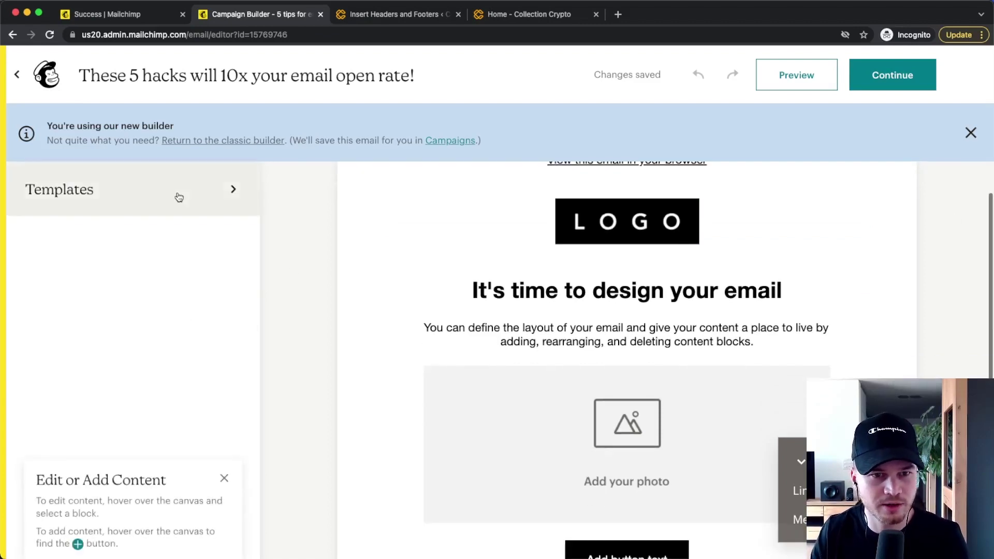
pyautogui.click(155, 196)
pyautogui.scroll(-7, 142, 277)
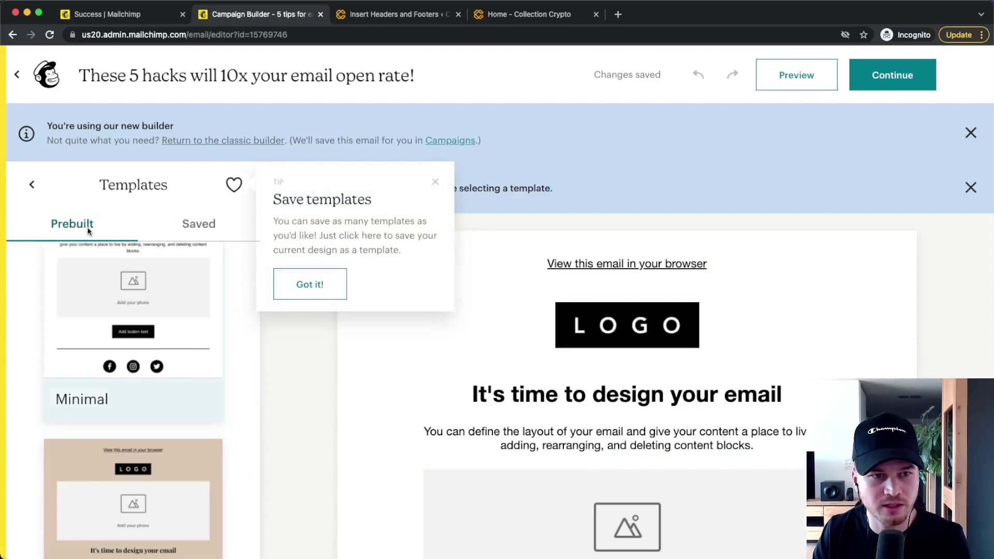
pyautogui.click(32, 184)
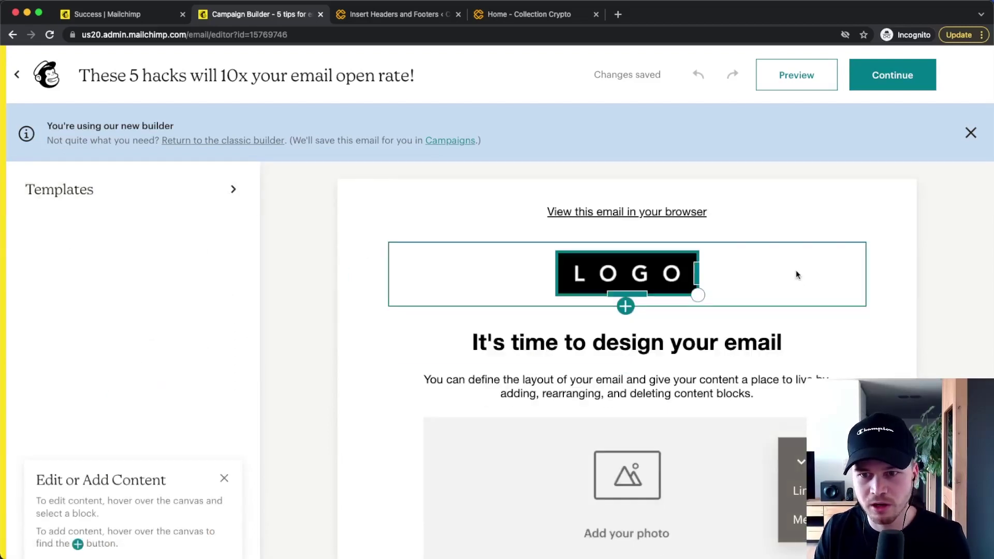
# Step: Delete the logo block at the top of the email
pyautogui.click(796, 269)
pyautogui.scroll(-4, 745, 331)
pyautogui.scroll(4, 713, 368)
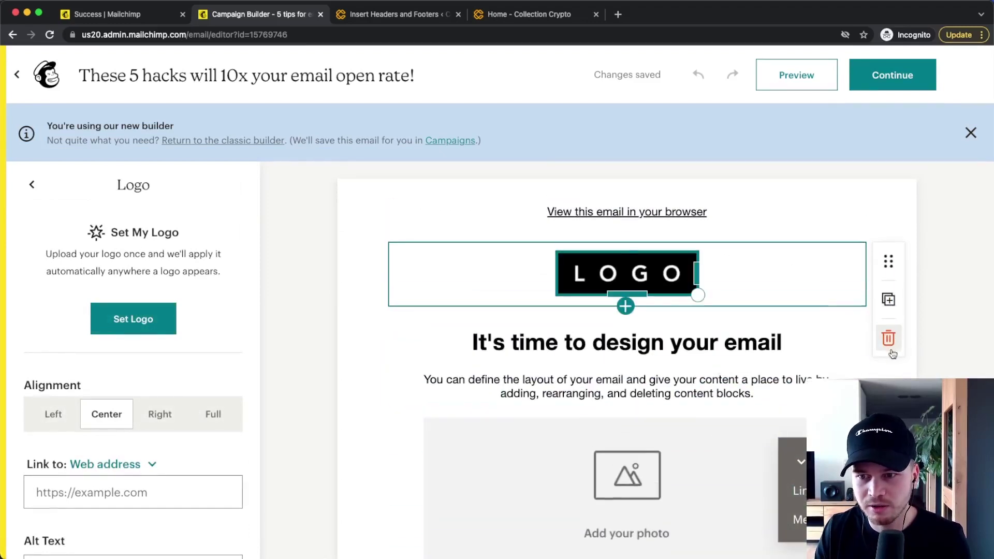
pyautogui.click(888, 339)
# Step: Replace the email's heading text with 'Hello'
pyautogui.click(844, 282)
pyautogui.moveTo(887, 273); pyautogui.dragTo(887, 268)
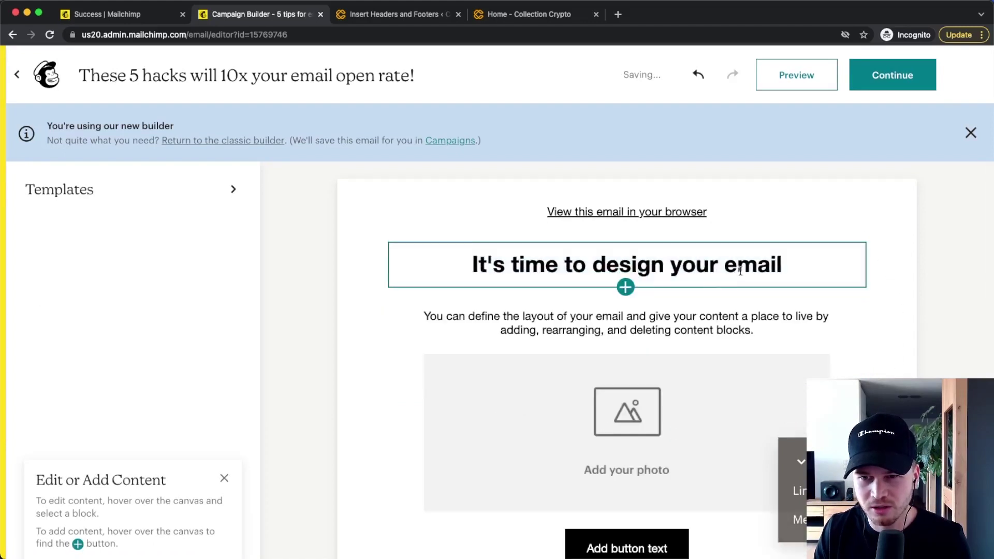
pyautogui.moveTo(797, 265); pyautogui.dragTo(475, 267)
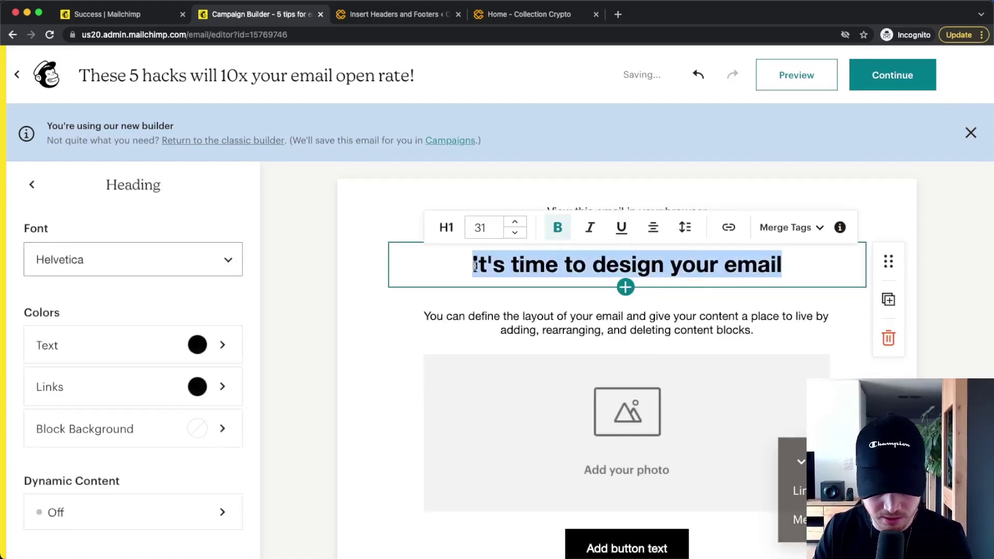
pyautogui.write('Hello')
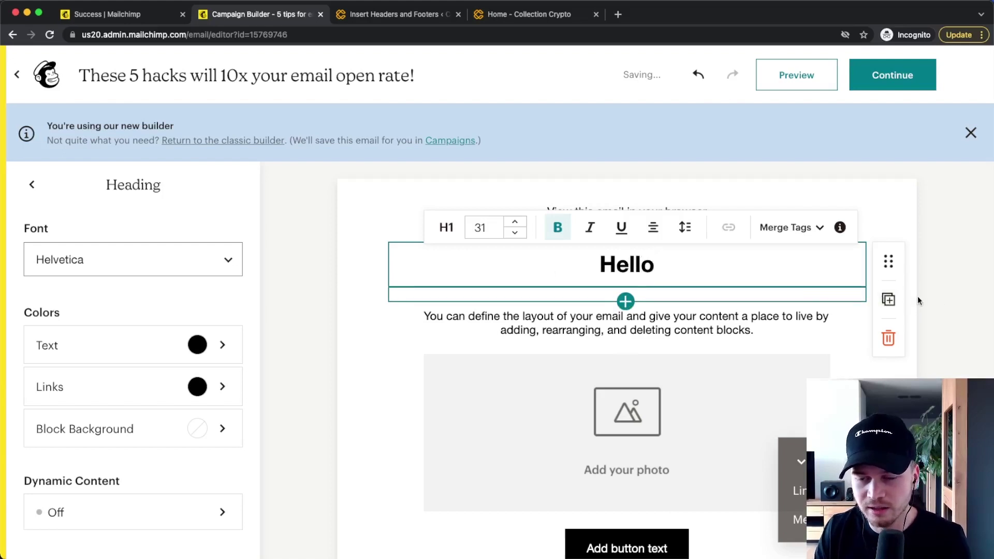
pyautogui.click(890, 357)
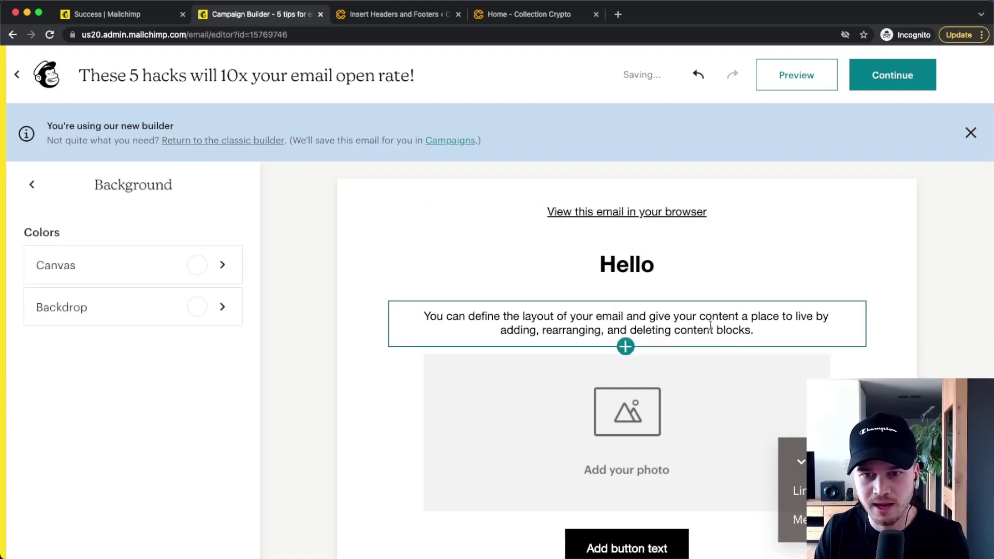
# Step: Change the 'Add button text' button colour from black to dark red (A00000)
pyautogui.scroll(-5, 711, 325)
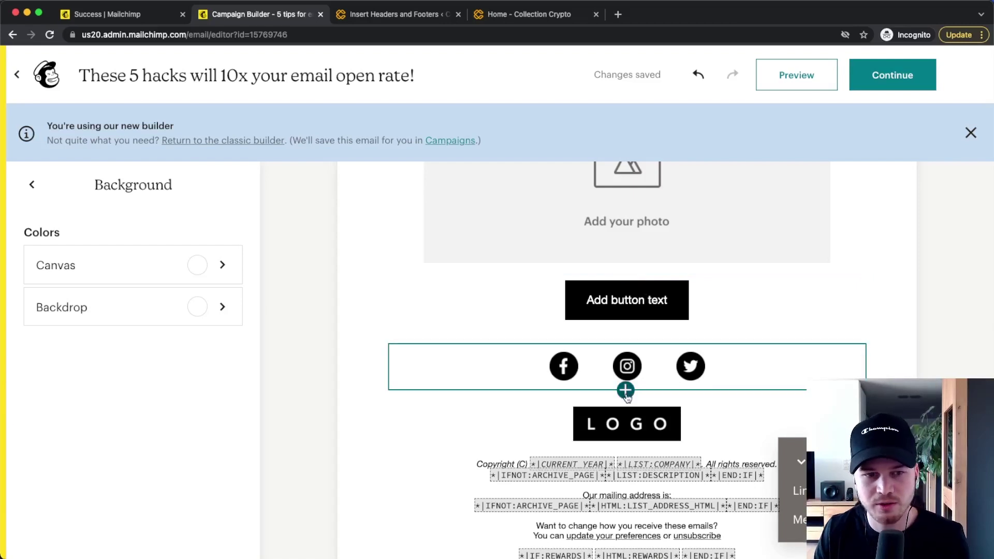
pyautogui.scroll(3, 773, 331)
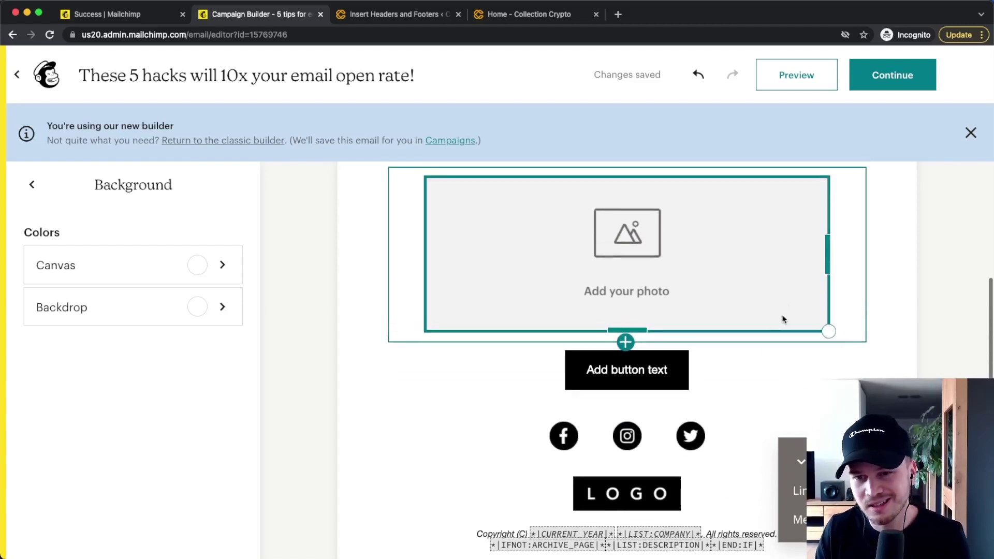
pyautogui.scroll(1, 781, 315)
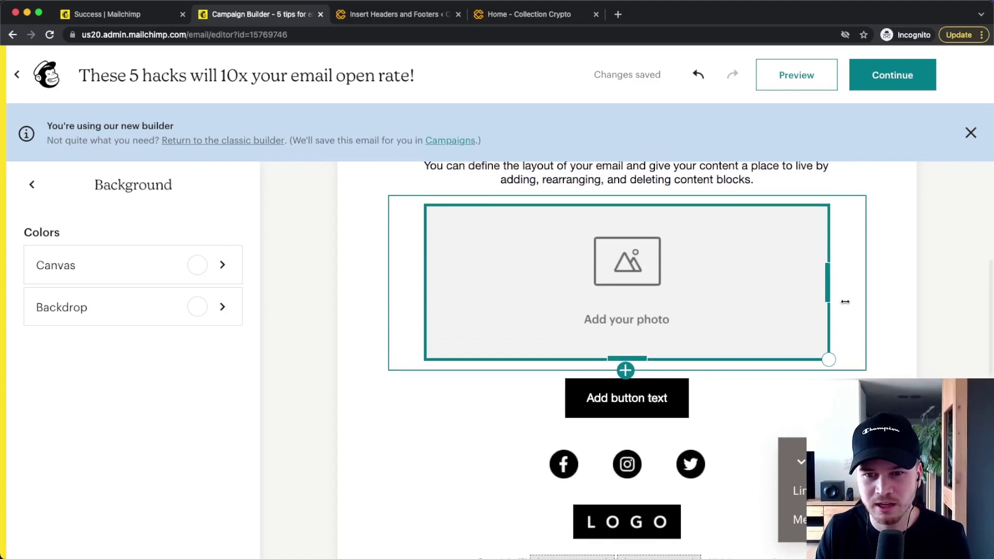
pyautogui.click(594, 421)
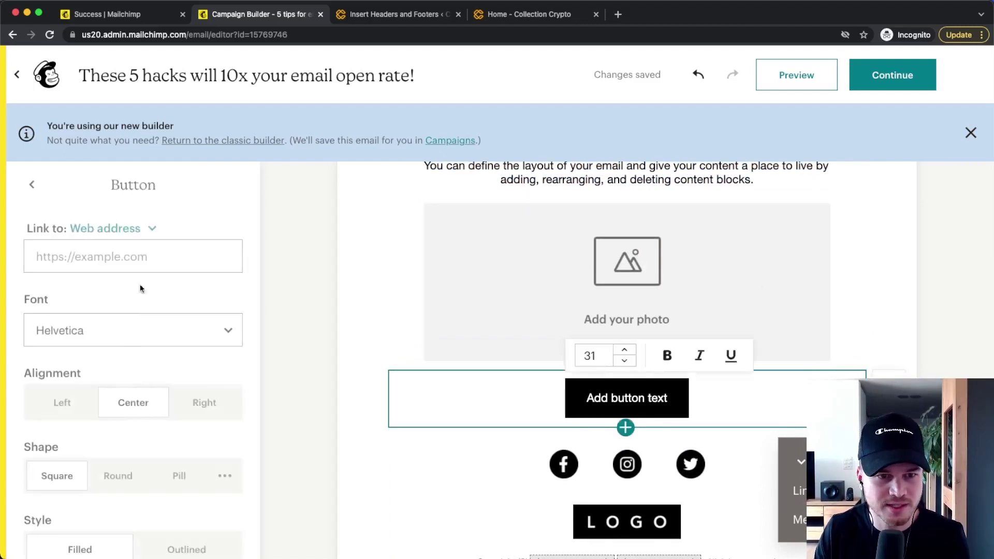
pyautogui.scroll(-6, 121, 367)
pyautogui.click(190, 329)
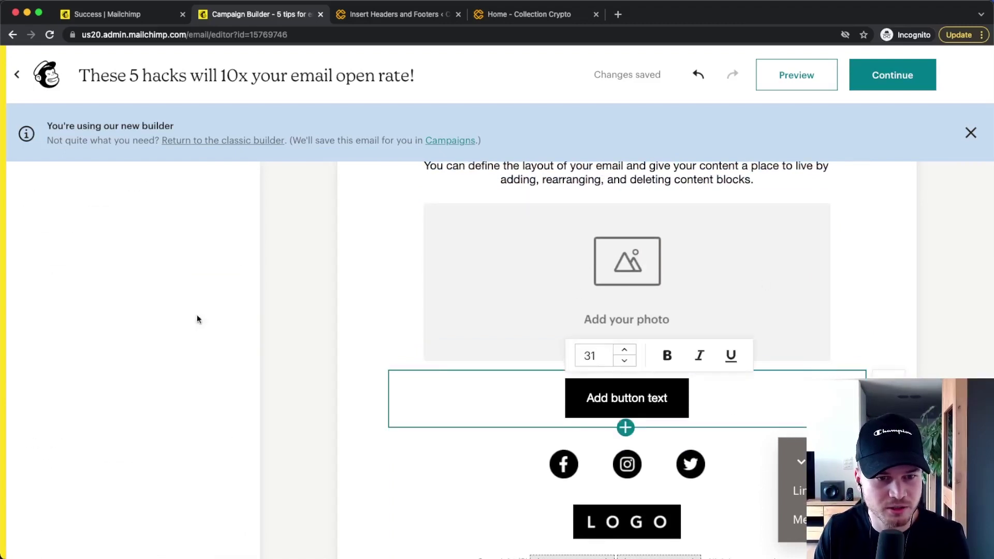
pyautogui.moveTo(138, 328); pyautogui.dragTo(301, 284)
pyautogui.click(357, 313)
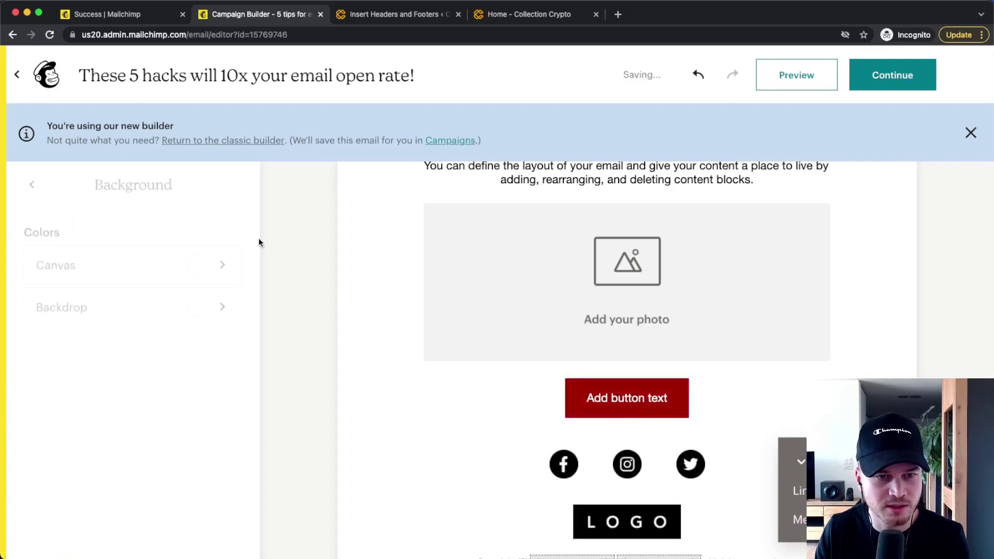
pyautogui.scroll(-2, 458, 367)
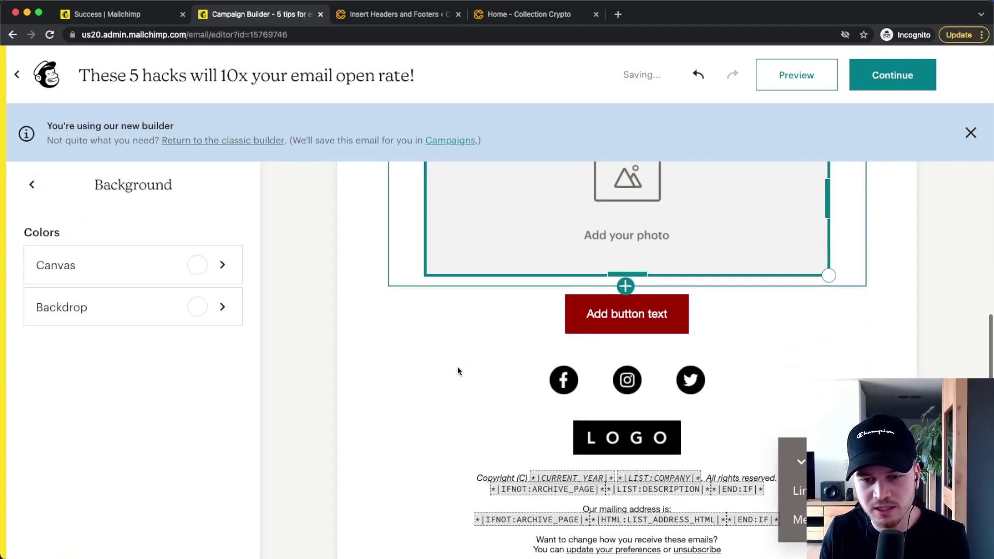
pyautogui.scroll(1, 458, 365)
pyautogui.scroll(1, 458, 365)
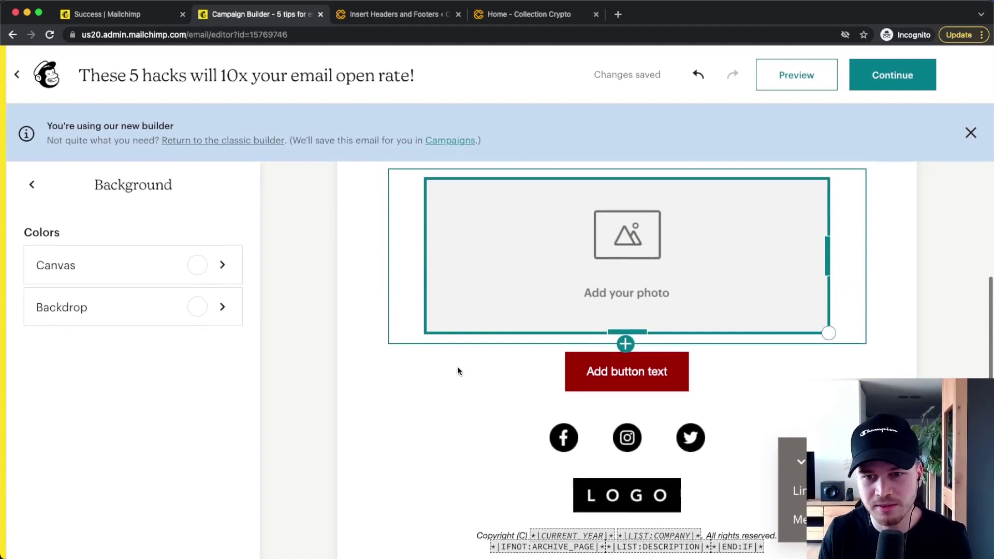
pyautogui.scroll(2, 457, 365)
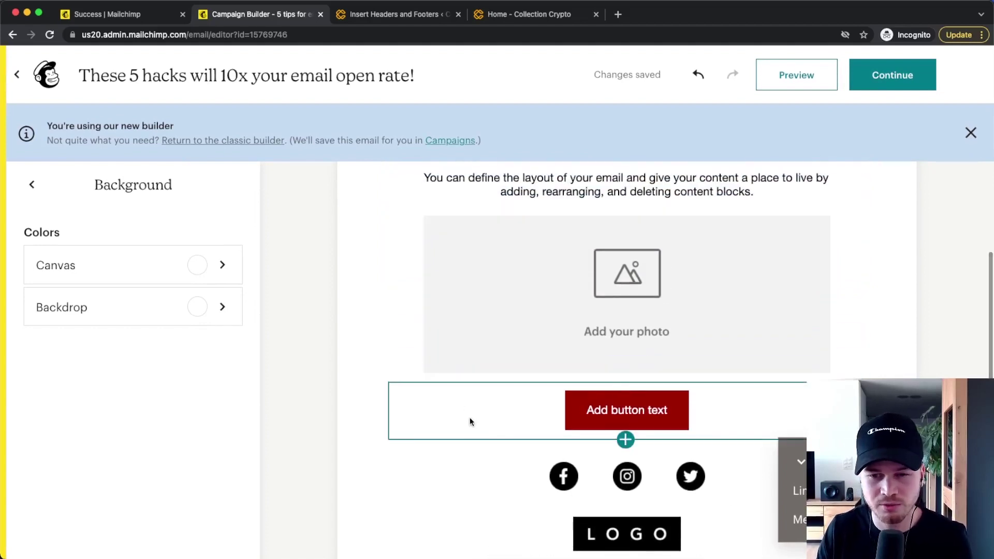
pyautogui.scroll(-1, 468, 419)
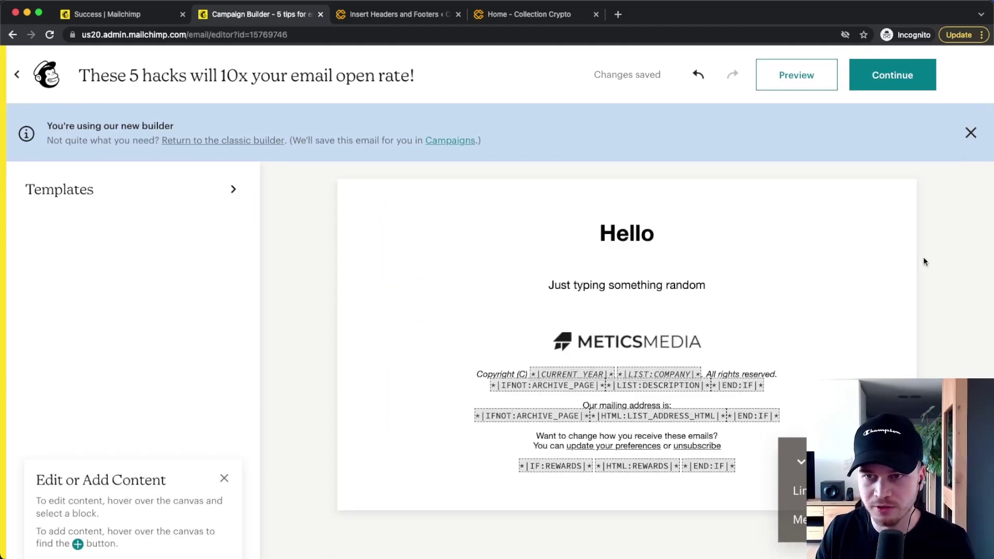
# Step: Return to the campaign checklist and look at the Schedule options without scheduling
pyautogui.click(915, 90)
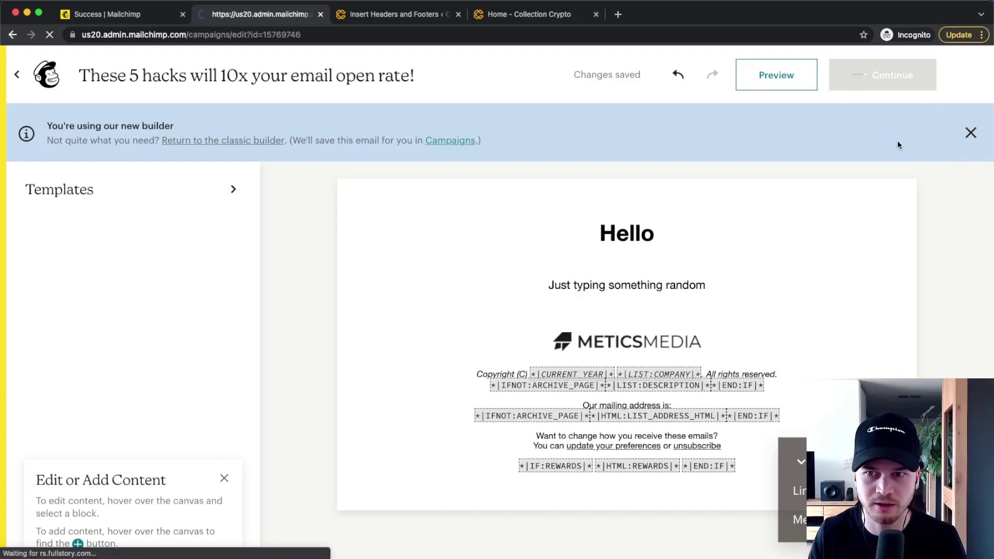
pyautogui.scroll(-4, 729, 333)
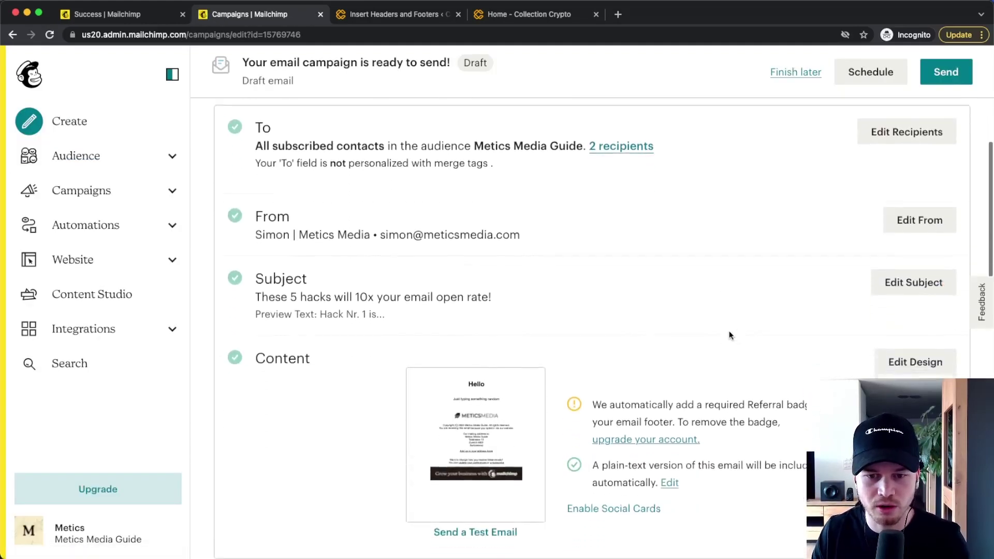
pyautogui.scroll(1, 698, 233)
pyautogui.scroll(4, 688, 325)
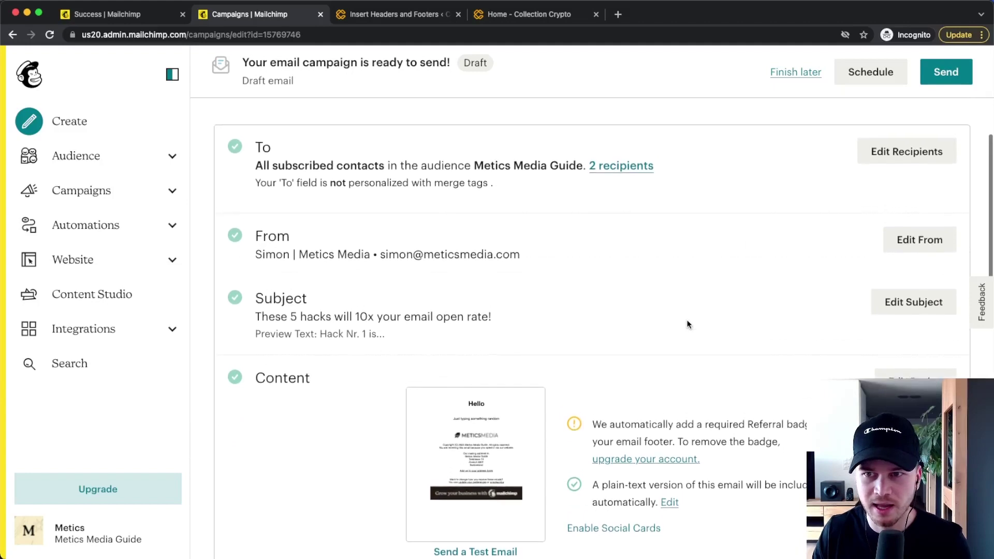
pyautogui.click(864, 68)
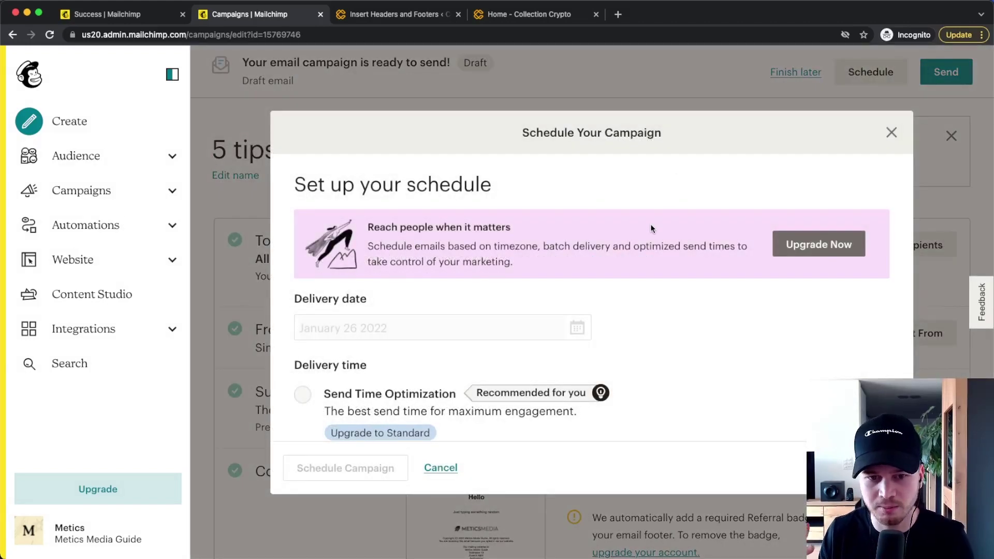
pyautogui.scroll(-3, 604, 258)
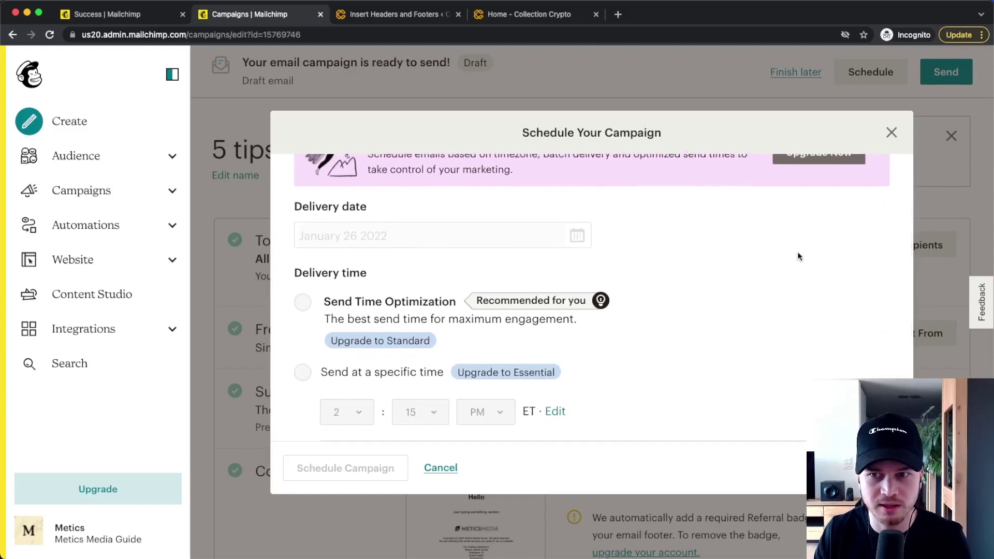
pyautogui.click(891, 133)
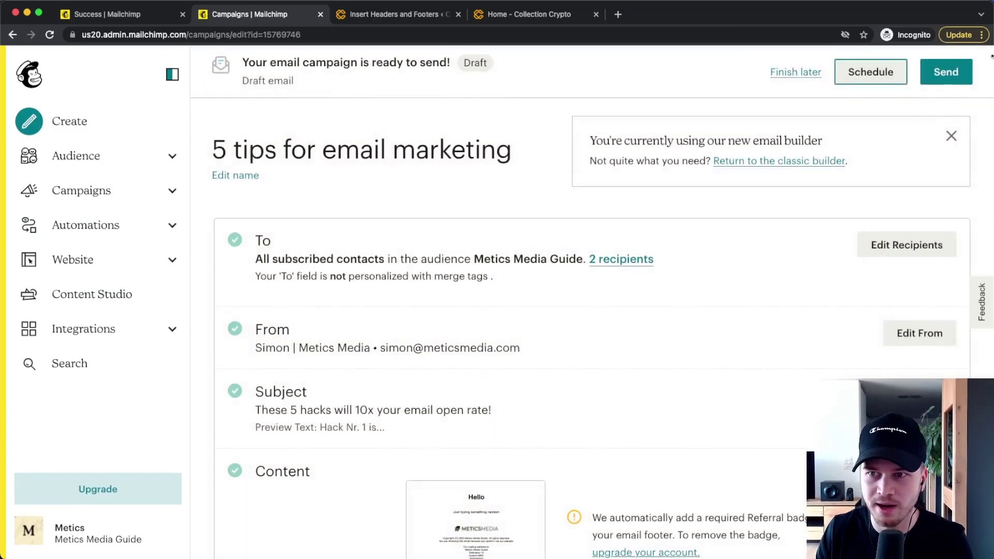
# Step: Send the campaign now to 2 subscribers and review its report showing 0 opens and clicks
pyautogui.click(955, 76)
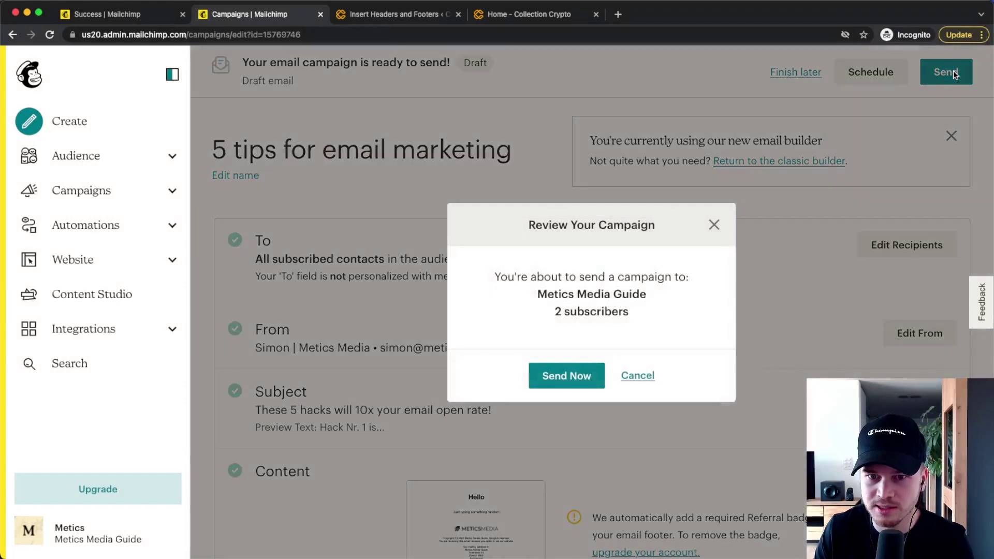
pyautogui.click(561, 375)
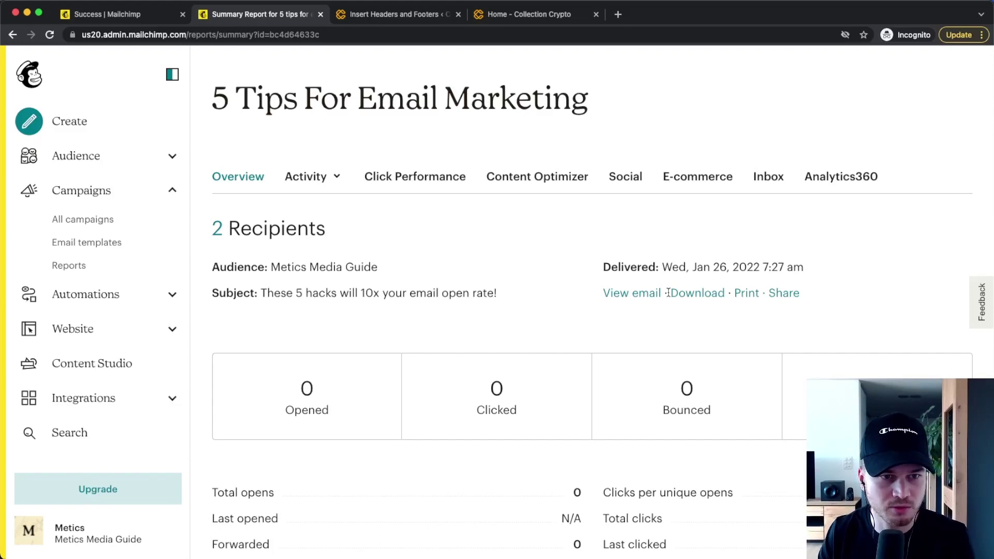
pyautogui.click(71, 268)
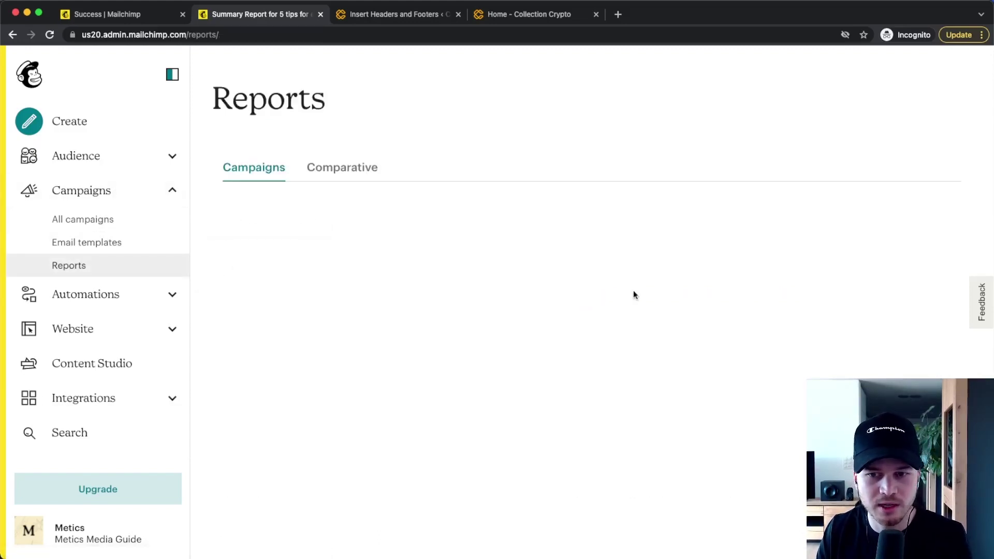
pyautogui.scroll(-3, 523, 288)
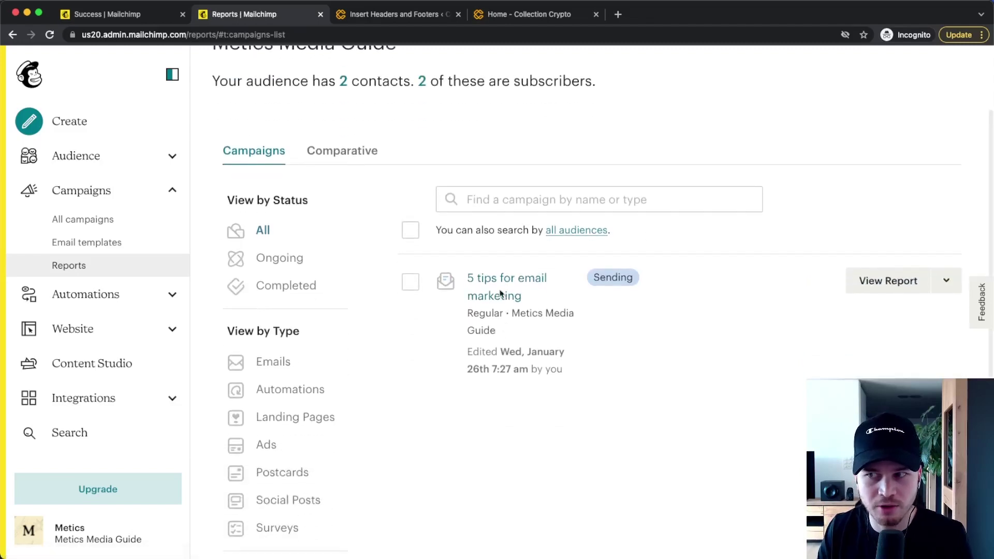
pyautogui.click(515, 287)
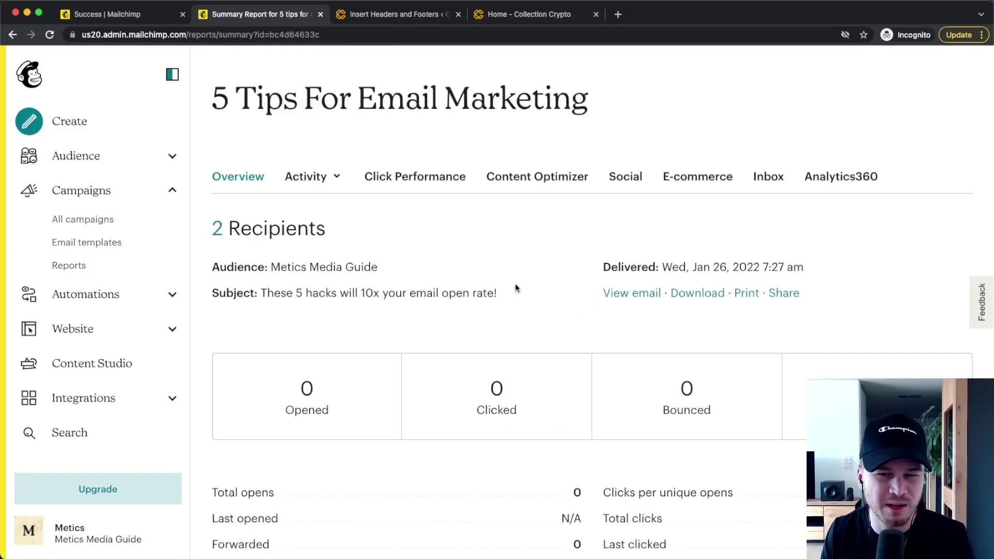
pyautogui.scroll(-2, 515, 289)
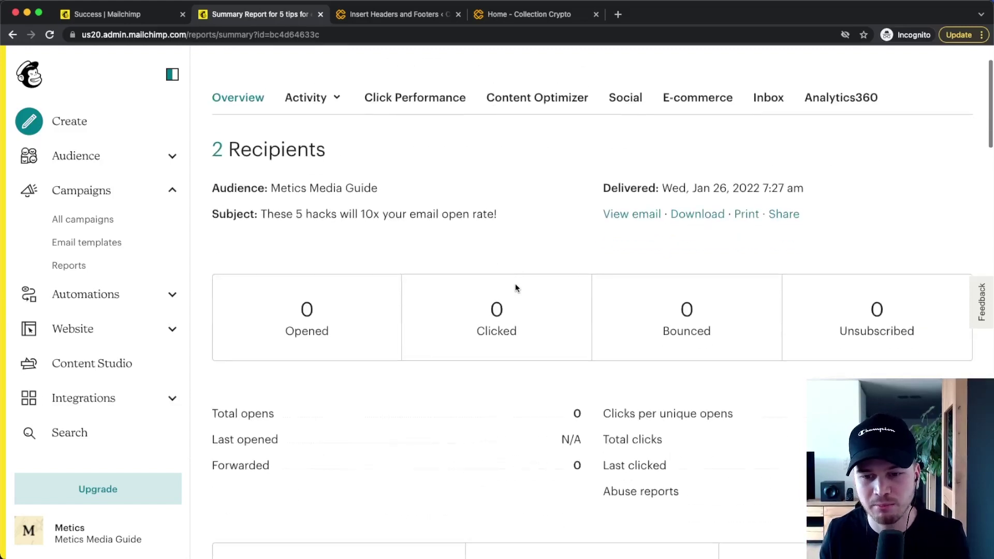
pyautogui.scroll(-3, 515, 286)
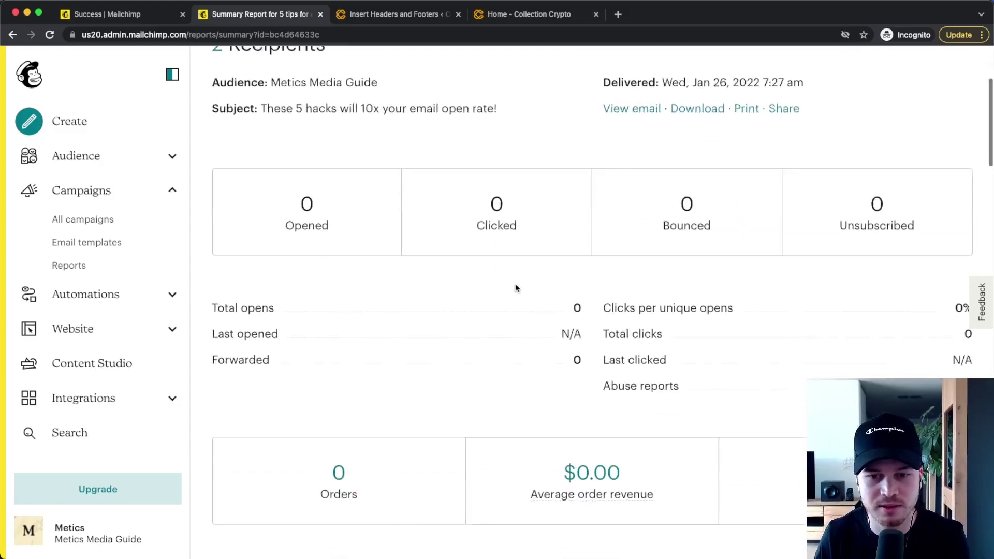
pyautogui.scroll(5, 515, 288)
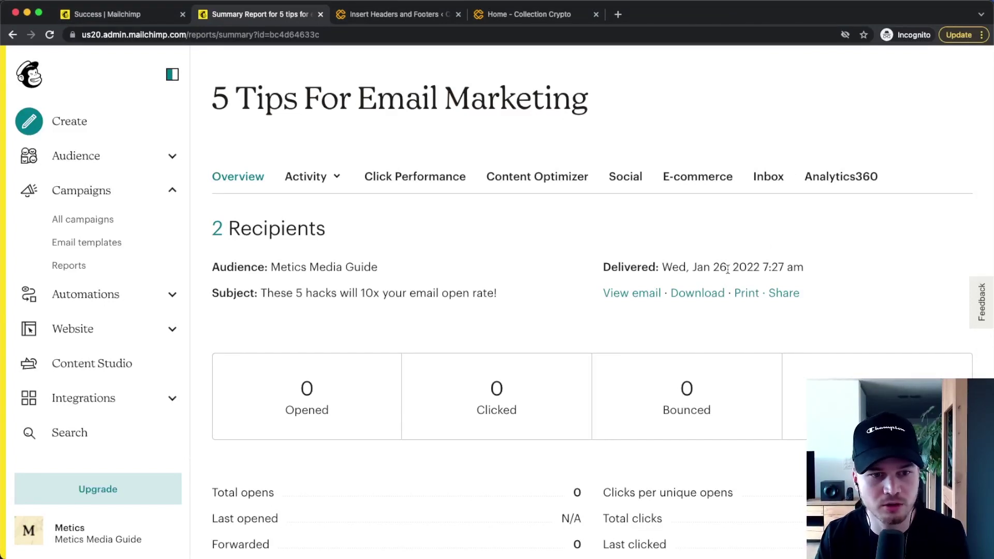
# Step: Start a from-scratch customer journey named 'Initial Onboarding Sequence' and open its builder
pyautogui.click(156, 294)
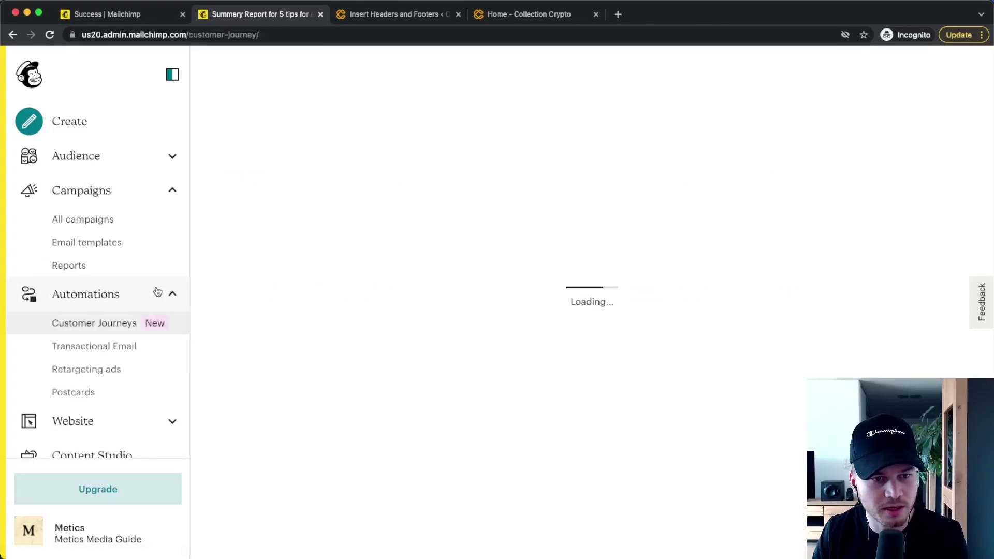
pyautogui.click(78, 336)
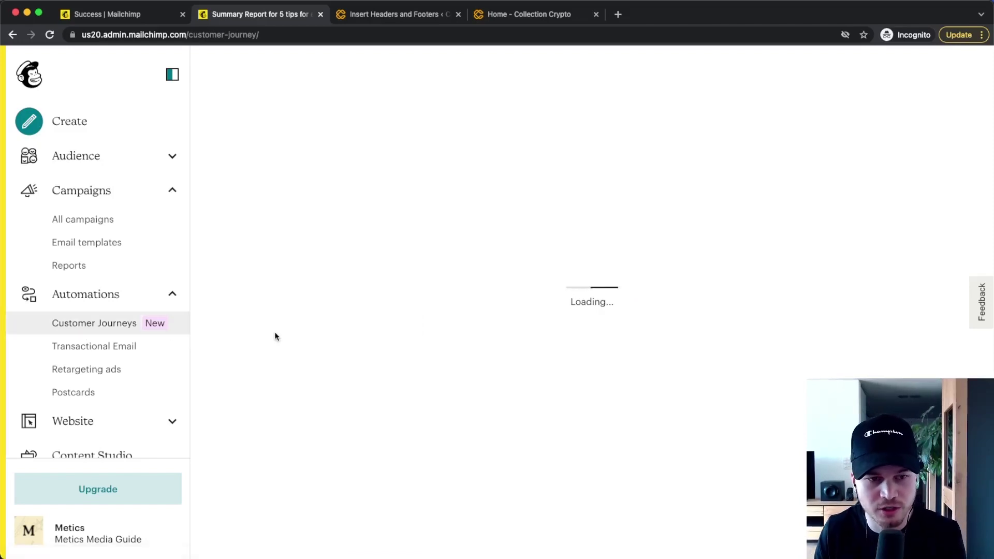
pyautogui.scroll(-5, 632, 142)
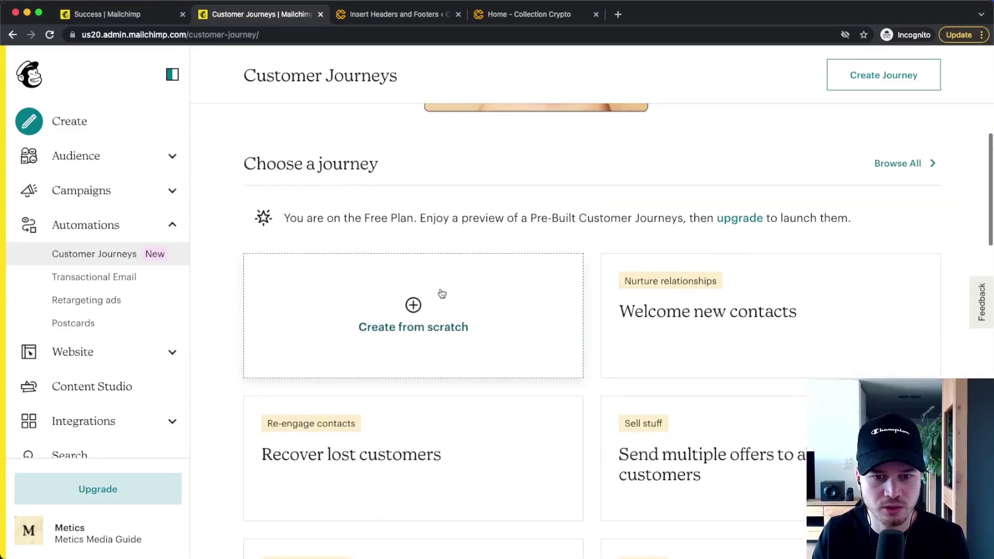
pyautogui.click(439, 293)
pyautogui.click(489, 361)
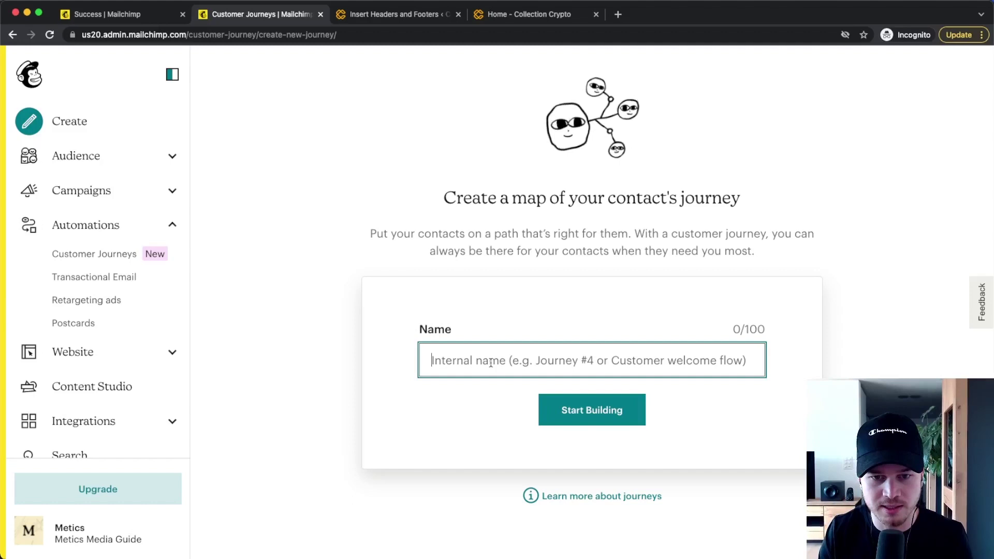
pyautogui.write('Initial ')
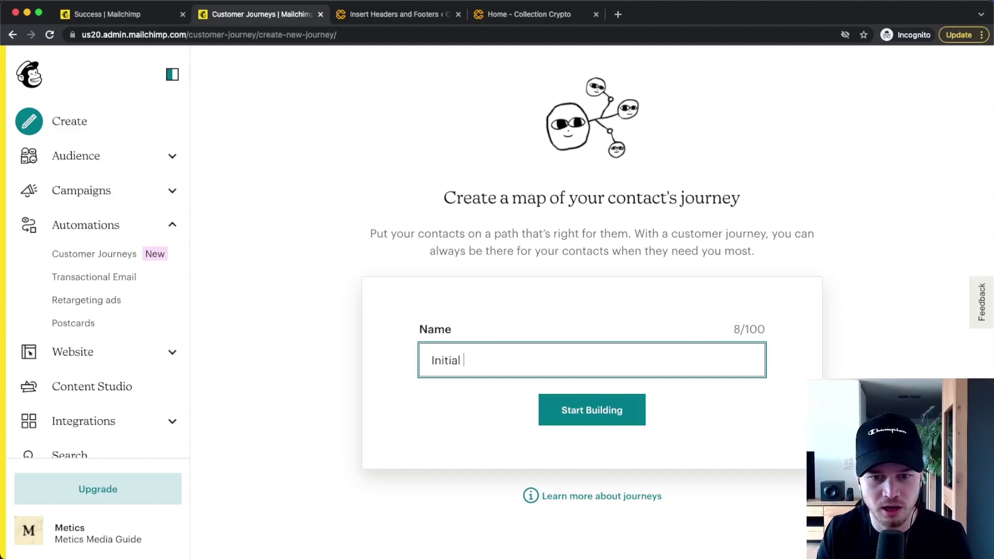
pyautogui.write('Onboard')
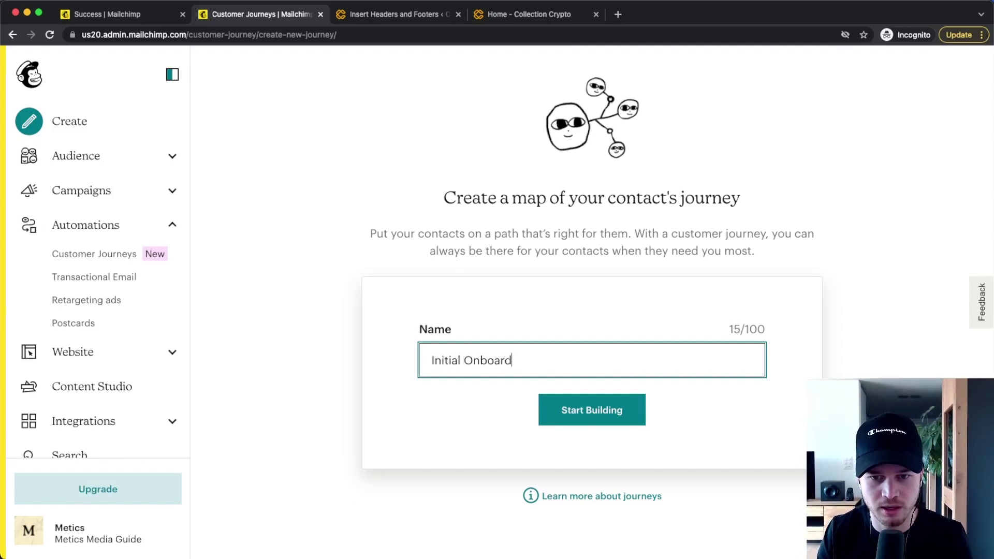
pyautogui.write('ing Se')
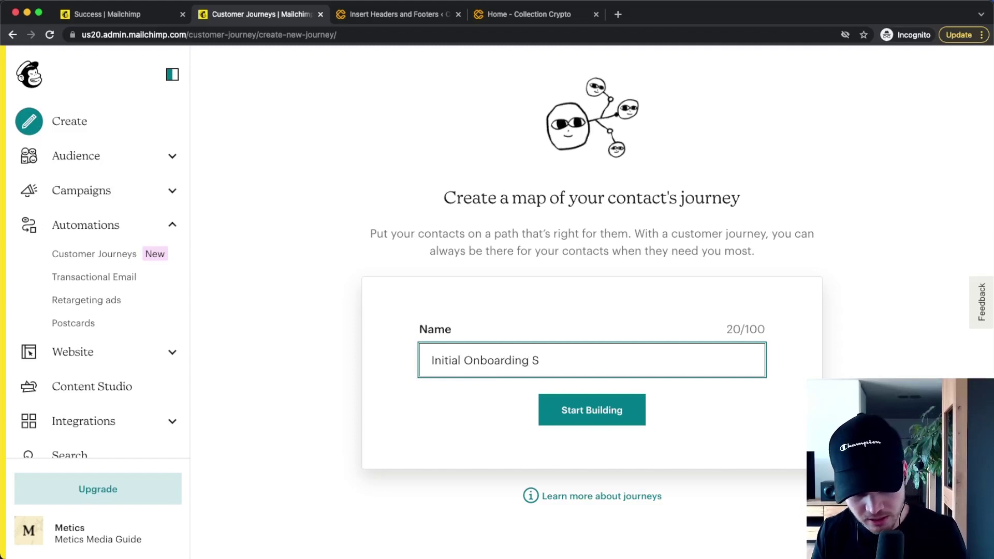
pyautogui.press('BackSpace')
pyautogui.write('eque')
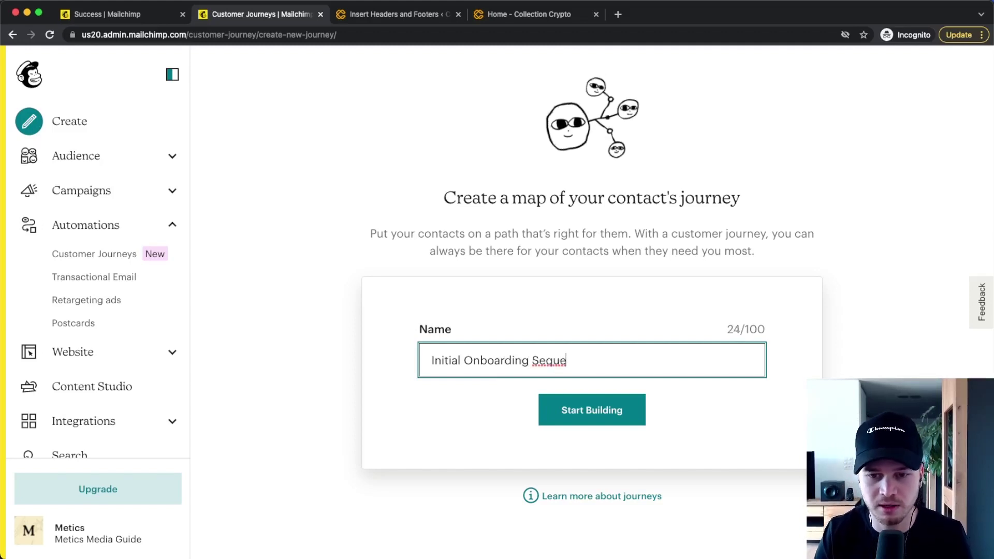
pyautogui.write('nce')
pyautogui.click(582, 412)
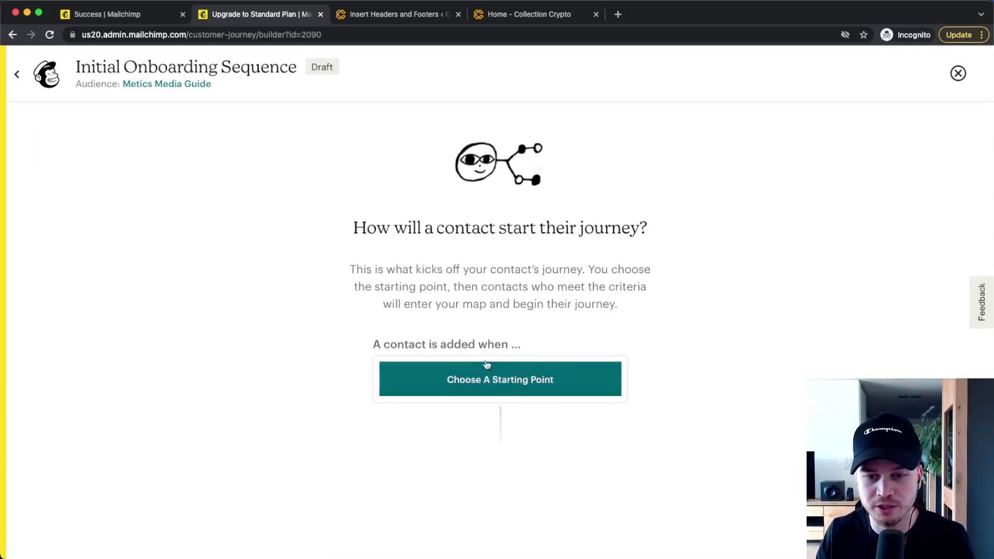
# Step: Set the journey to start when contacts sign up to the Metics Media Guide audience
pyautogui.click(485, 378)
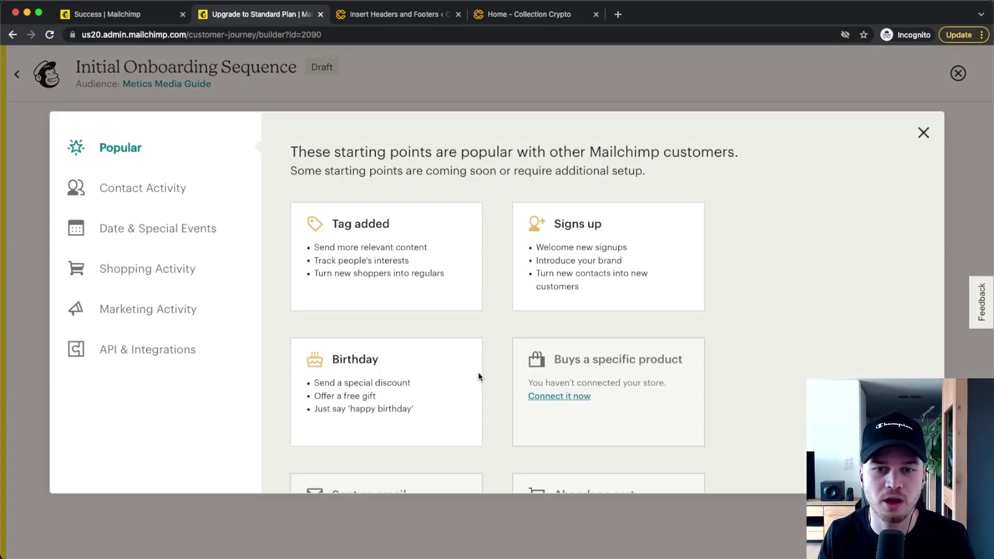
pyautogui.click(594, 245)
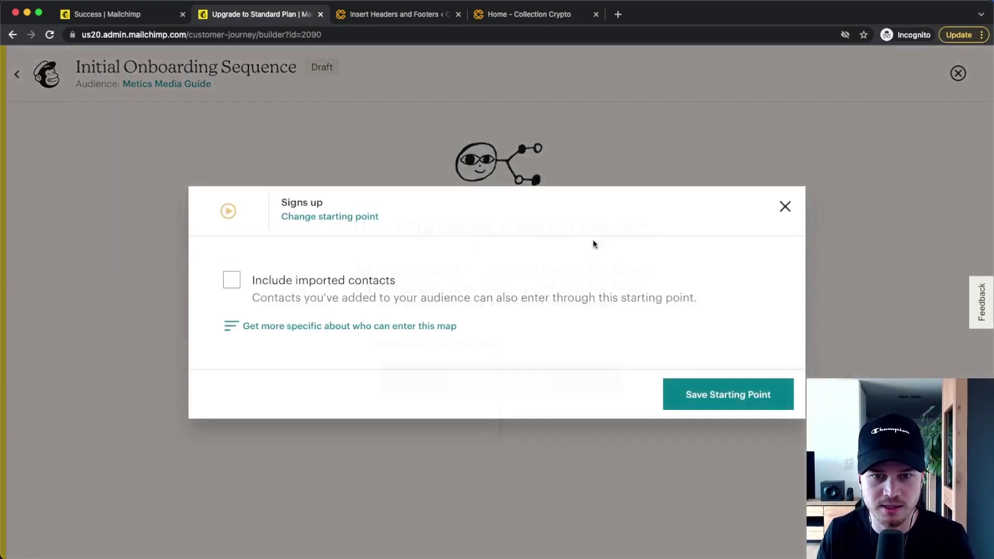
pyautogui.click(725, 395)
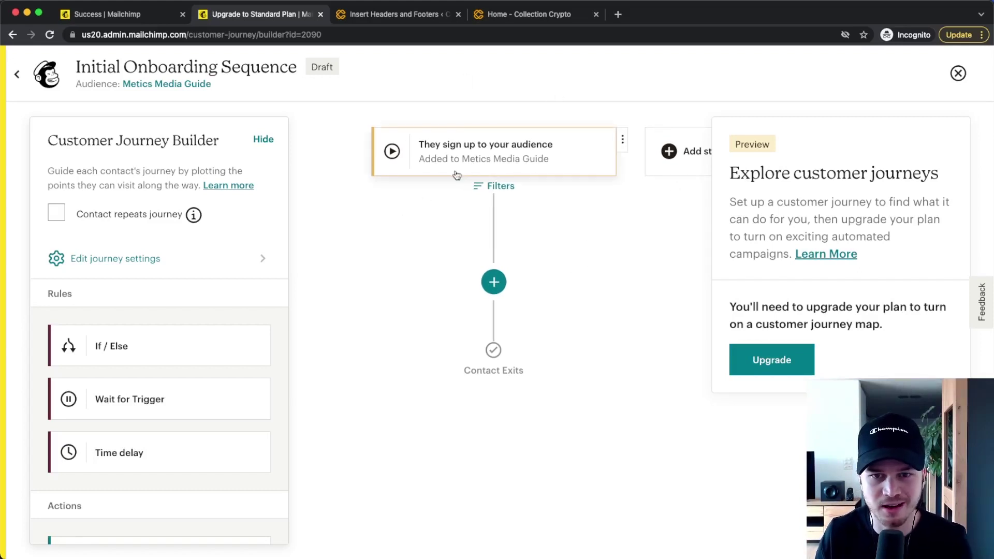
# Step: Add a tag step after signup that creates and adds the 'youtube channel' tag
pyautogui.scroll(-7, 129, 428)
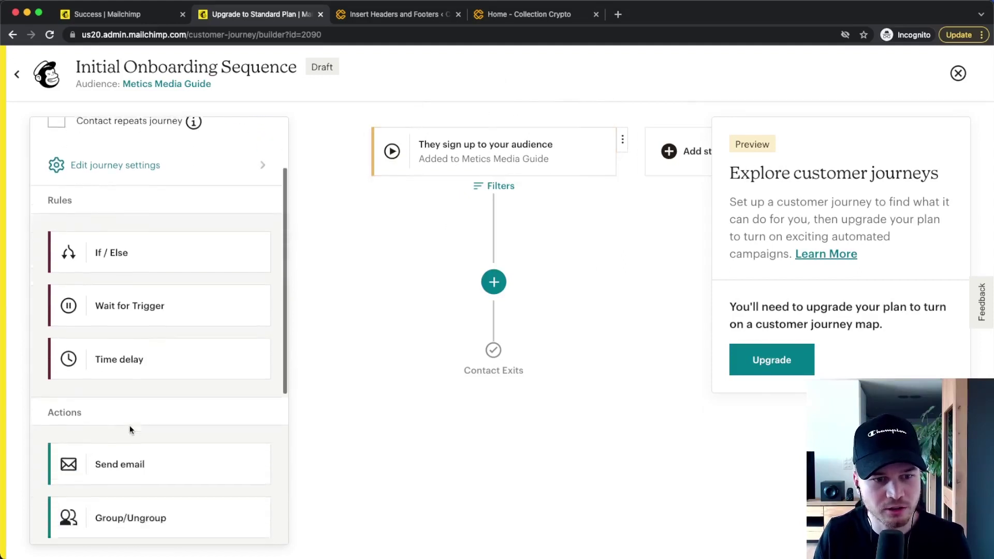
pyautogui.scroll(-1, 133, 429)
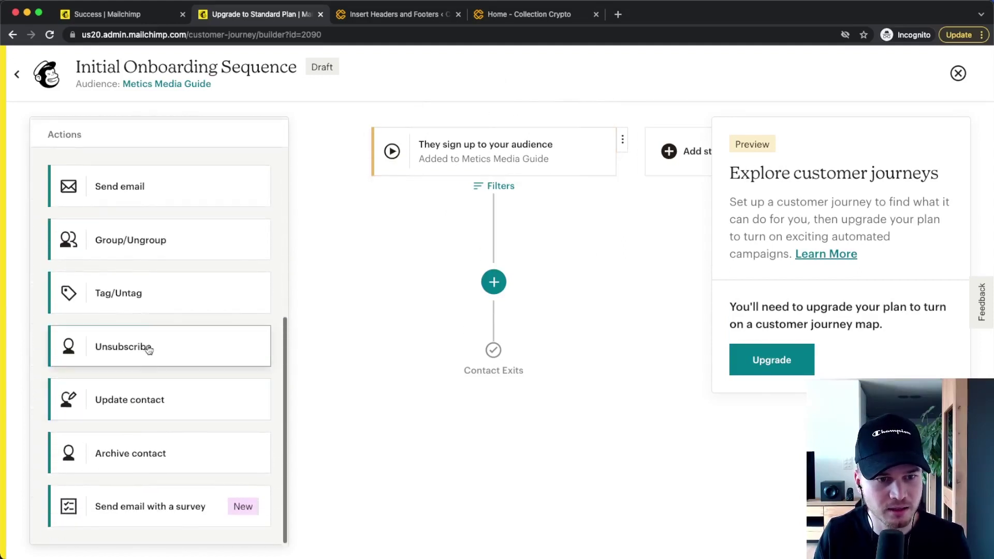
pyautogui.moveTo(138, 291); pyautogui.dragTo(499, 285)
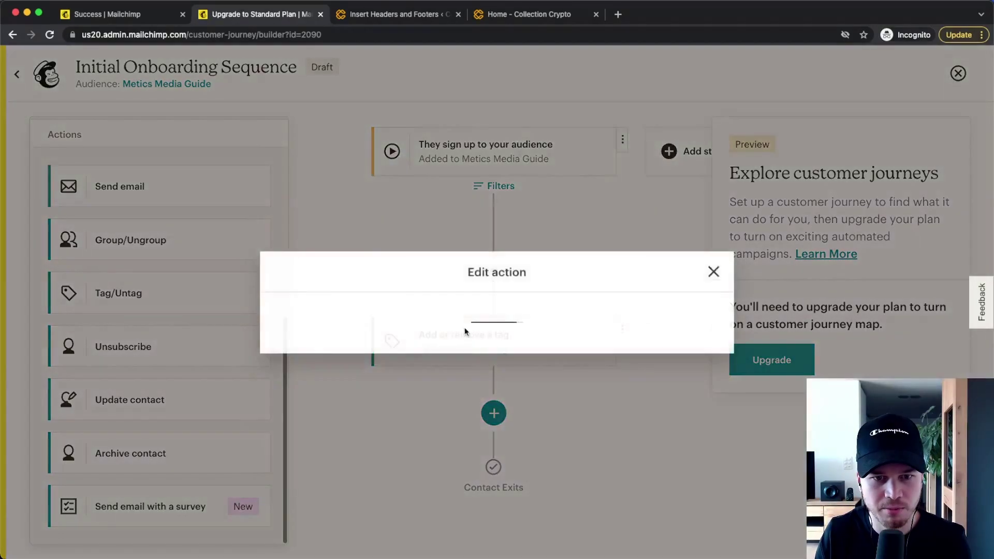
pyautogui.click(402, 296)
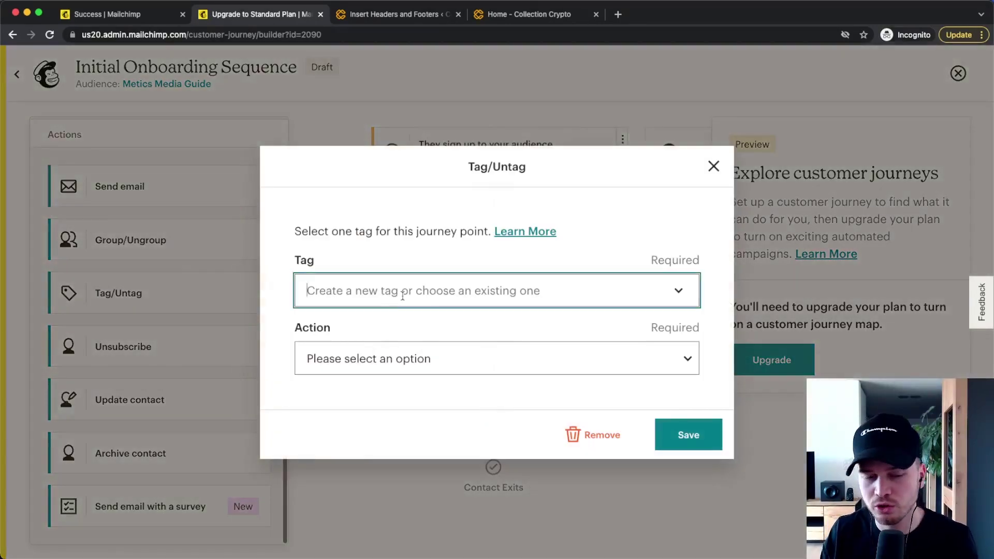
pyautogui.write('youtube')
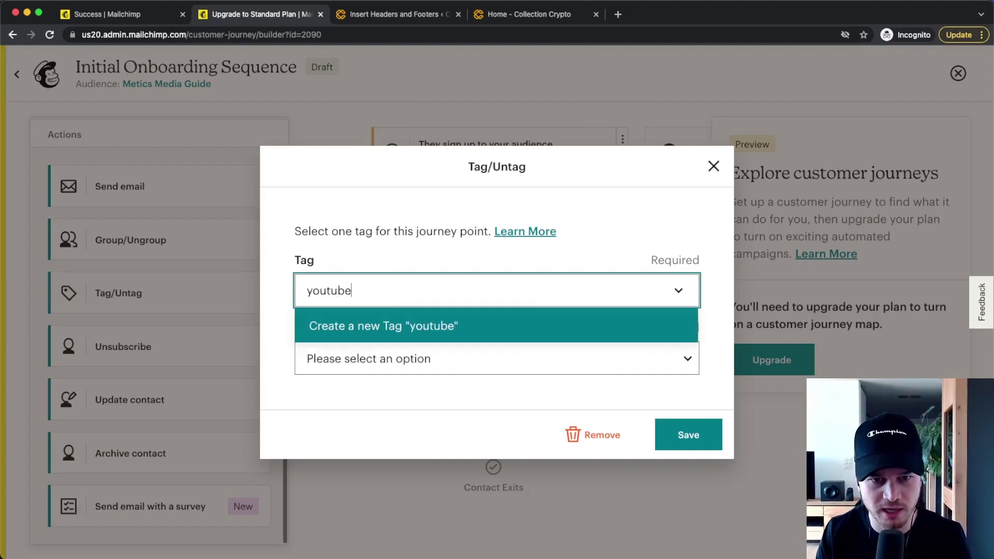
pyautogui.write(' channel')
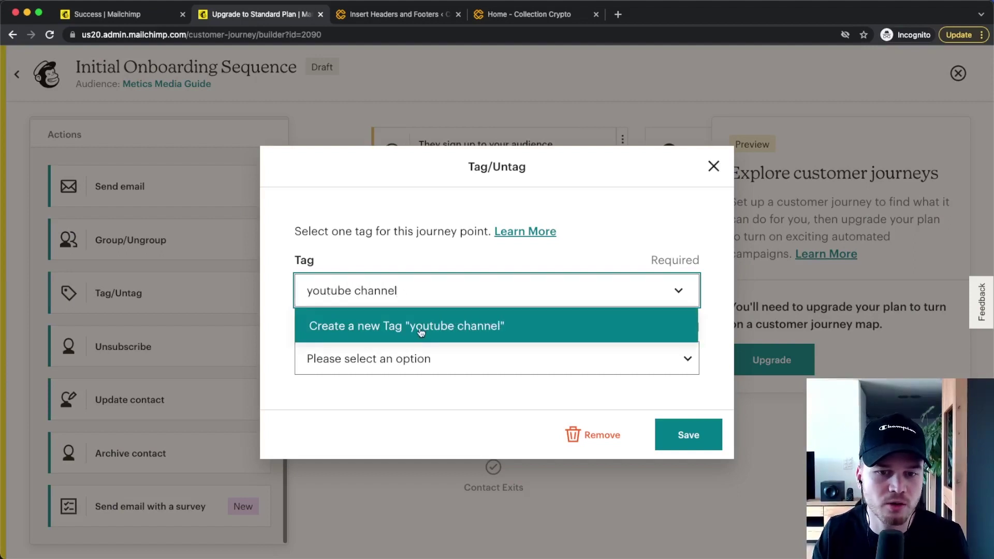
pyautogui.click(418, 329)
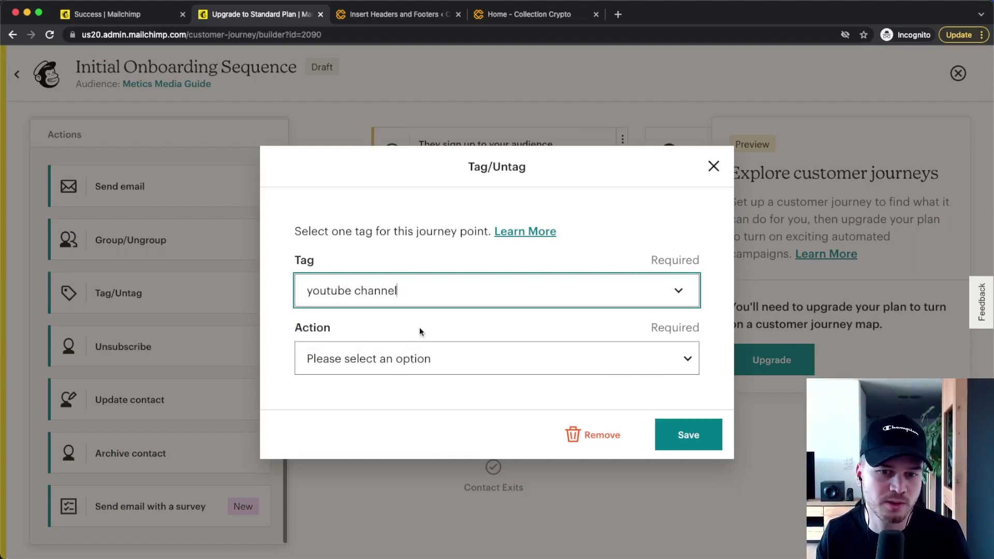
pyautogui.click(401, 358)
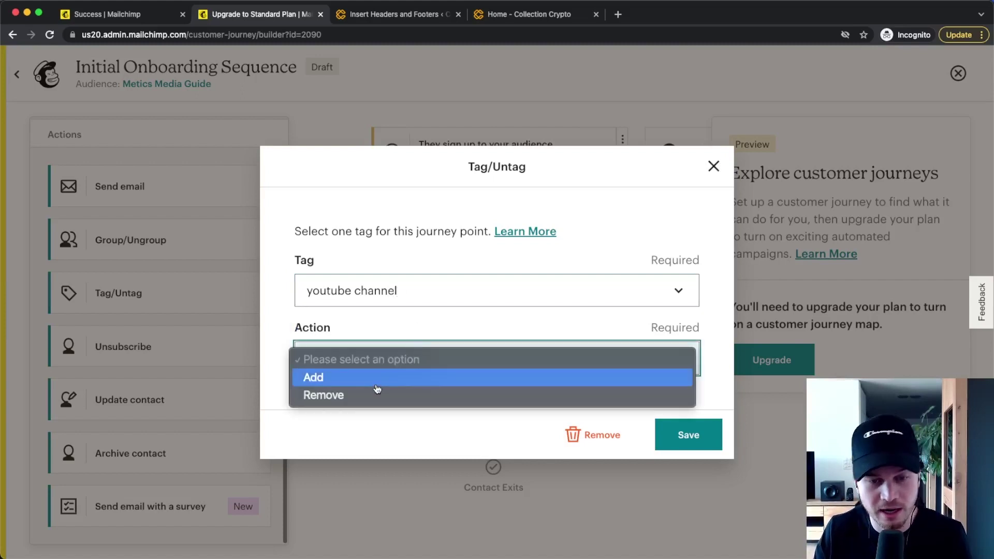
pyautogui.click(377, 385)
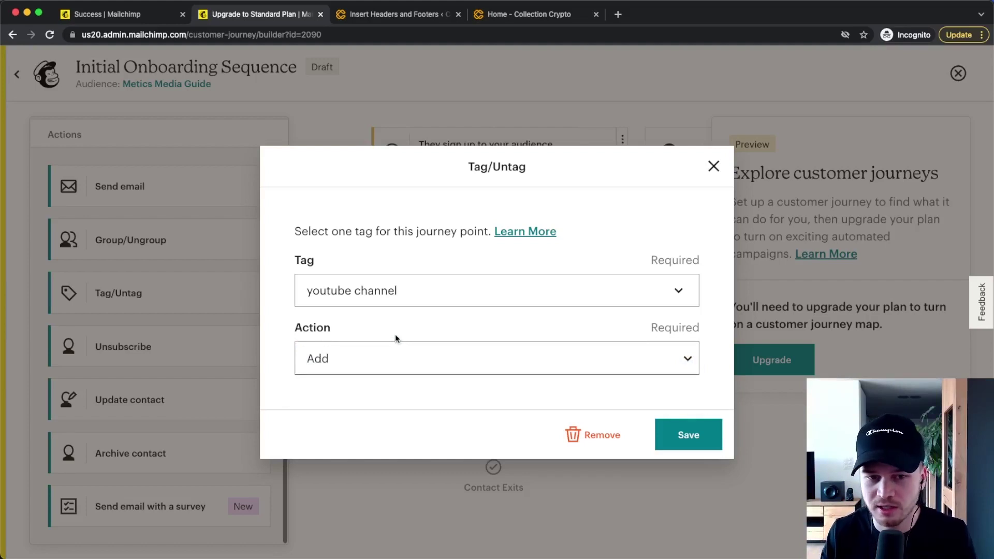
pyautogui.click(406, 295)
pyautogui.moveTo(417, 280); pyautogui.dragTo(306, 285)
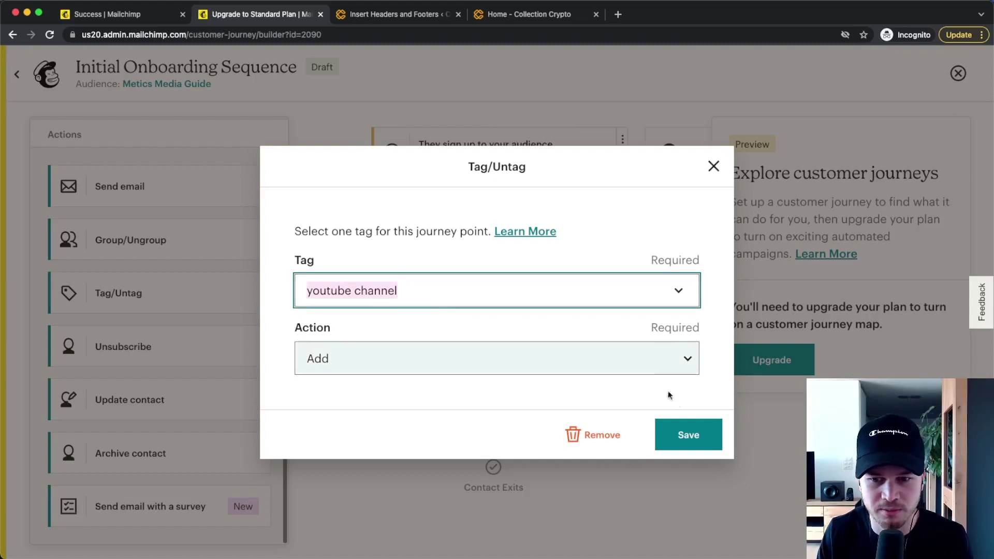
pyautogui.click(691, 434)
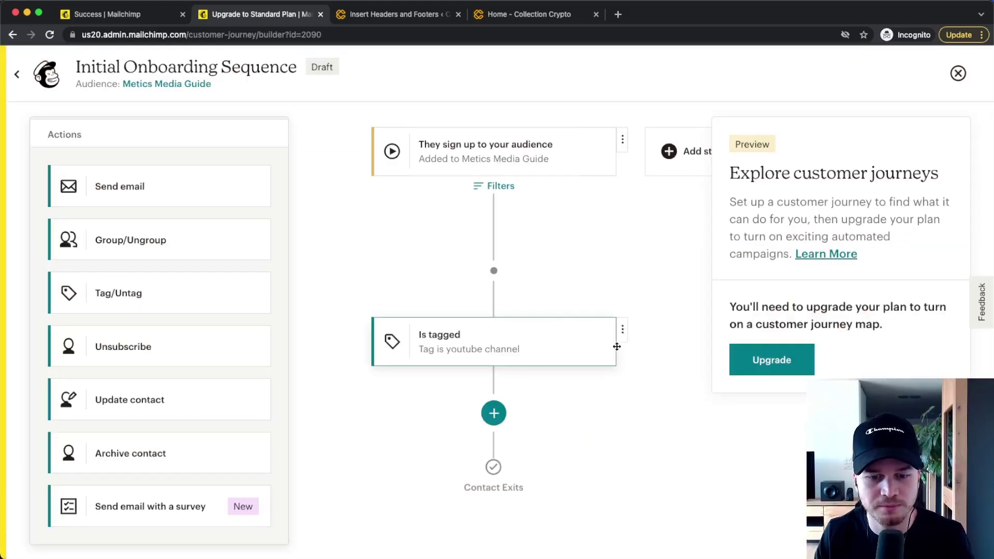
# Step: Place a Send email step below the 'youtube channel' tag step, leaving its settings unchanged
pyautogui.scroll(-3, 446, 355)
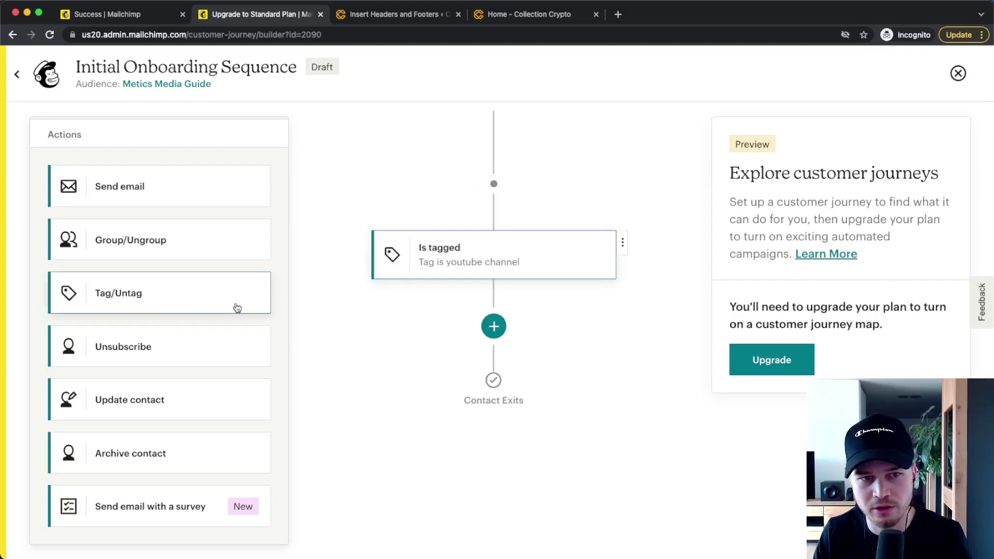
pyautogui.moveTo(145, 192); pyautogui.dragTo(499, 326)
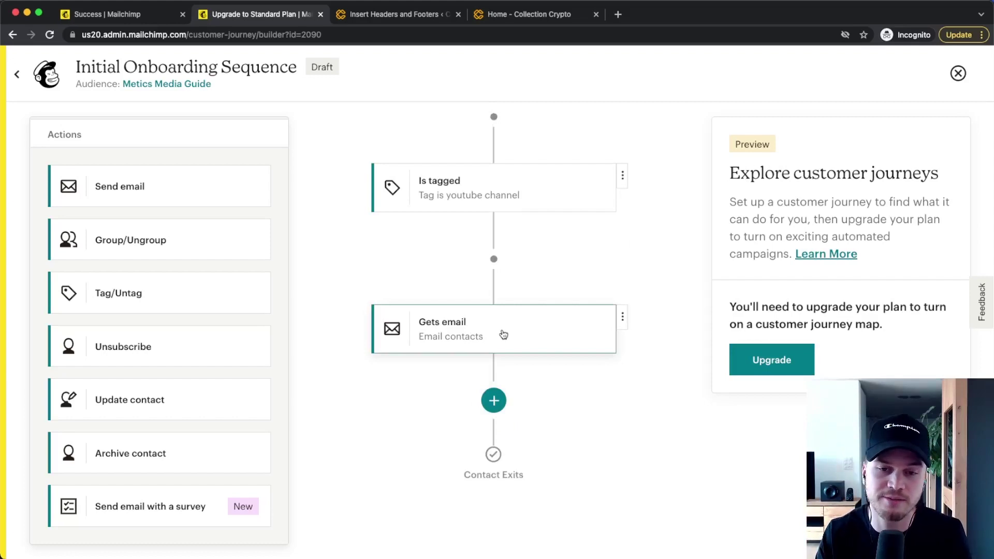
pyautogui.click(500, 333)
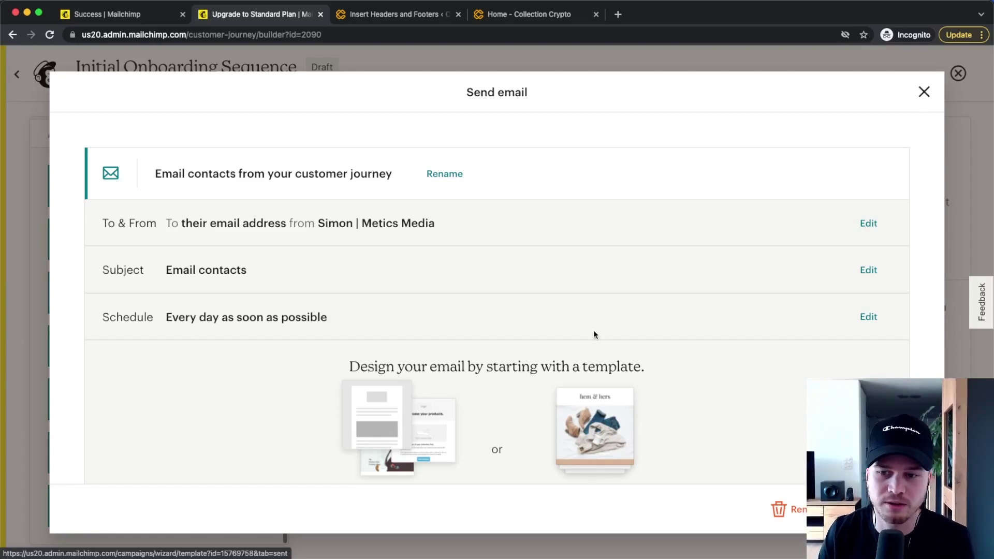
pyautogui.press('Escape')
pyautogui.scroll(-2, 502, 311)
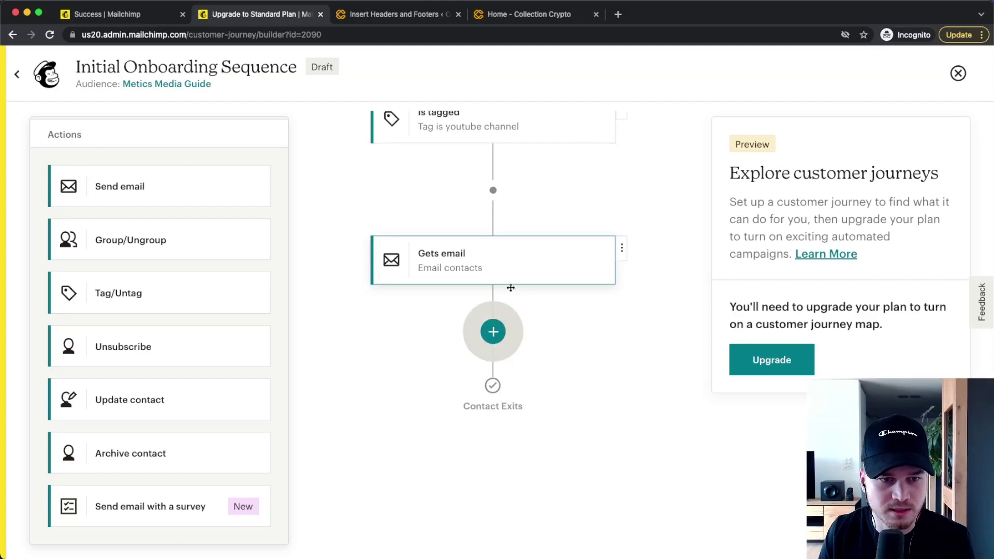
# Step: Add a 3-day time delay after the first email
pyautogui.scroll(4, 150, 310)
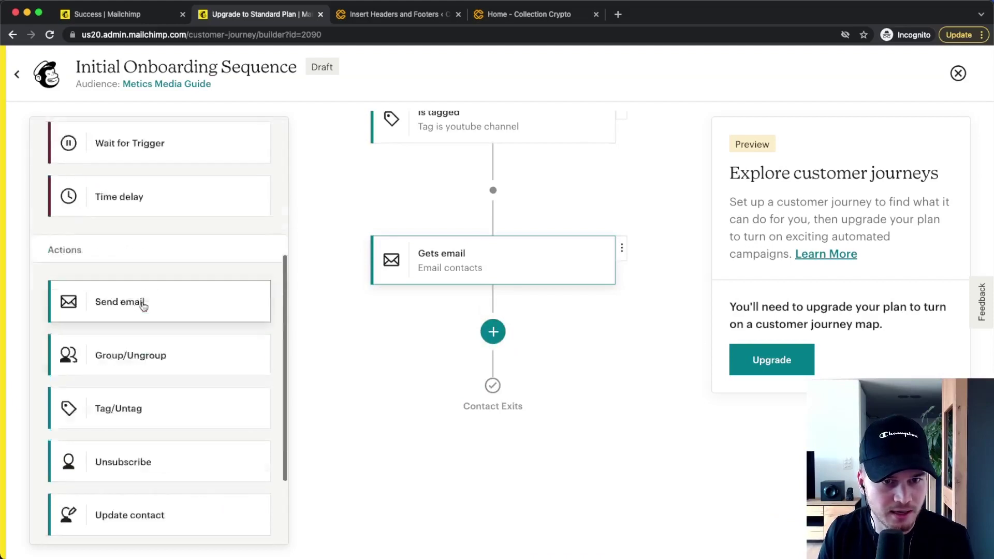
pyautogui.moveTo(150, 269); pyautogui.dragTo(492, 332)
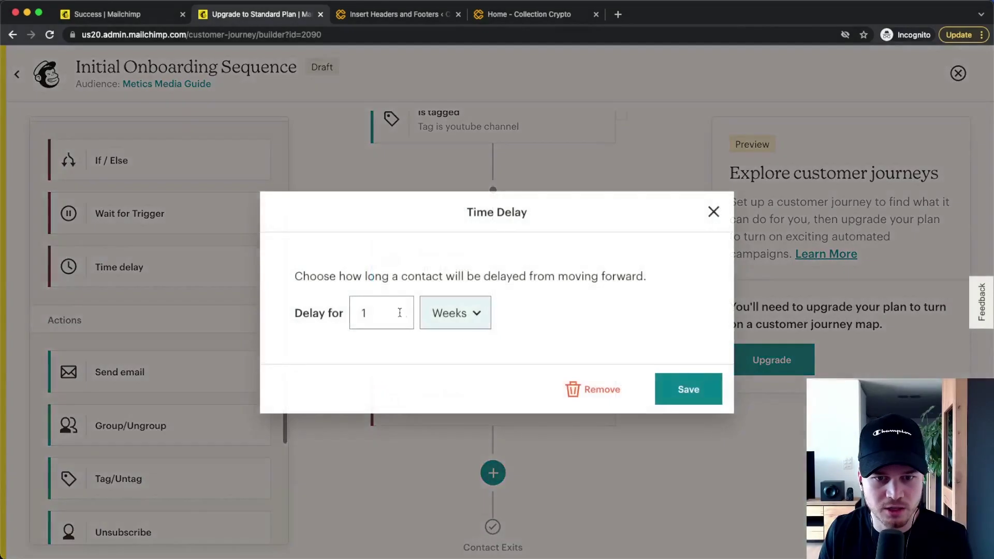
pyautogui.click(364, 312)
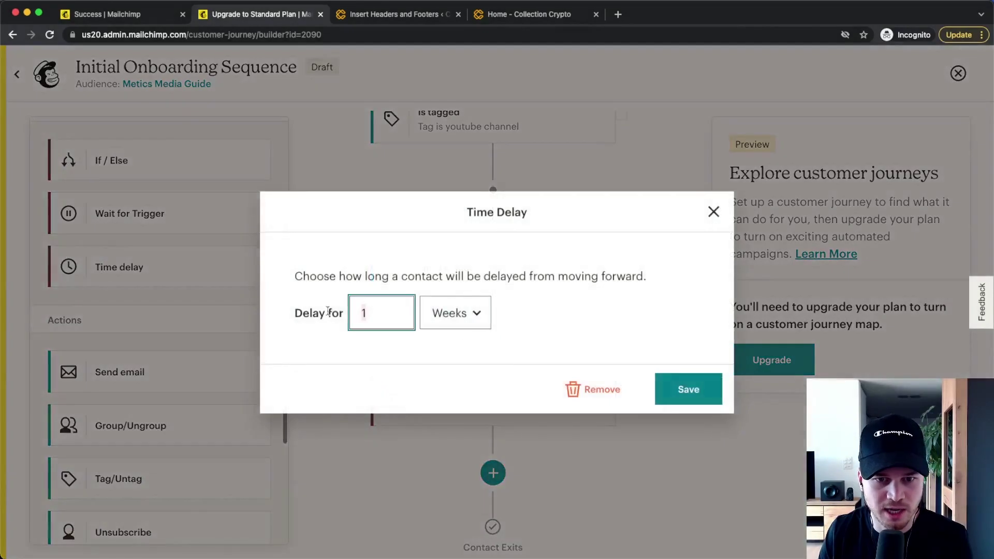
pyautogui.write('3')
pyautogui.click(455, 312)
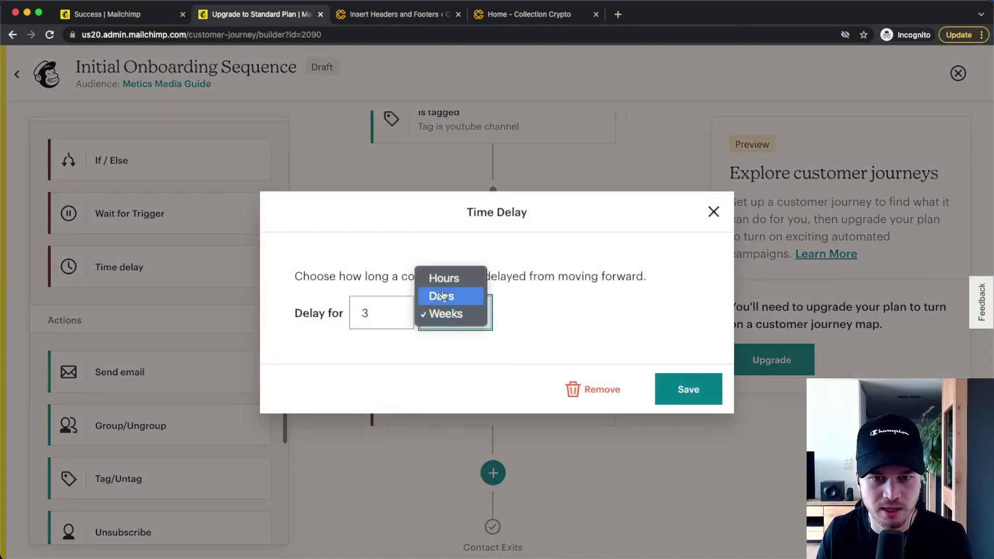
pyautogui.click(444, 295)
pyautogui.click(686, 389)
pyautogui.scroll(-4, 632, 390)
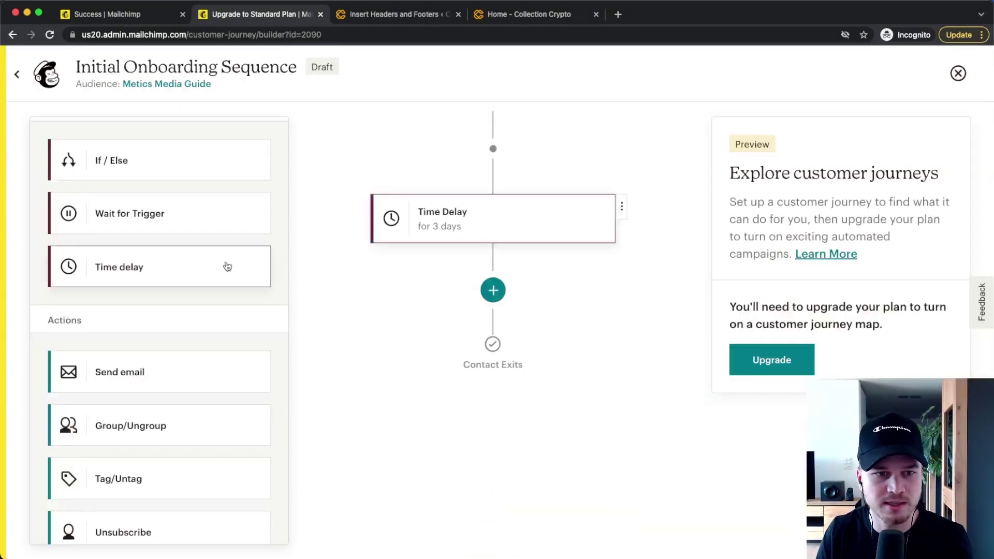
# Step: Add a second email followed by a 2-day time delay
pyautogui.moveTo(170, 373); pyautogui.dragTo(493, 290)
pyautogui.scroll(-3, 524, 341)
pyautogui.moveTo(138, 261); pyautogui.dragTo(477, 269)
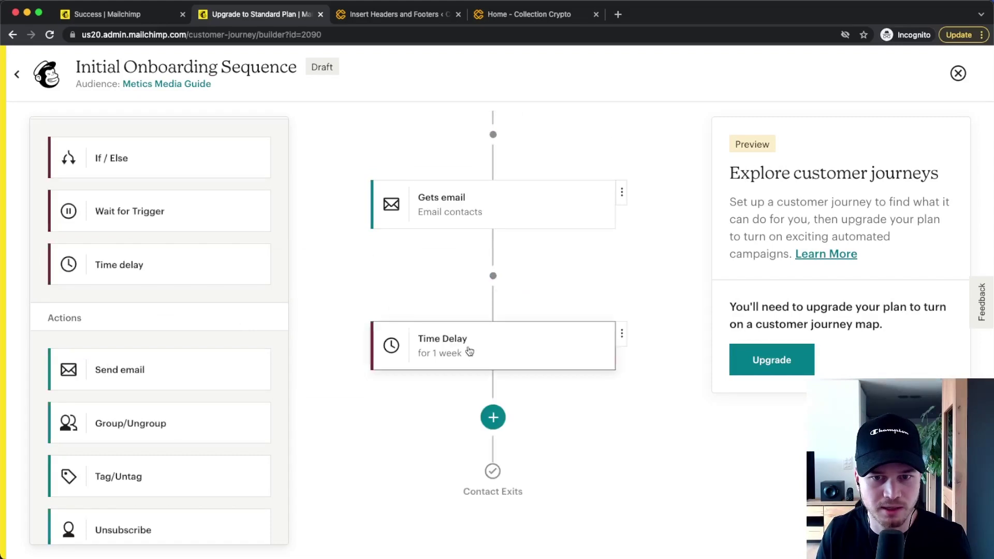
pyautogui.doubleClick(382, 308)
pyautogui.write('2')
pyautogui.click(455, 312)
pyautogui.press('Up')
pyautogui.press('Return')
pyautogui.click(675, 382)
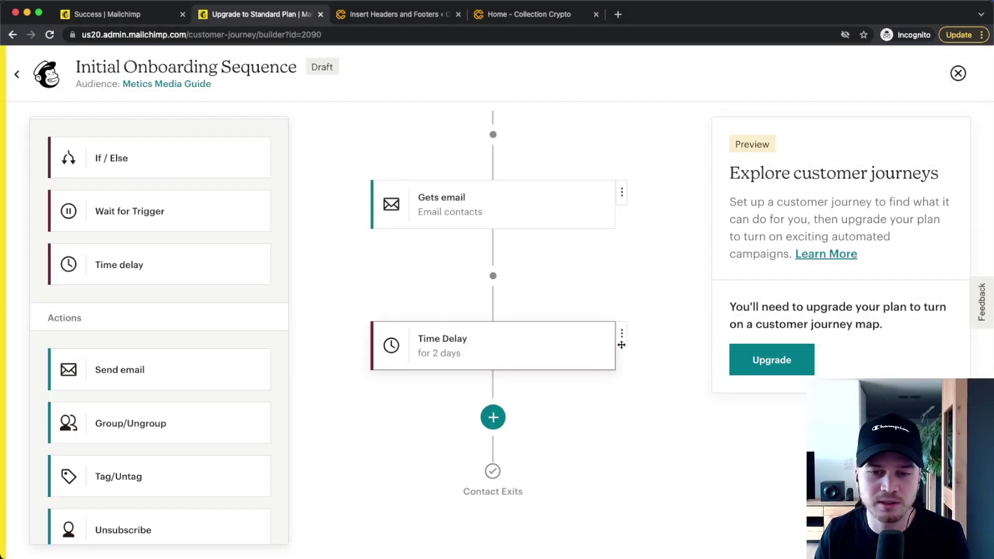
pyautogui.scroll(-1, 593, 294)
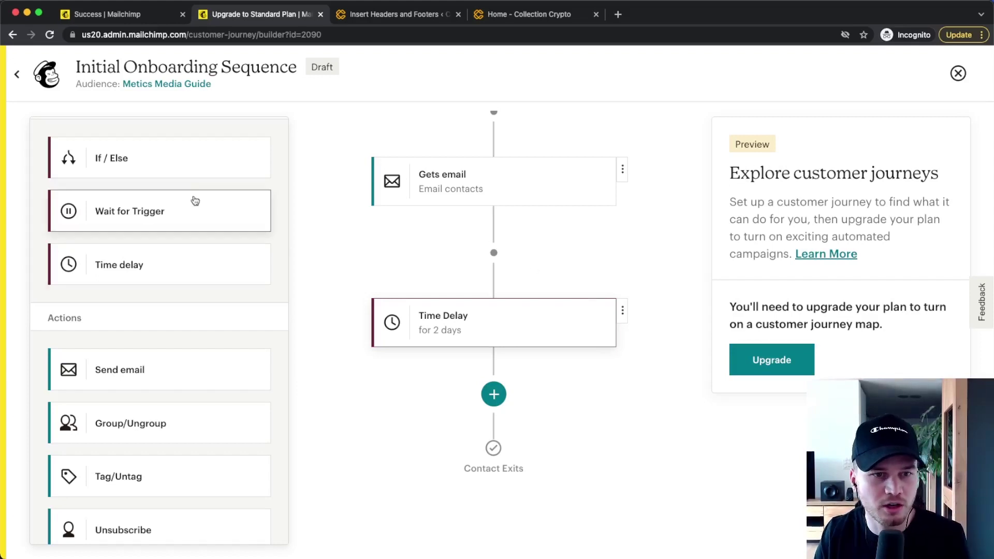
# Step: Add an if/else split checking whether contacts did not open all of the last 5 campaigns
pyautogui.moveTo(159, 164); pyautogui.dragTo(508, 398)
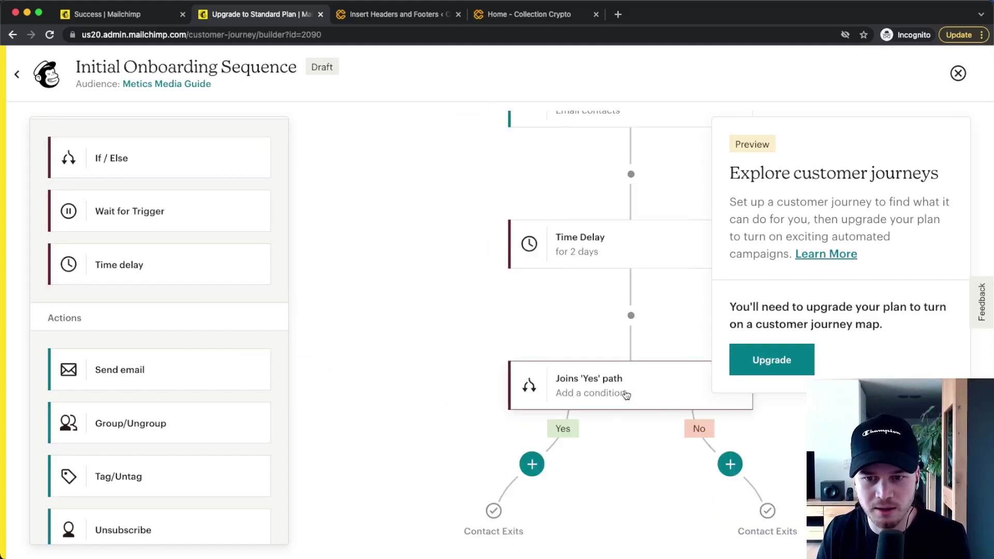
pyautogui.click(625, 393)
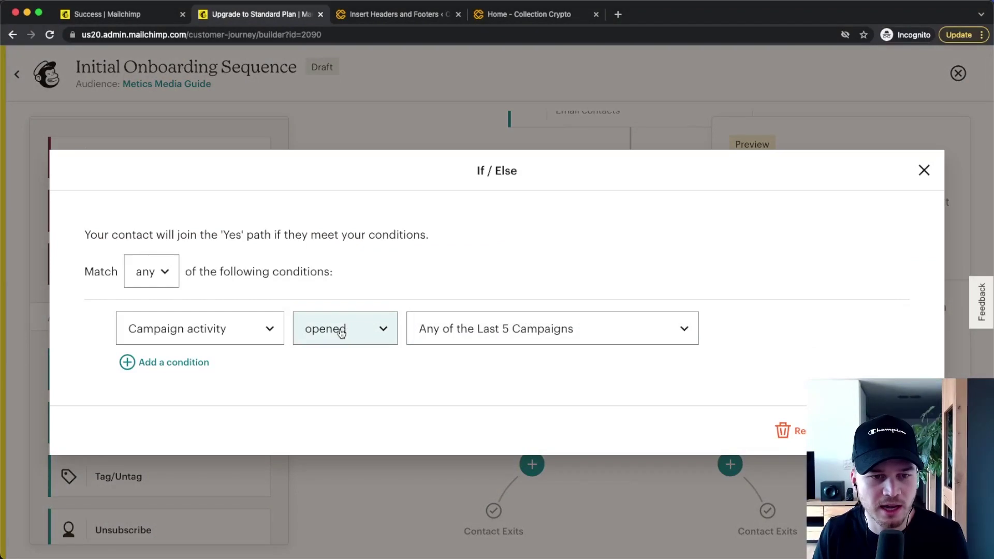
pyautogui.click(341, 334)
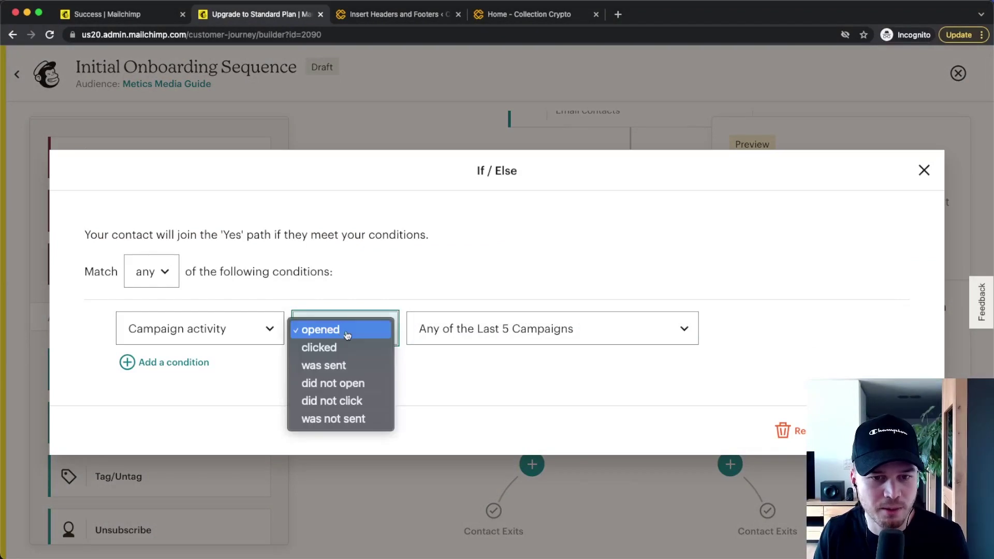
pyautogui.click(348, 383)
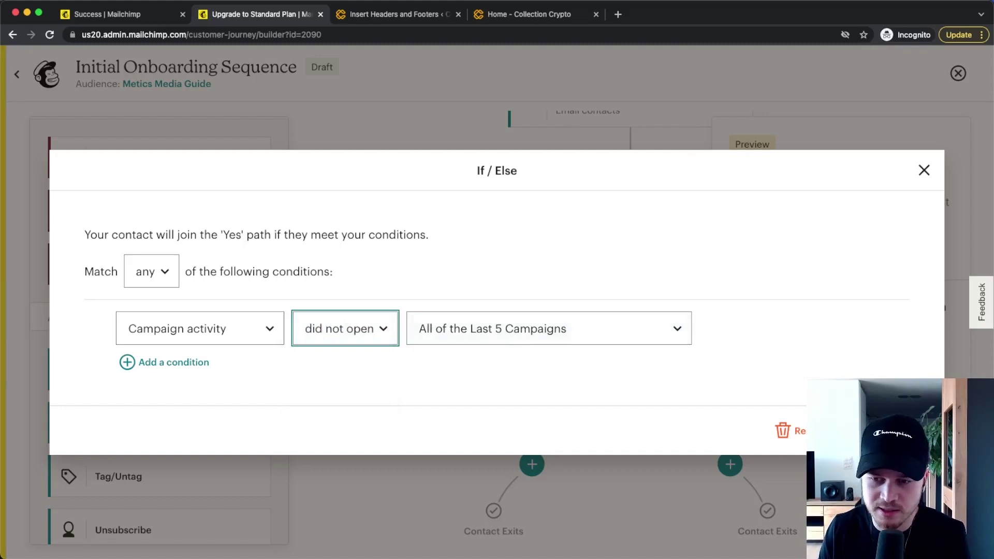
pyautogui.press('Escape')
pyautogui.moveTo(637, 412); pyautogui.dragTo(486, 295)
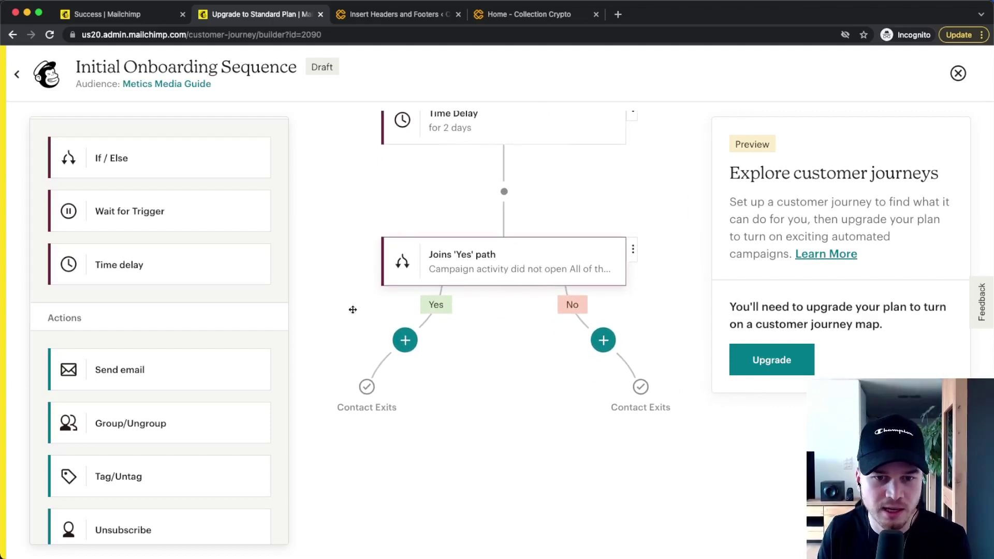
# Step: Add an Unsubscribe step on the Yes branch of the split
pyautogui.scroll(-5, 193, 377)
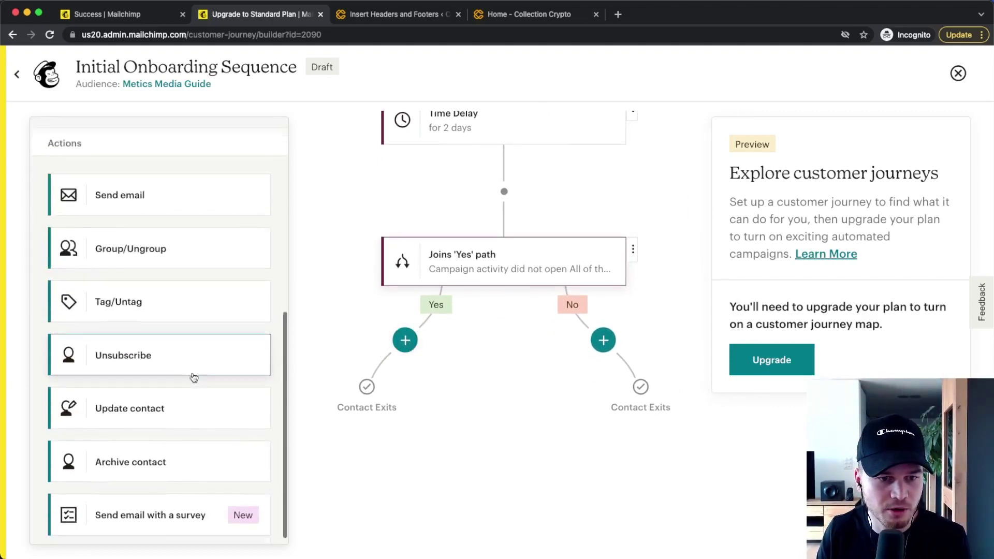
pyautogui.moveTo(147, 357); pyautogui.dragTo(405, 340)
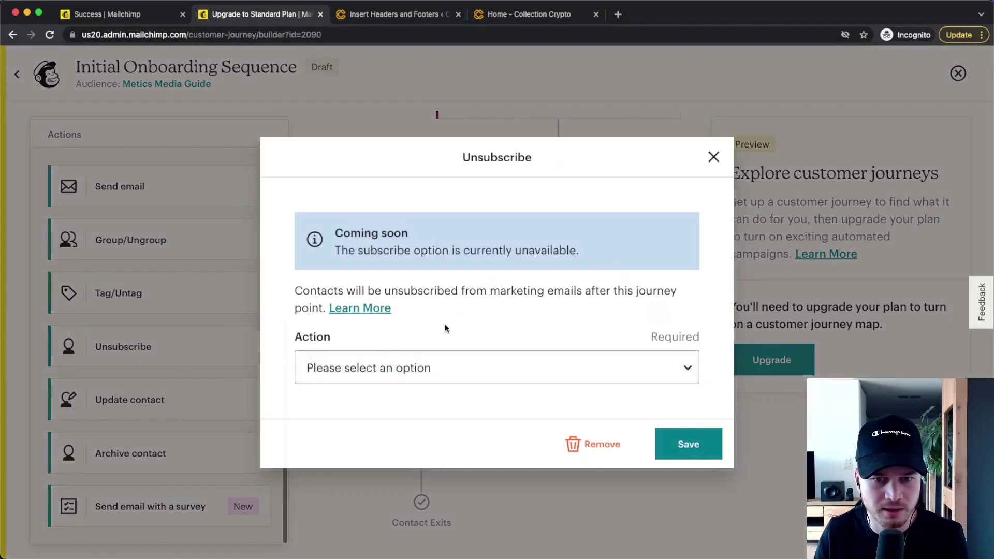
pyautogui.click(351, 368)
pyautogui.click(345, 383)
pyautogui.click(687, 450)
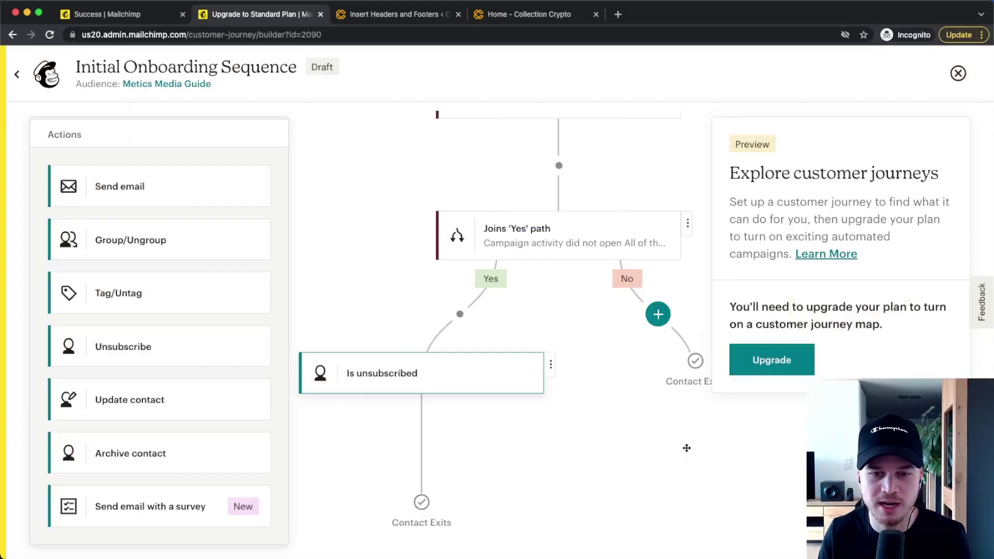
# Step: Add a Send email step on the No branch of the split
pyautogui.moveTo(686, 448); pyautogui.dragTo(554, 426)
pyautogui.scroll(4, 562, 325)
pyautogui.scroll(-4, 391, 318)
pyautogui.moveTo(127, 187); pyautogui.dragTo(532, 333)
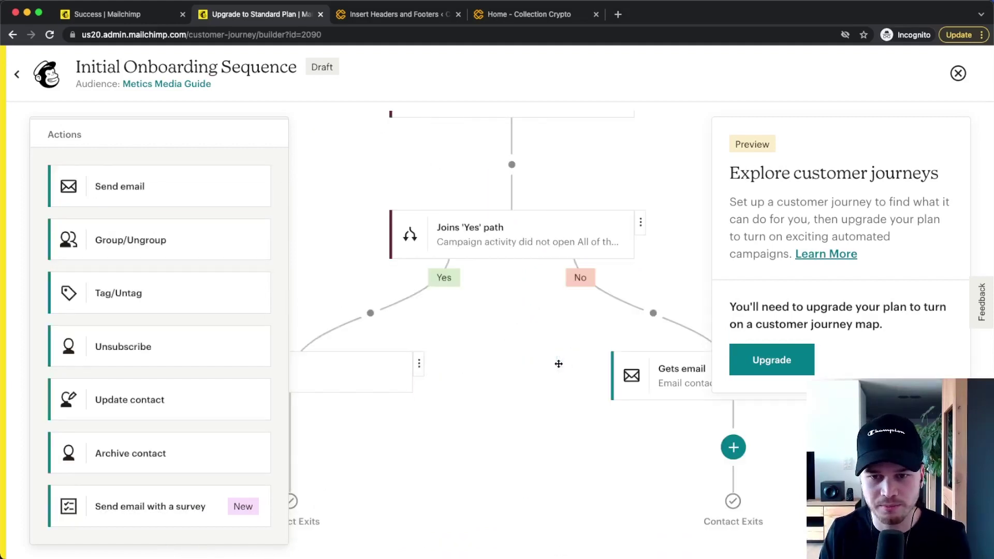